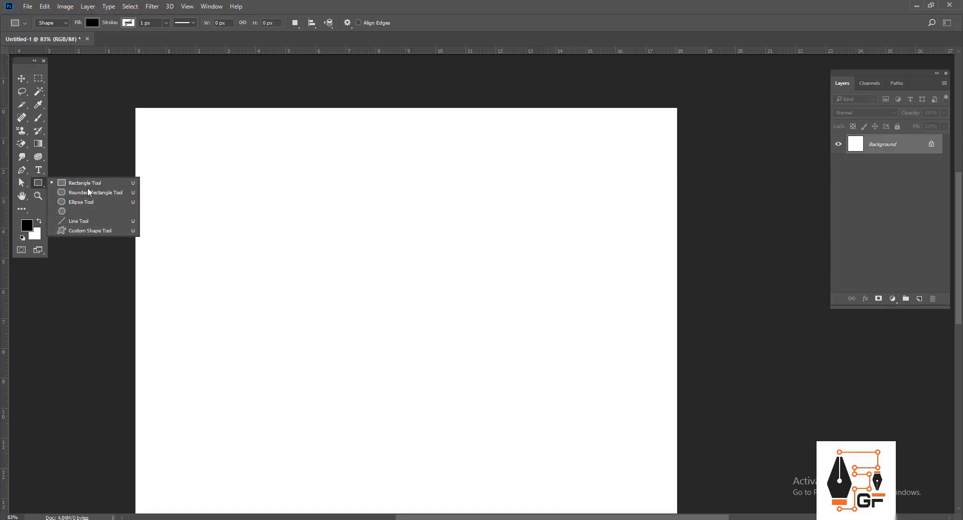
# Examine the group of shape tools and compare the Rectangle tool's options with those of the History Brush and Brush tools
pyautogui.click(35, 185)
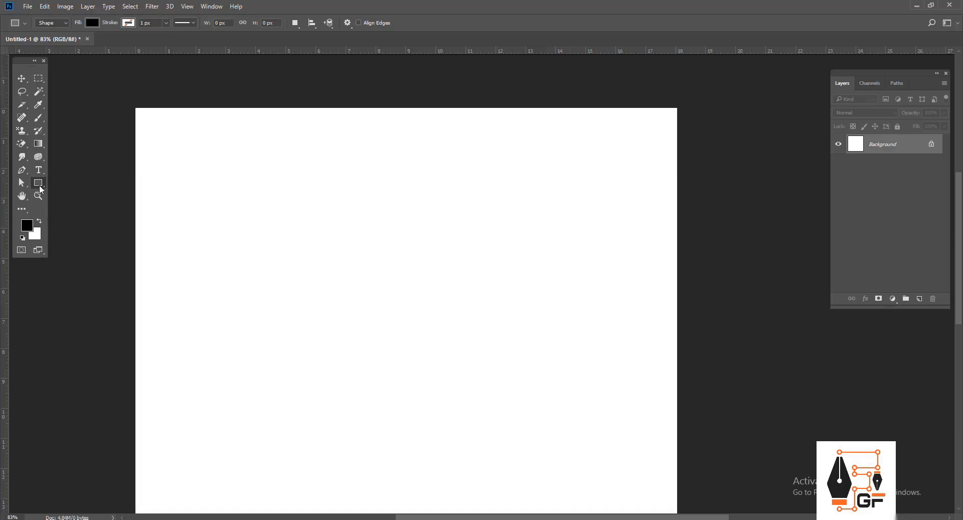
pyautogui.rightClick(40, 182)
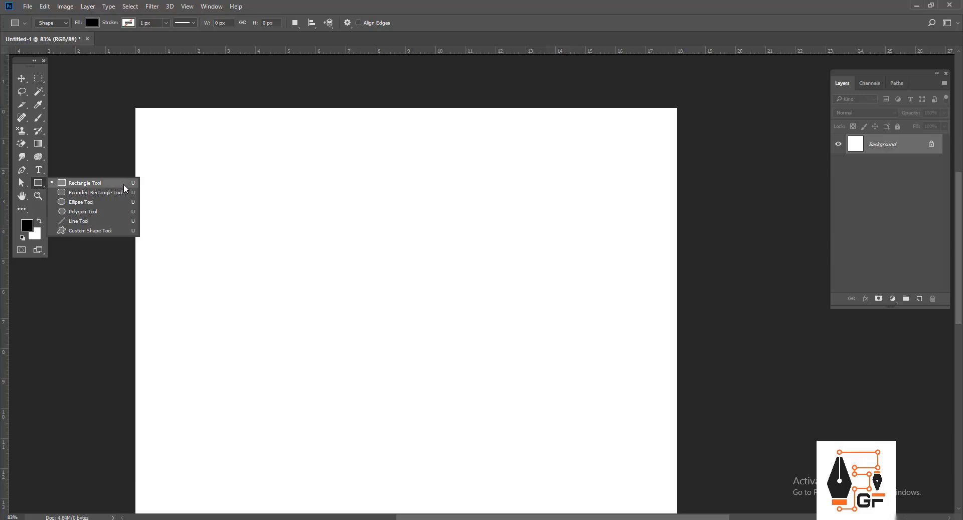
pyautogui.click(37, 131)
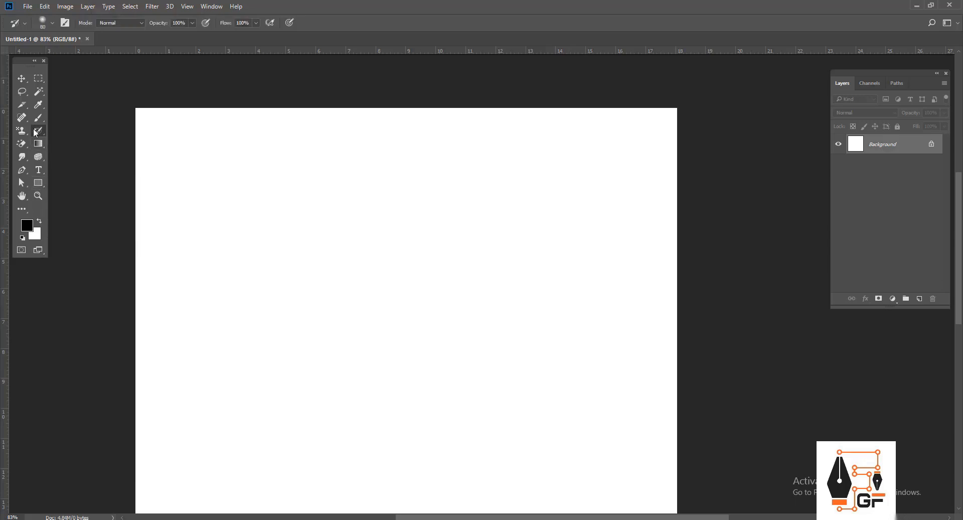
pyautogui.press('u')
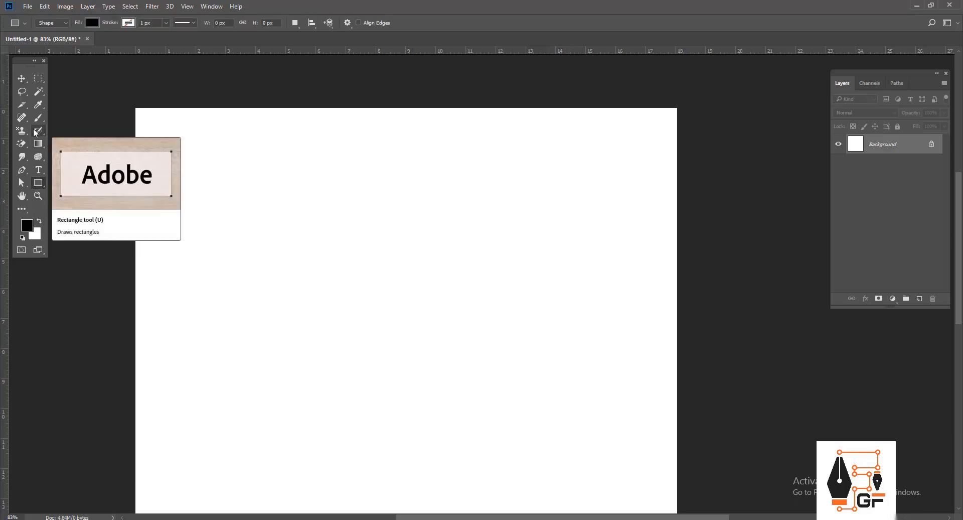
pyautogui.rightClick(40, 183)
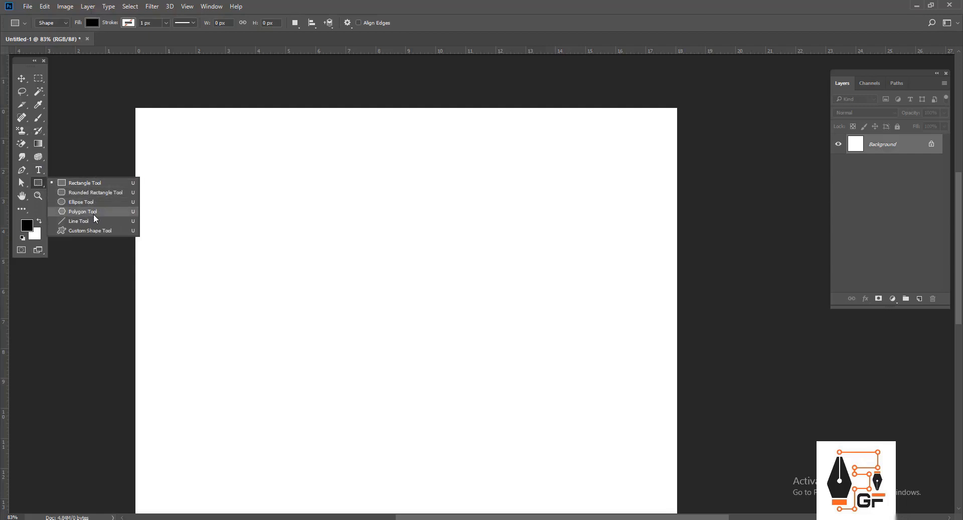
pyautogui.click(45, 190)
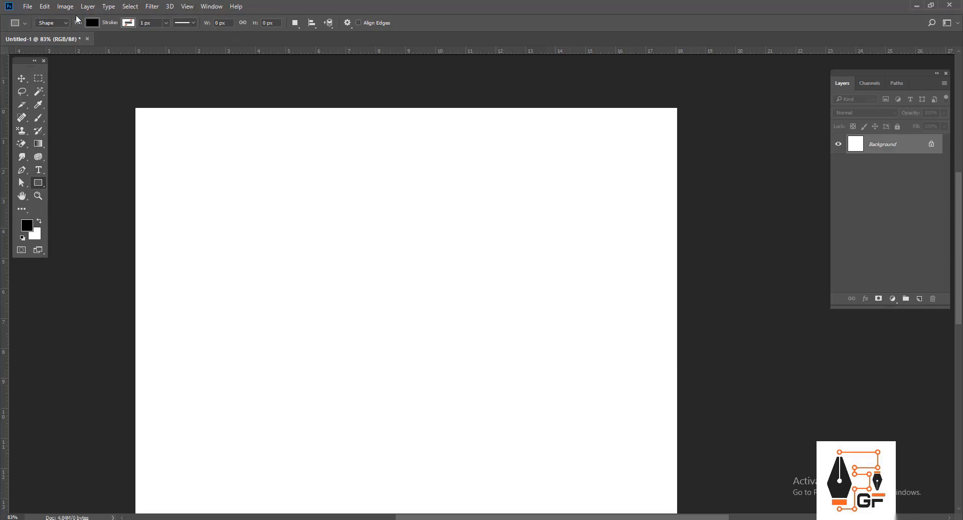
pyautogui.click(39, 117)
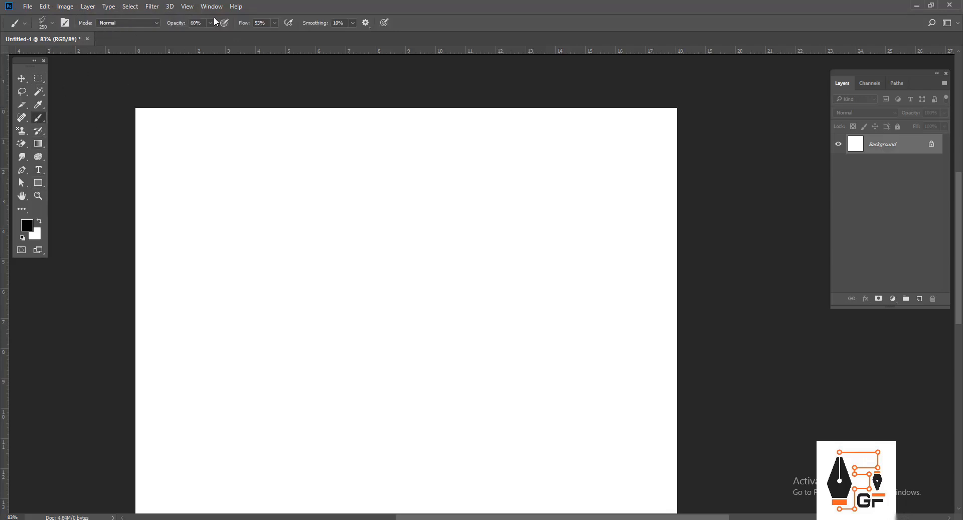
pyautogui.click(39, 186)
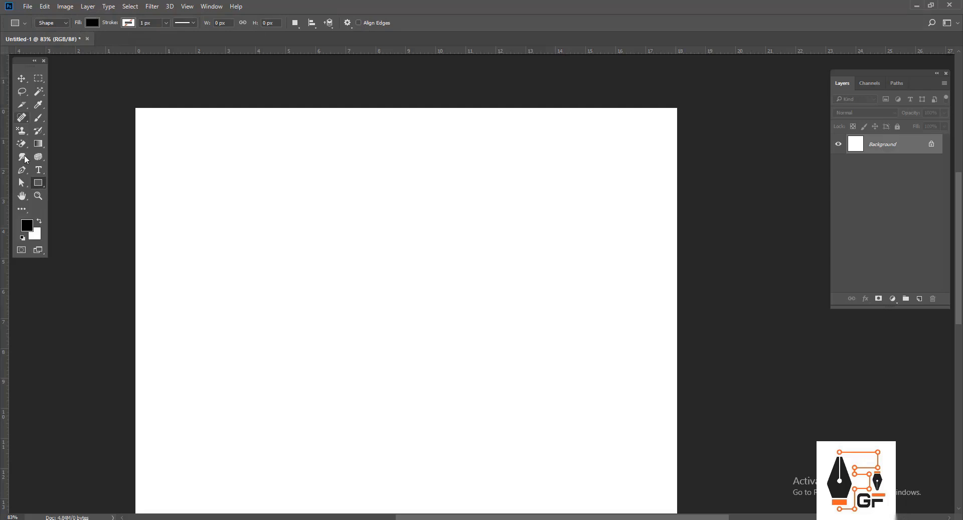
# Select the Rectangle tool and set its drawing mode to Path
pyautogui.click(38, 184)
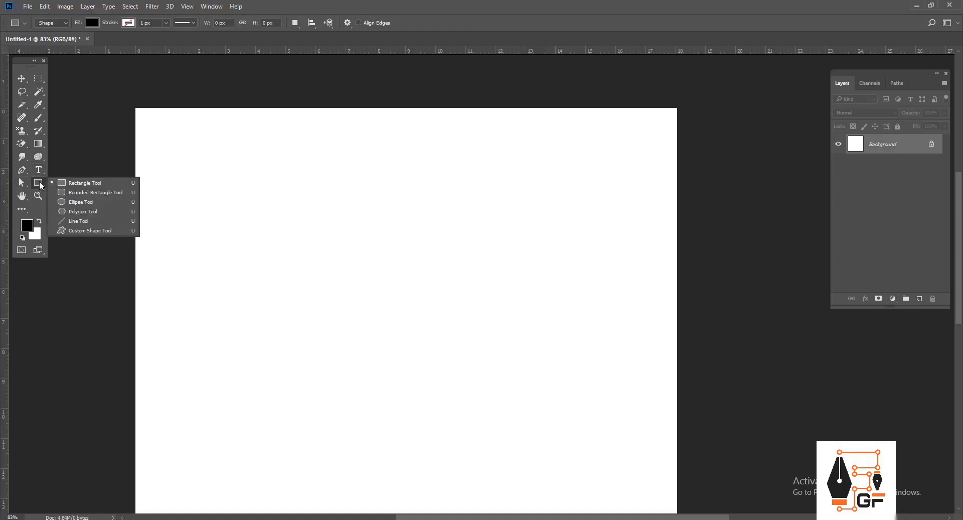
pyautogui.click(84, 185)
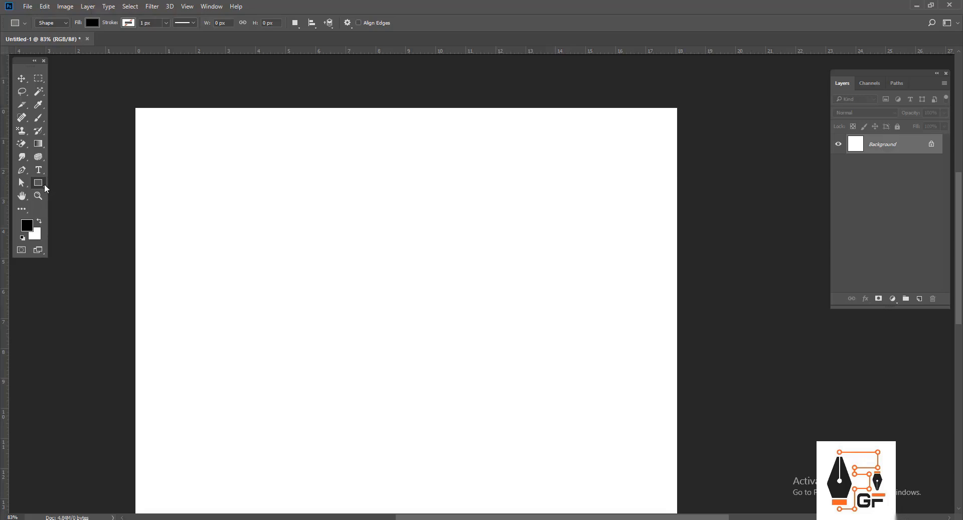
pyautogui.rightClick(43, 183)
pyautogui.click(61, 183)
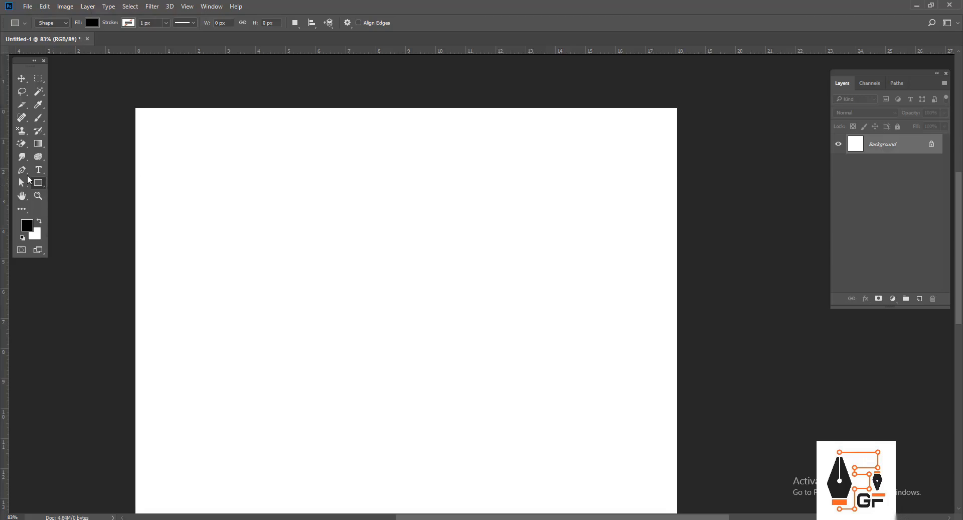
pyautogui.click(62, 22)
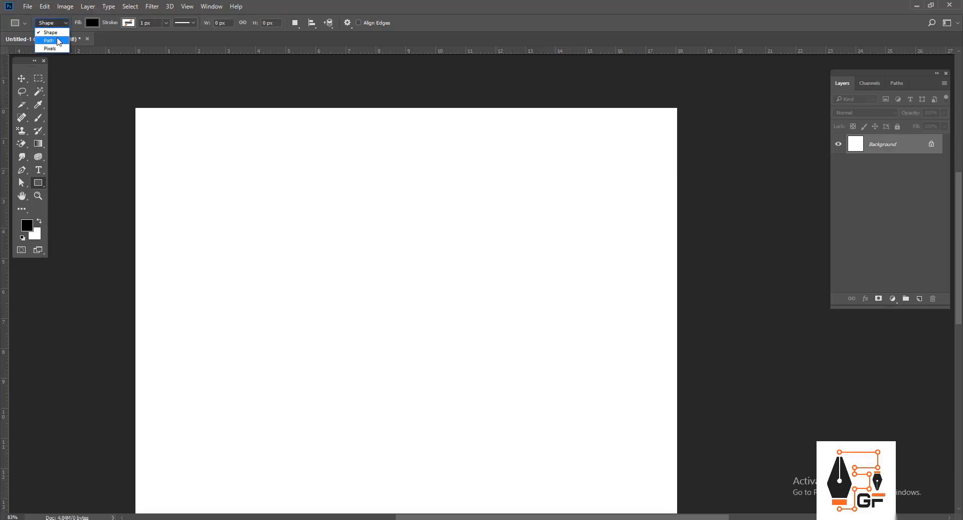
pyautogui.click(59, 40)
pyautogui.click(52, 40)
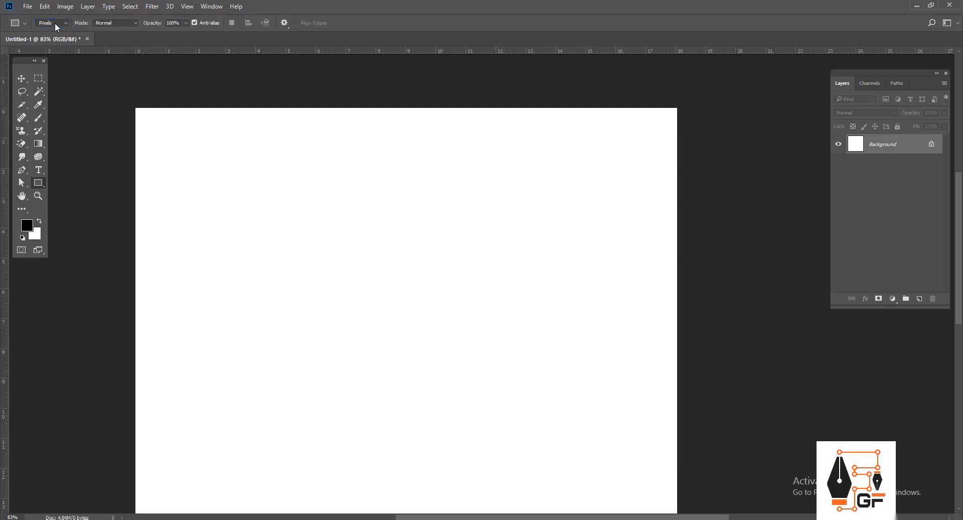
pyautogui.click(55, 22)
pyautogui.click(55, 41)
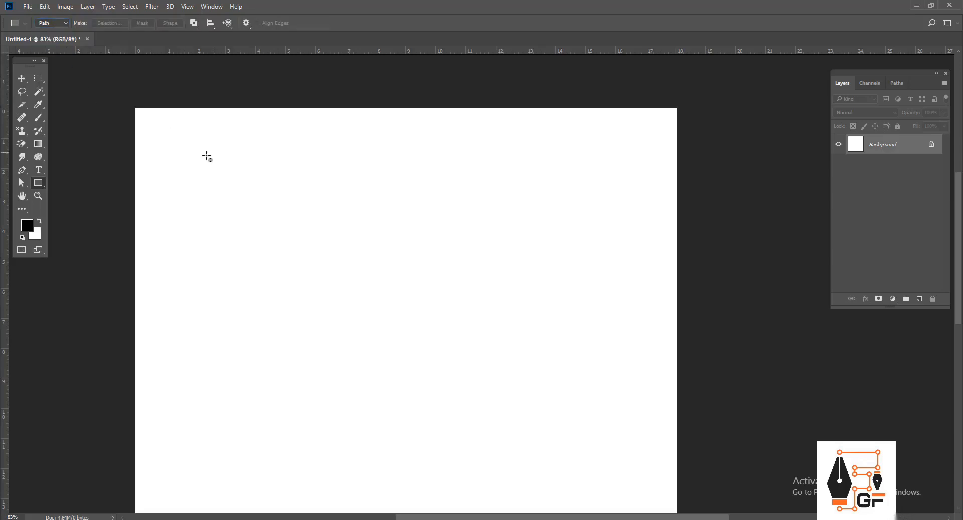
# Draw a rectangular path about 911 by 432 px in the upper part of the canvas and close its shape properties
pyautogui.moveTo(182, 151); pyautogui.dragTo(350, 243)
pyautogui.moveTo(460, 287); pyautogui.dragTo(563, 331)
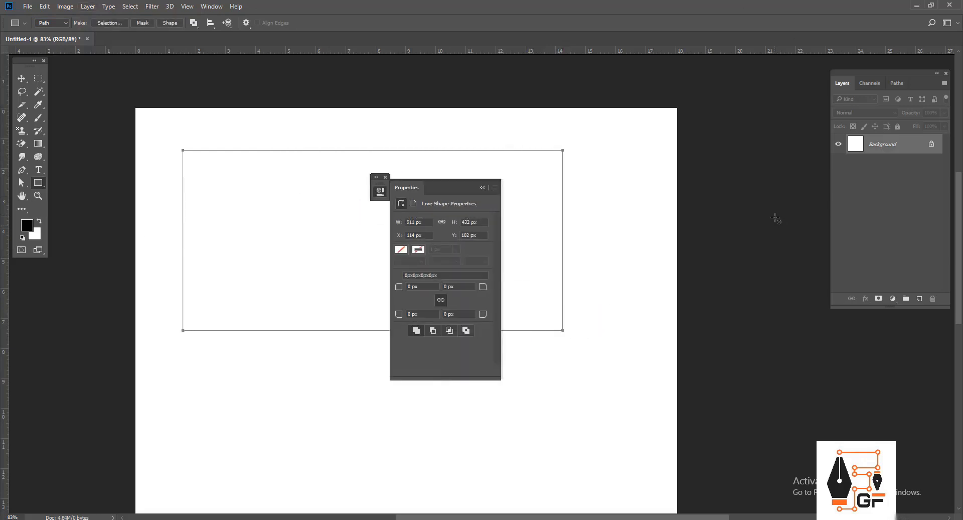
pyautogui.click(484, 189)
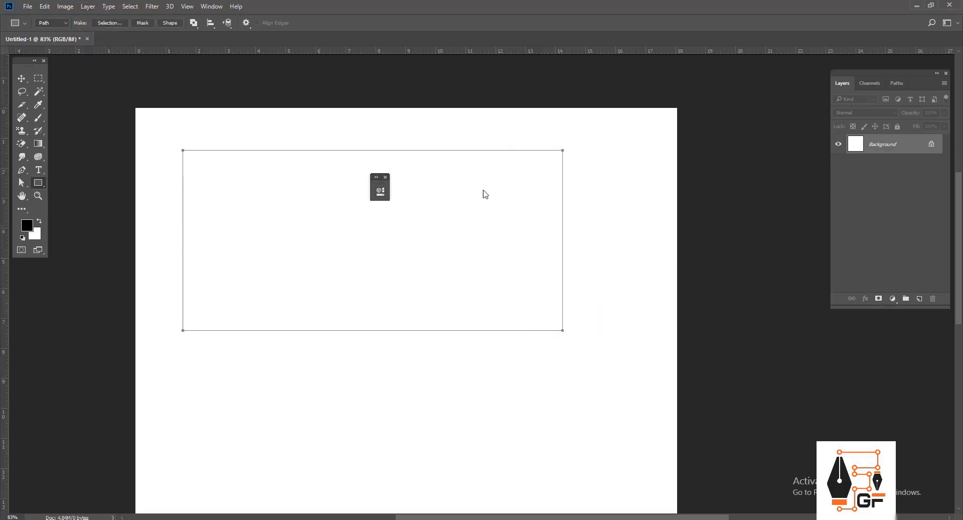
pyautogui.click(386, 177)
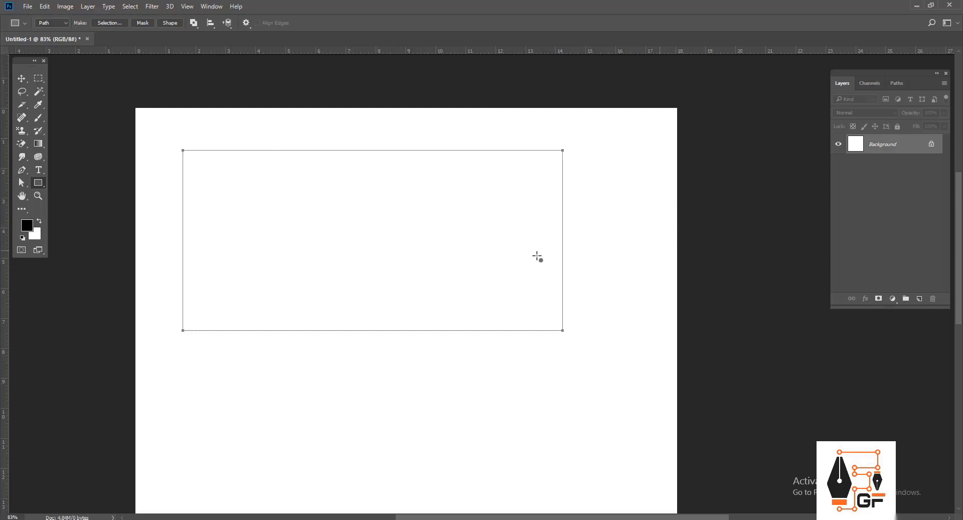
# Convert the rectangular path to a selection and fill it with the black foreground color on a new layer
pyautogui.hotkey('ctrl', 'Return')
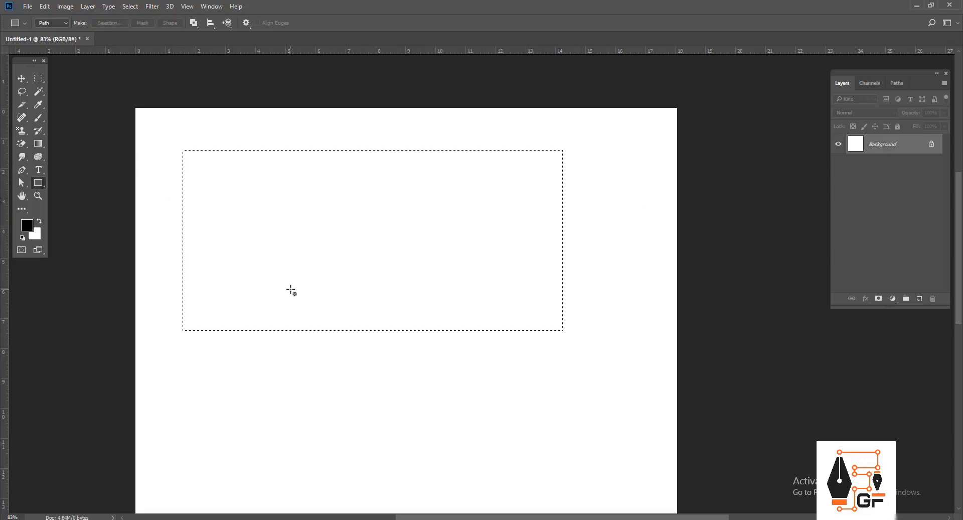
pyautogui.click(920, 298)
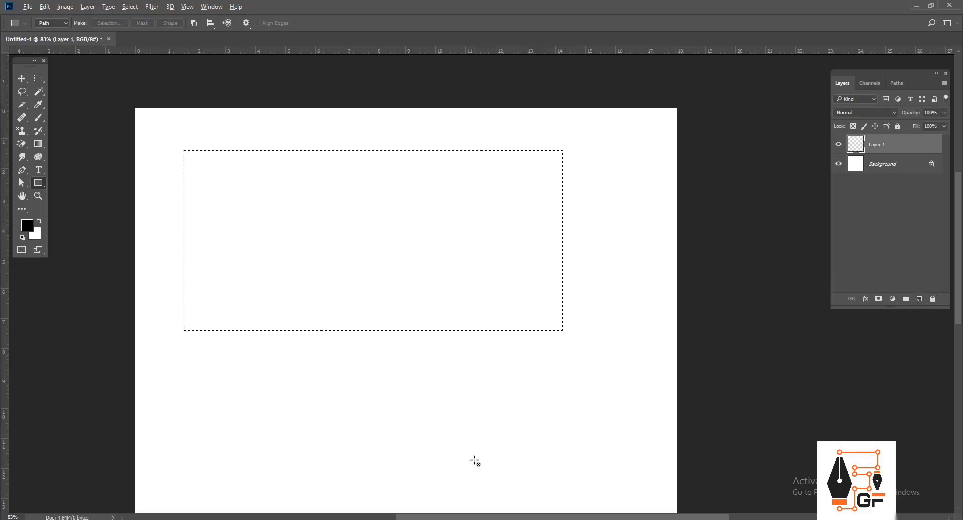
pyautogui.hotkey('alt', 'BackSpace')
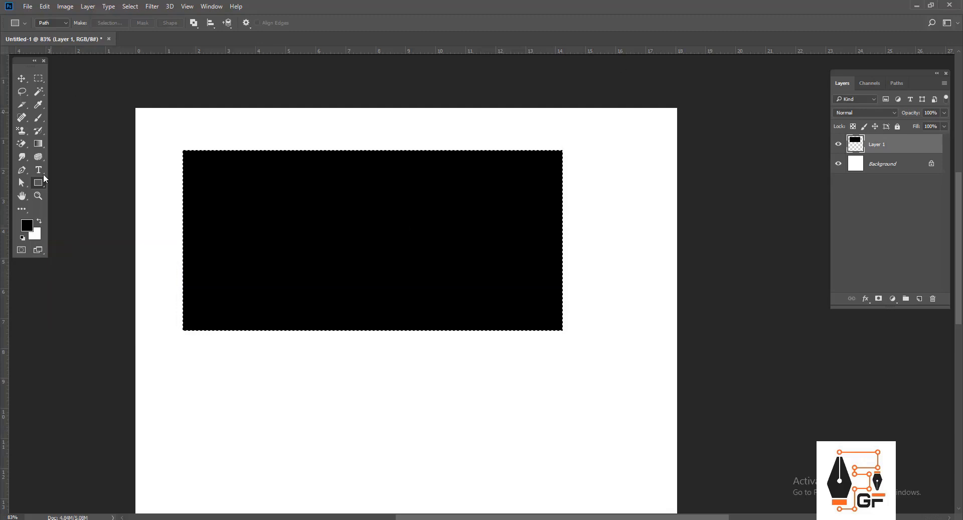
pyautogui.click(27, 225)
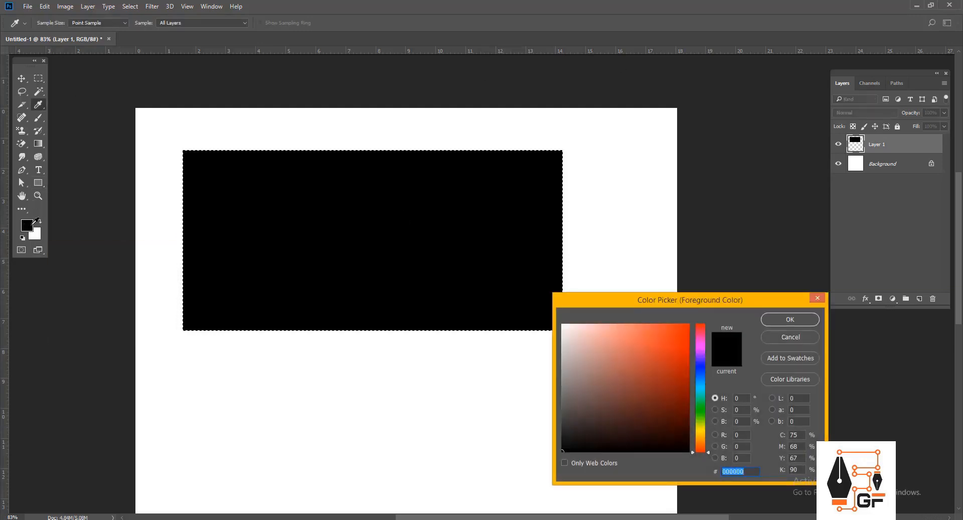
pyautogui.press('Escape')
pyautogui.click(38, 239)
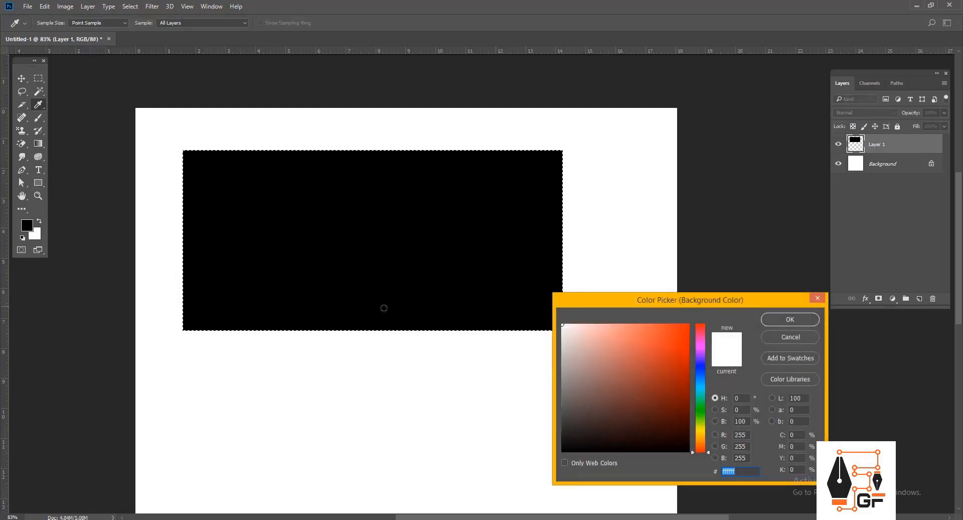
pyautogui.press('Escape')
pyautogui.click(27, 226)
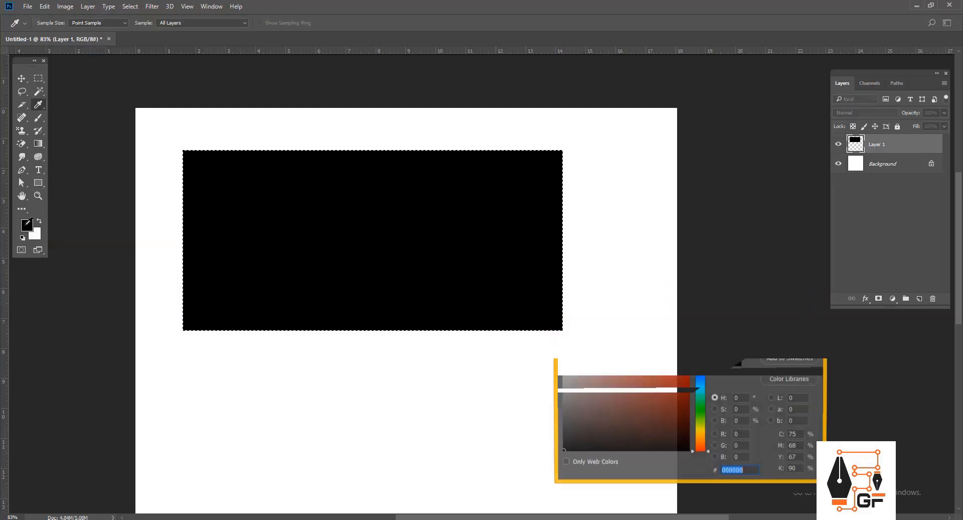
pyautogui.press('Escape')
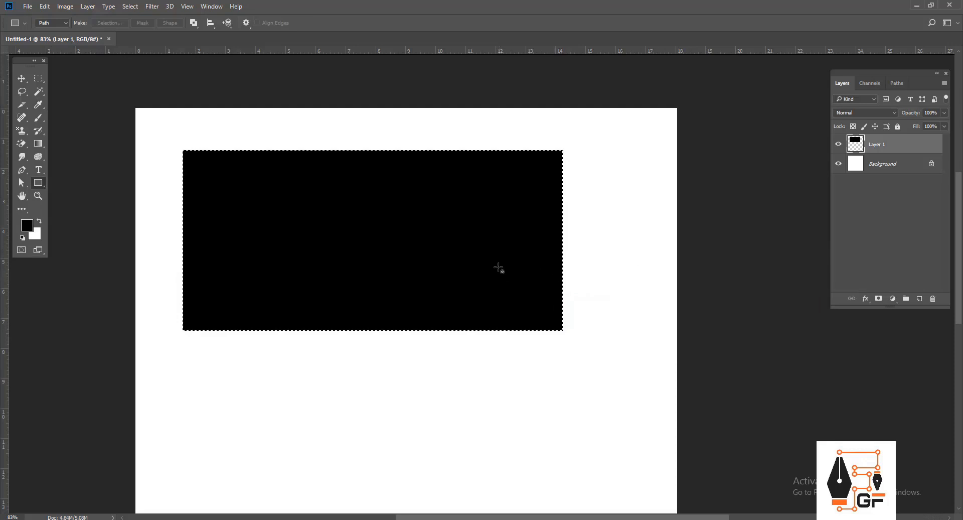
# Set the foreground color to red (de1212) and fill the selected rectangle with it
pyautogui.click(28, 225)
pyautogui.moveTo(647, 343); pyautogui.dragTo(683, 332)
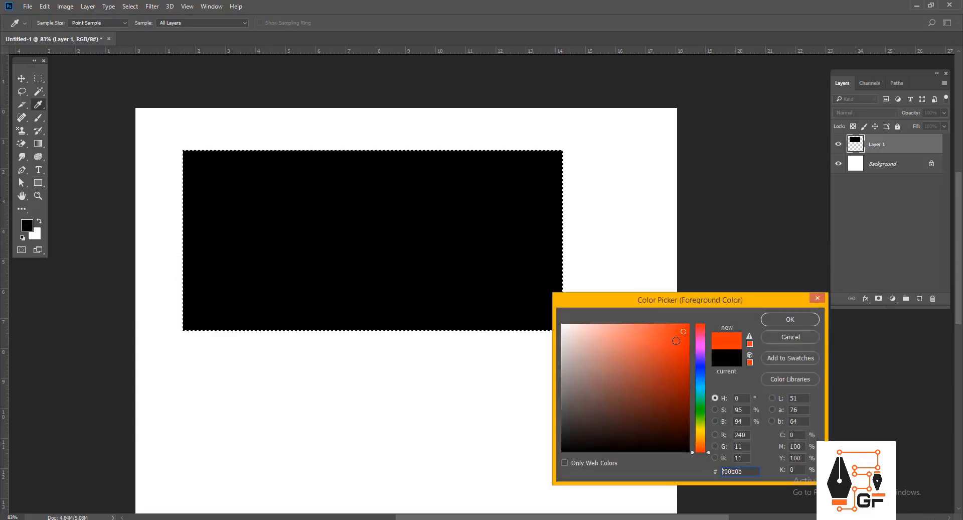
pyautogui.click(796, 318)
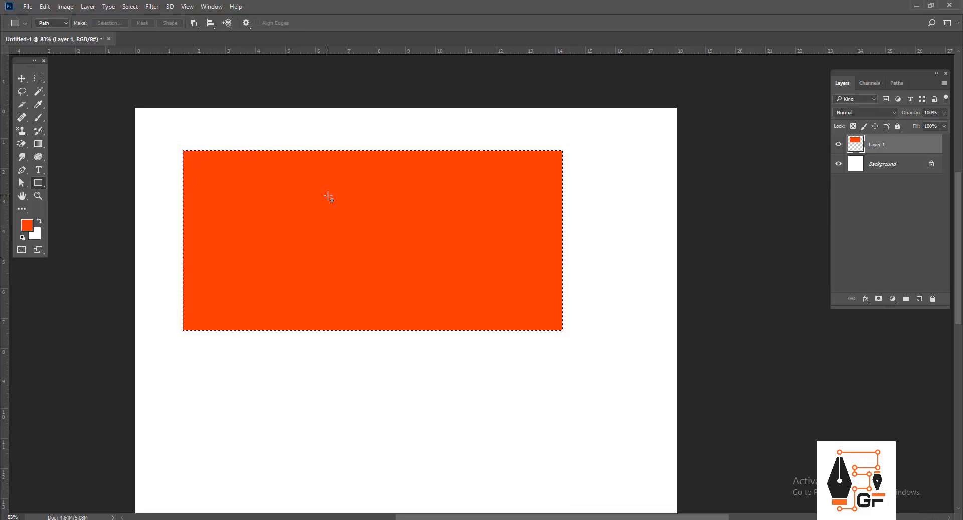
# Set the foreground color to blue (072dec) and fill the selected rectangle with it
pyautogui.click(26, 225)
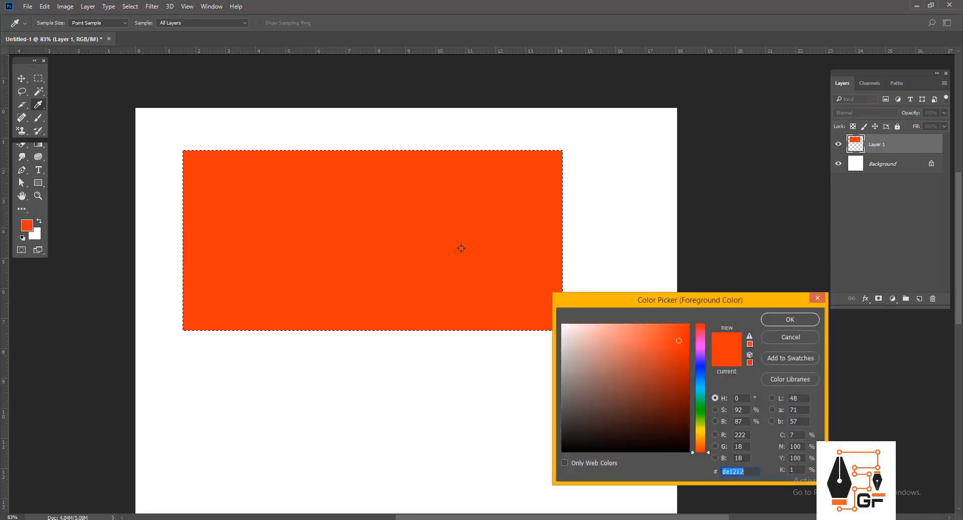
pyautogui.click(698, 366)
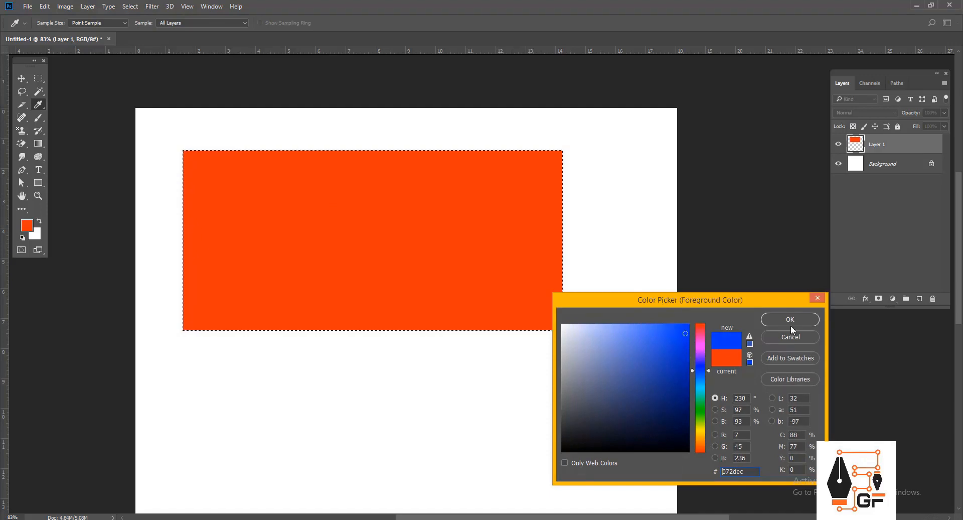
pyautogui.click(791, 322)
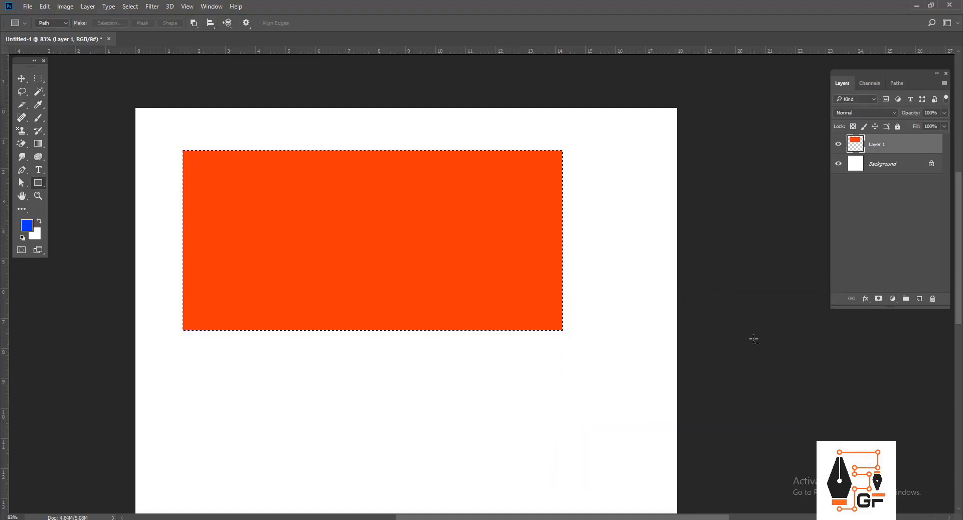
pyautogui.hotkey('alt', 'BackSpace')
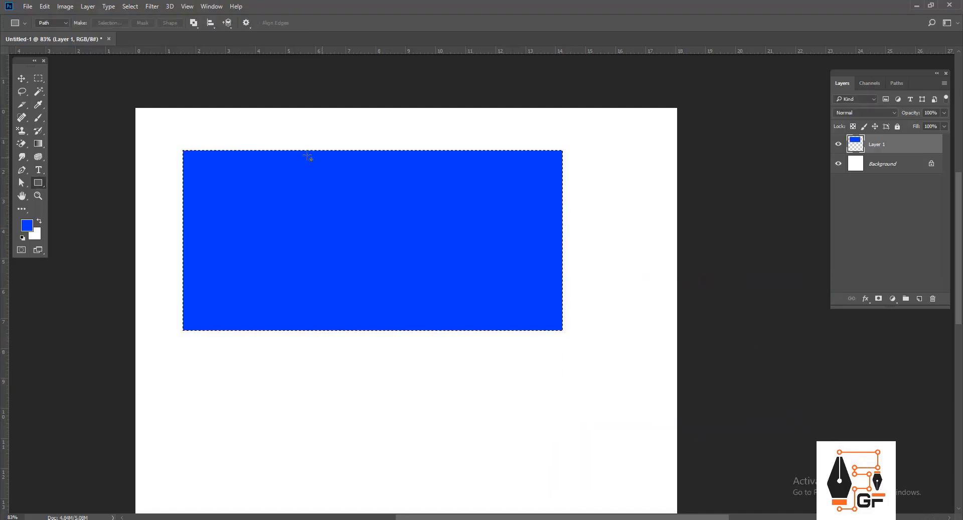
# Set the background color to a light red with hue 340° and fill the selected rectangle with it
pyautogui.click(35, 237)
pyautogui.moveTo(703, 349); pyautogui.dragTo(703, 331)
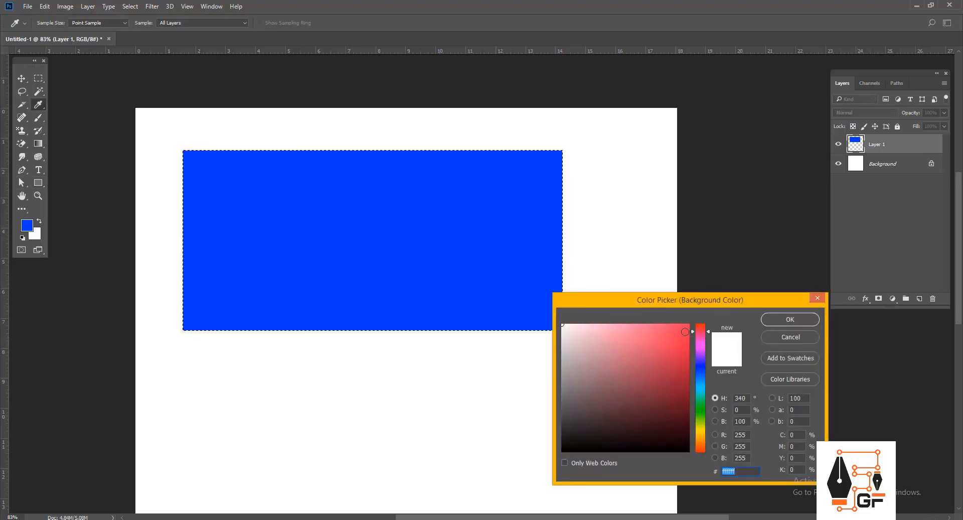
pyautogui.click(684, 330)
pyautogui.click(794, 318)
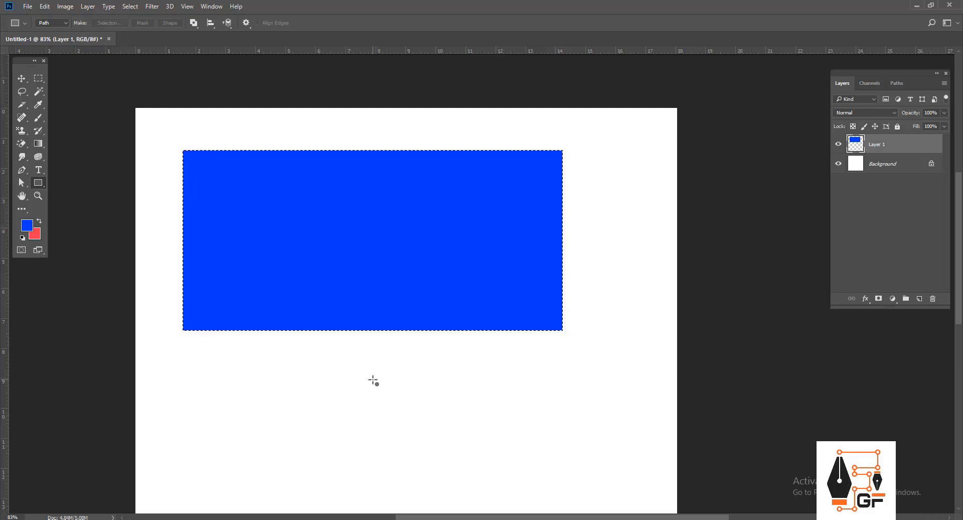
pyautogui.hotkey('ctrl', 'BackSpace')
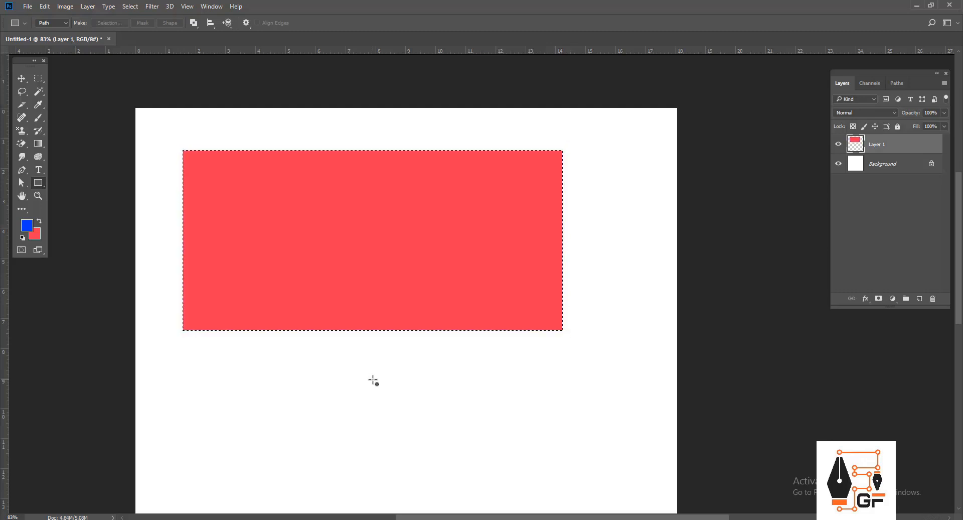
# Draw a circular path below the red rectangle using the Ellipse tool in Path mode
pyautogui.click(55, 23)
pyautogui.click(57, 43)
pyautogui.scroll(-3, 430, 230)
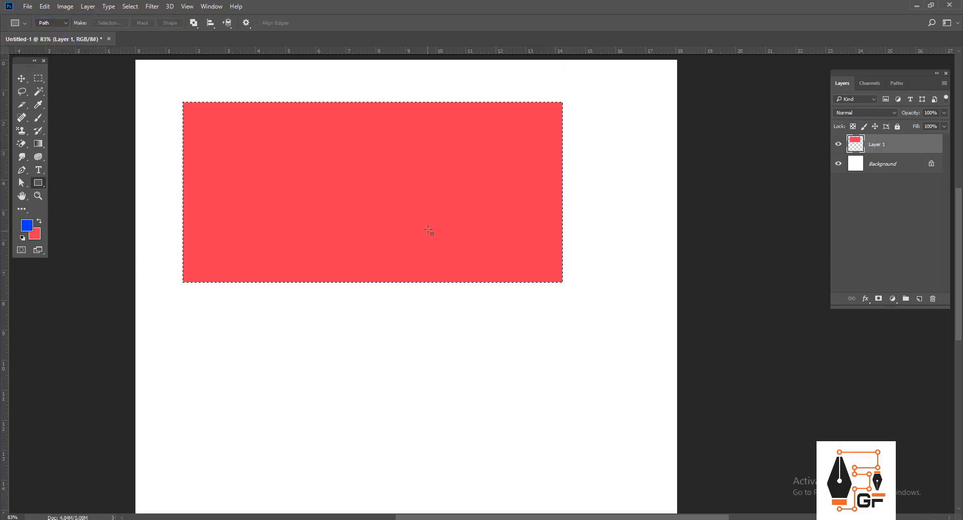
pyautogui.click(58, 40)
pyautogui.click(57, 23)
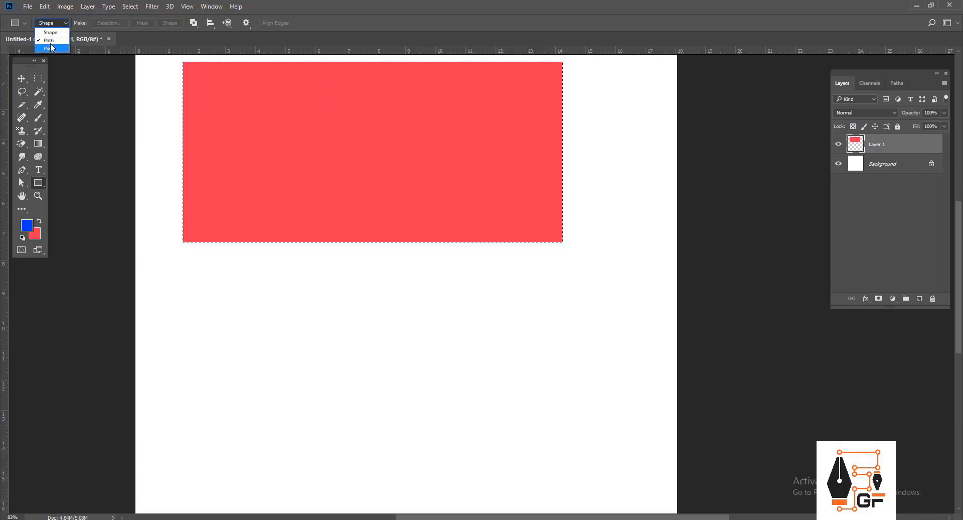
pyautogui.click(54, 42)
pyautogui.rightClick(38, 182)
pyautogui.click(80, 201)
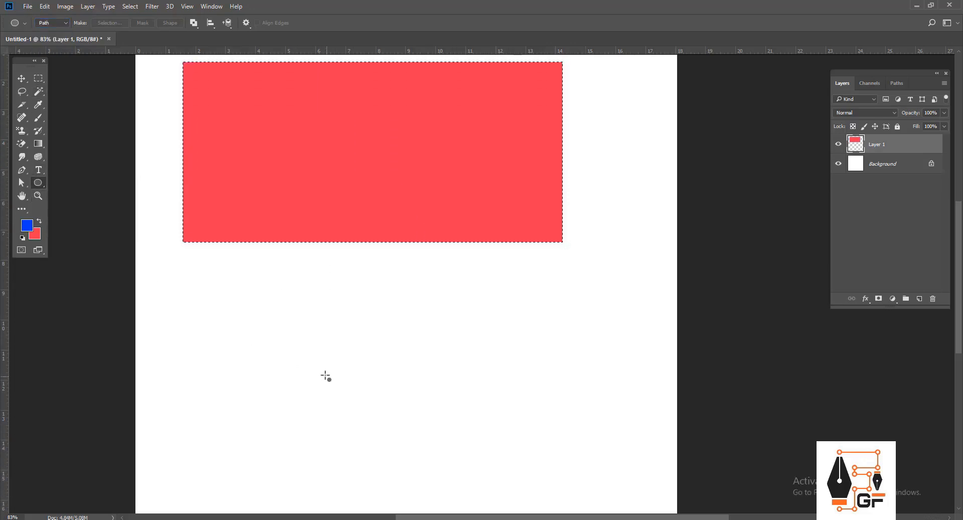
pyautogui.moveTo(321, 360); pyautogui.dragTo(484, 441)
pyautogui.click(483, 188)
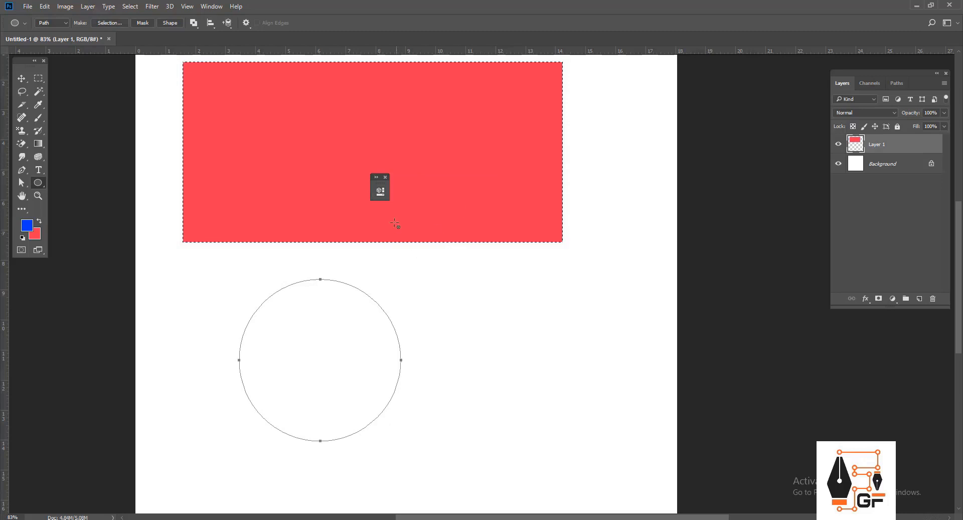
pyautogui.click(386, 178)
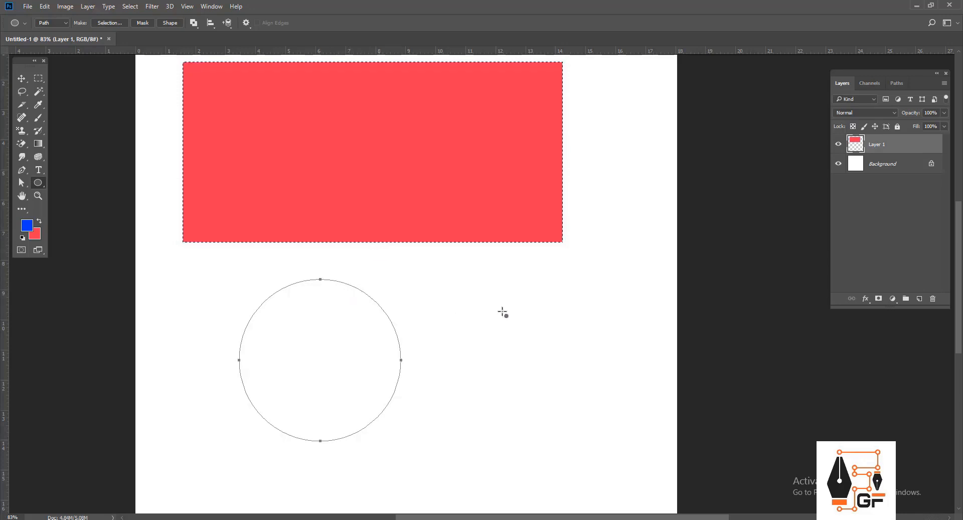
# Deselect the red rectangle, convert the circular path to a selection and drop that selection
pyautogui.scroll(-2, 327, 251)
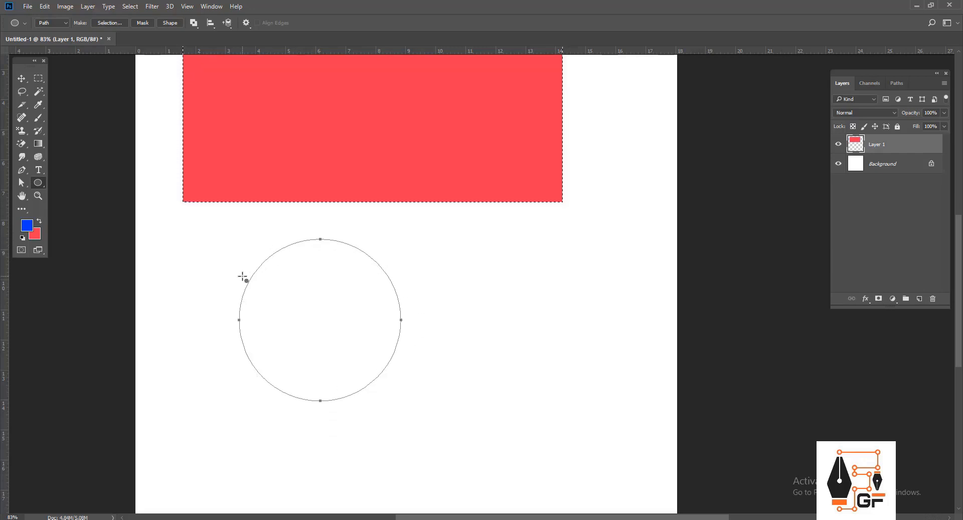
pyautogui.hotkey('ctrl', 'd')
pyautogui.hotkey('ctrl', 'Return')
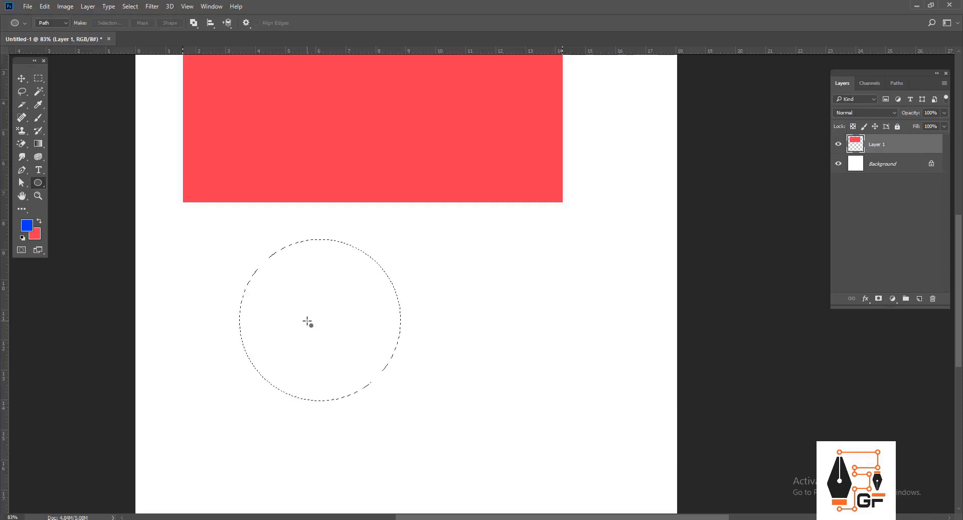
pyautogui.hotkey('ctrl', 'd')
# Draw a wide rectangular path below the red rectangle in Path mode and dismiss it
pyautogui.click(56, 24)
pyautogui.click(56, 46)
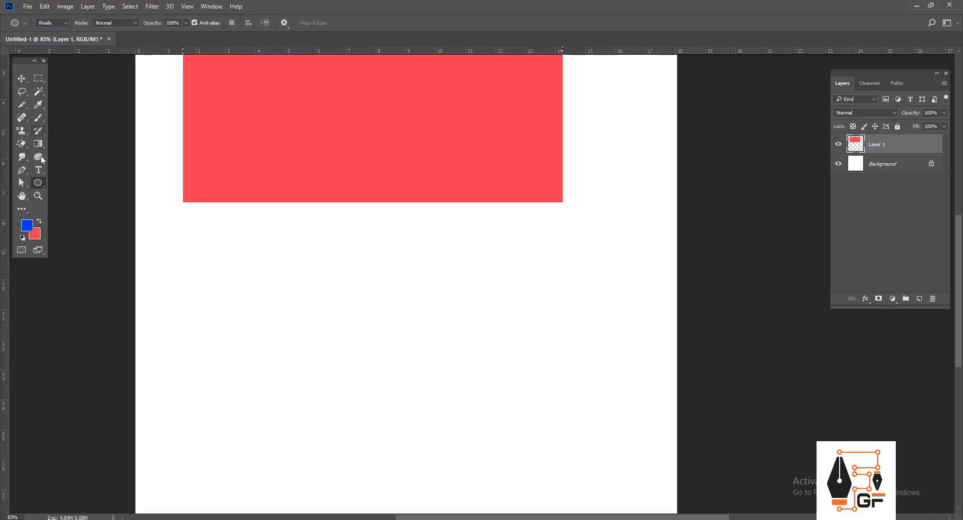
pyautogui.rightClick(38, 187)
pyautogui.click(59, 22)
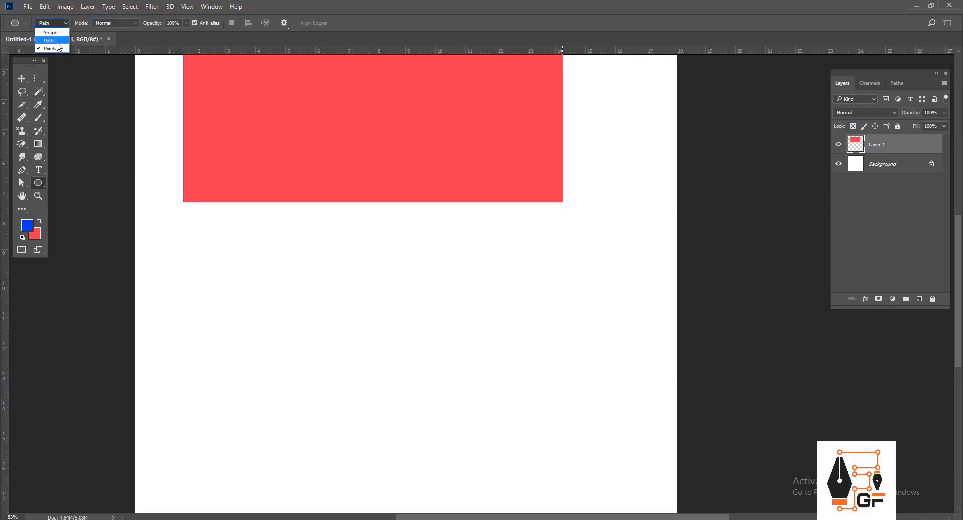
pyautogui.click(56, 38)
pyautogui.moveTo(199, 230); pyautogui.dragTo(546, 373)
pyautogui.click(482, 188)
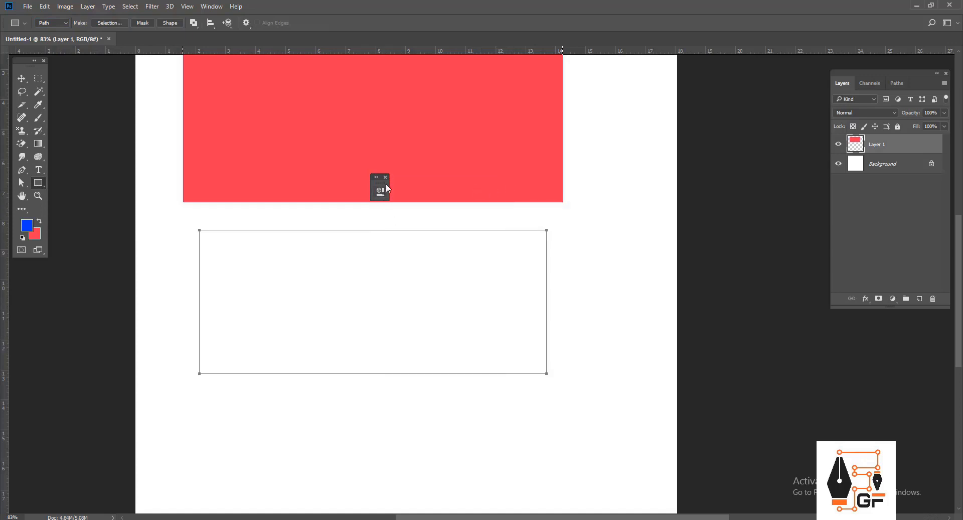
pyautogui.press('Return')
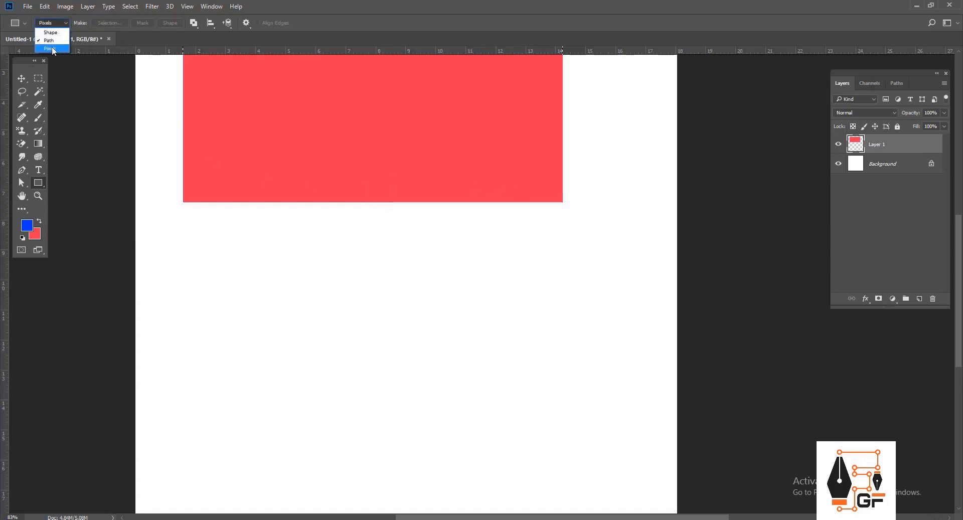
# Draw a blue rectangle below the red one on Layer 1 using the Rectangle tool in Pixels mode
pyautogui.click(50, 48)
pyautogui.rightClick(43, 187)
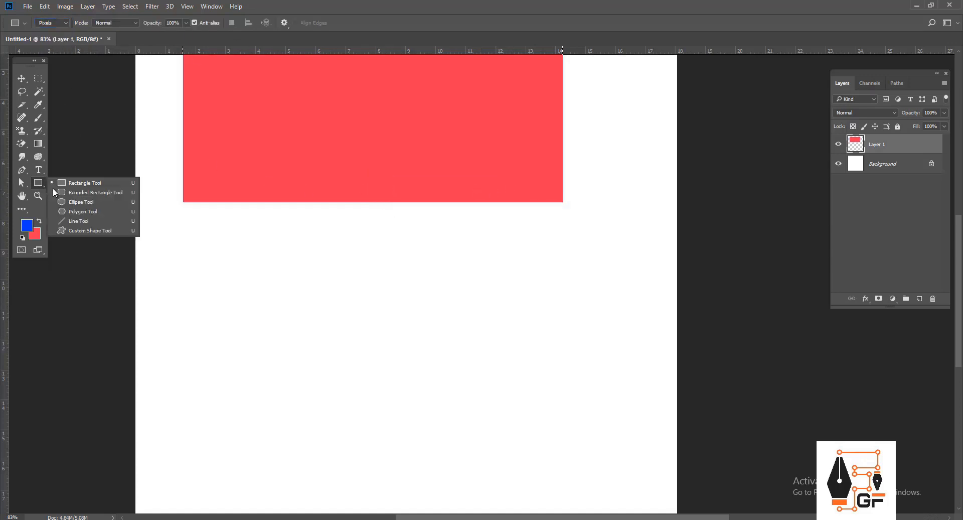
pyautogui.click(71, 183)
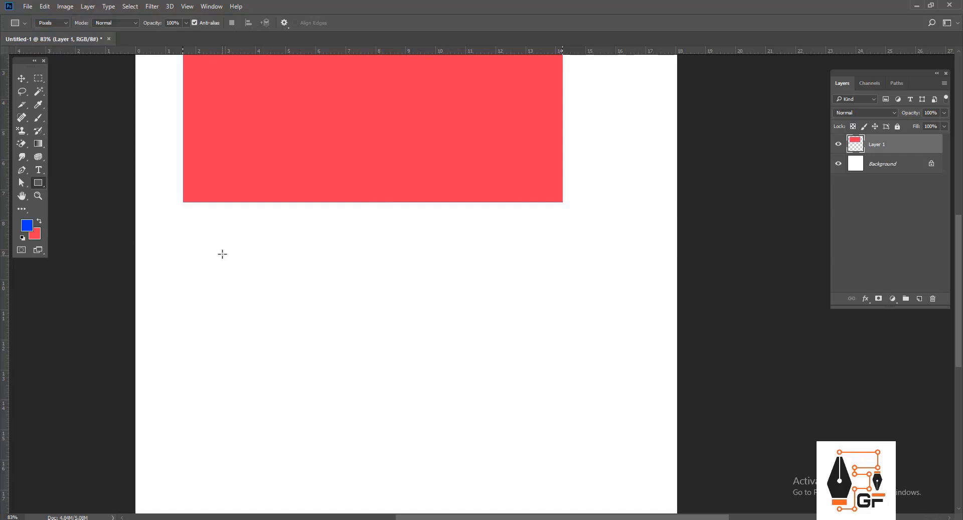
pyautogui.moveTo(210, 240); pyautogui.dragTo(599, 425)
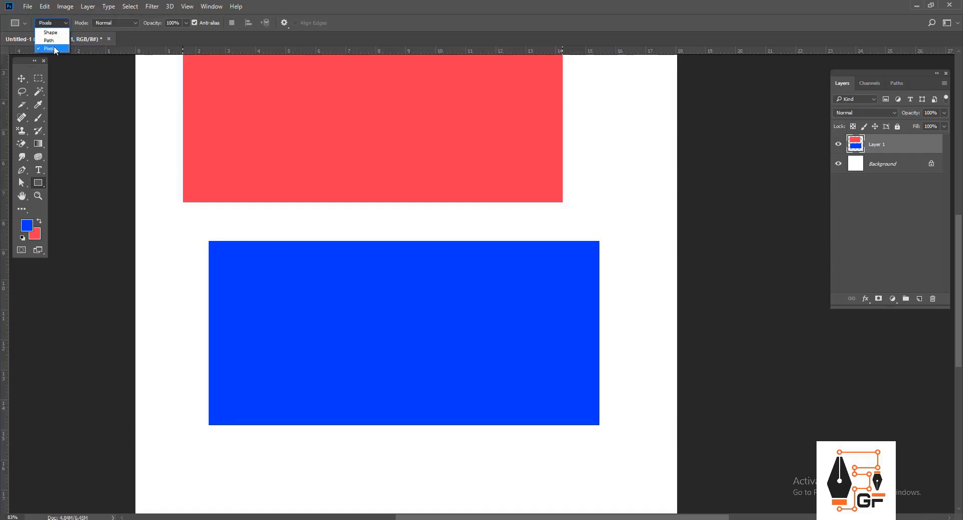
# Draw a small upright rectangular path beside the red rectangle's right edge in Path mode
pyautogui.click(56, 42)
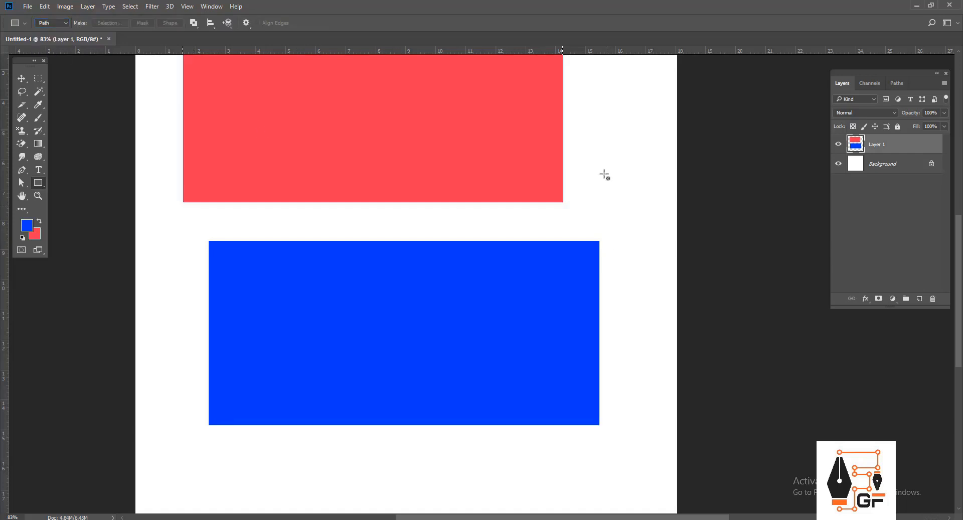
pyautogui.moveTo(593, 137); pyautogui.dragTo(635, 209)
pyautogui.click(482, 188)
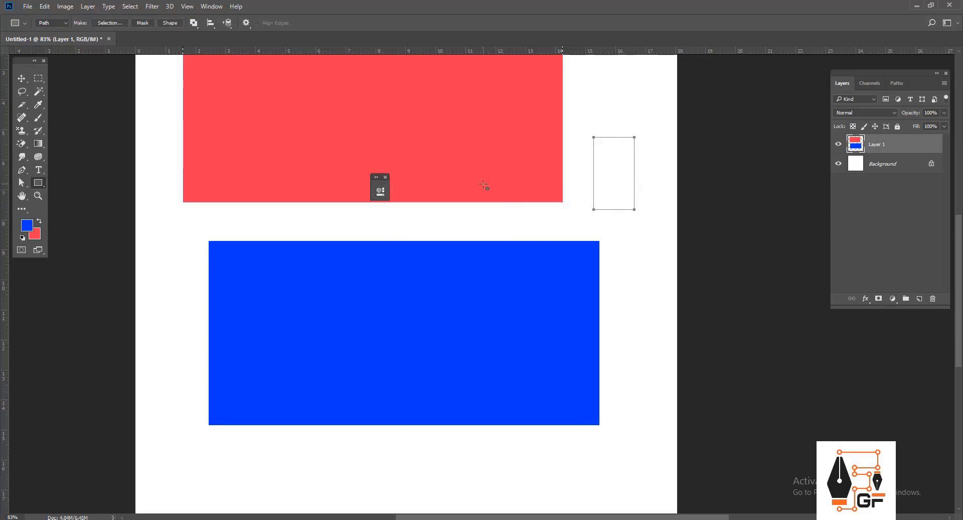
# Draw a second blue rectangle beneath the first blue one in Pixels mode and inspect its edges up close
pyautogui.click(49, 23)
pyautogui.click(51, 50)
pyautogui.scroll(-3, 233, 393)
pyautogui.moveTo(189, 388)
pyautogui.mouseDown()
pyautogui.moveTo(516, 423)
pyautogui.moveTo(529, 352)
pyautogui.mouseUp()
pyautogui.scroll(12, 172, 360)
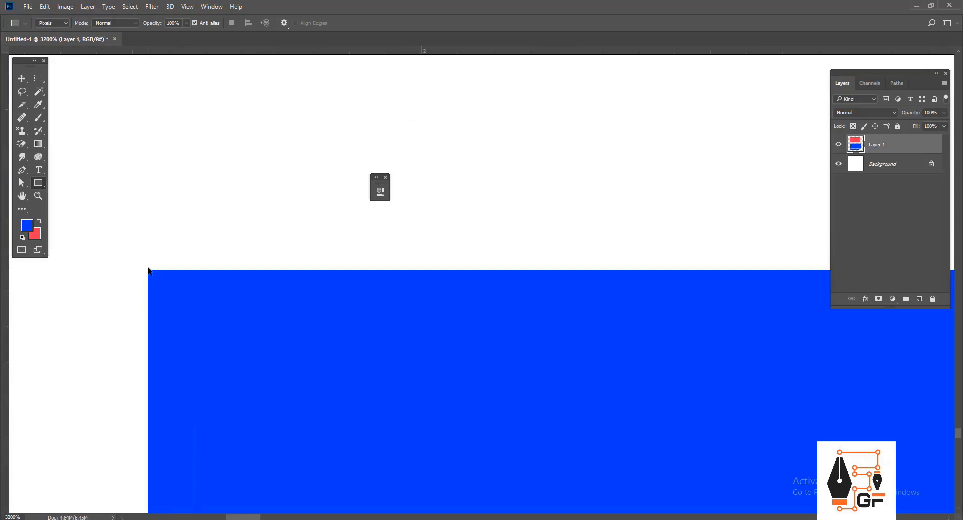
pyautogui.scroll(-10, 148, 271)
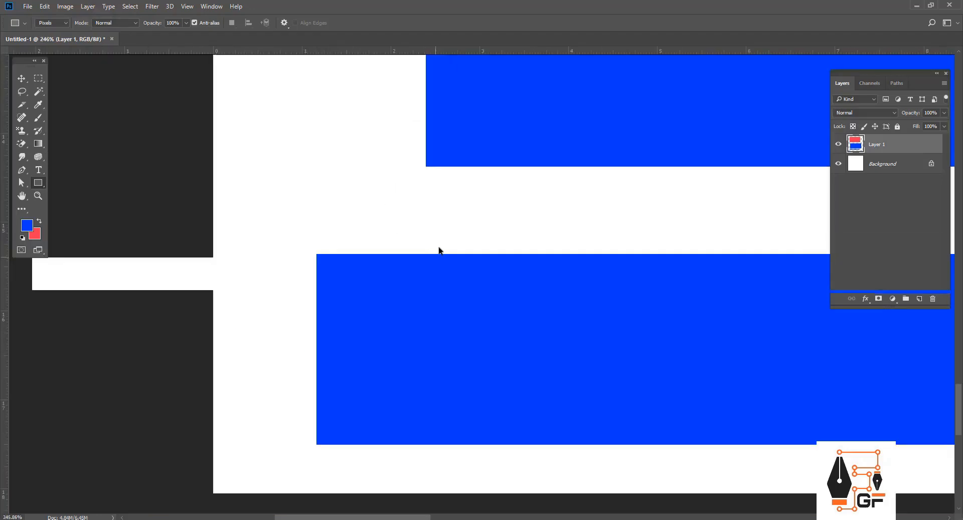
pyautogui.scroll(-5, 439, 250)
# Delete Layer 1 and set the Rectangle tool to Shape mode
pyautogui.press('Delete')
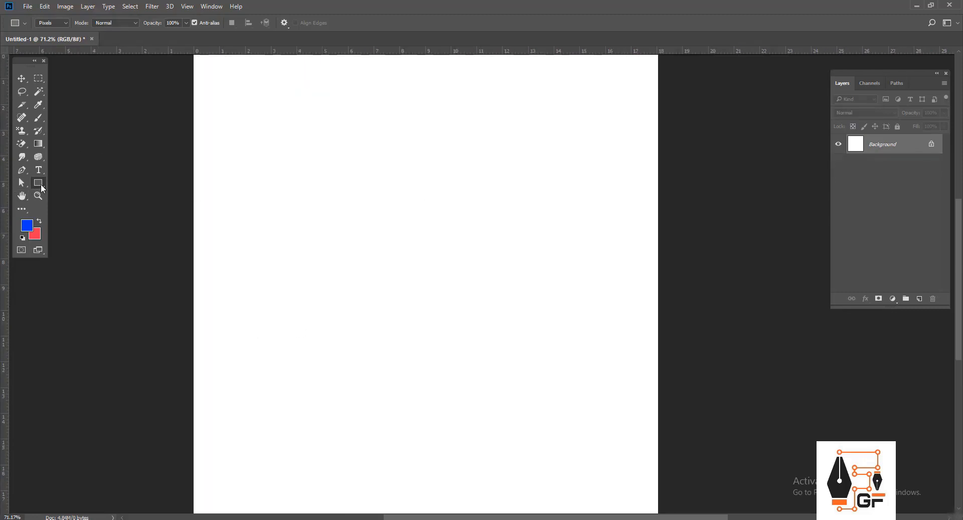
pyautogui.rightClick(42, 186)
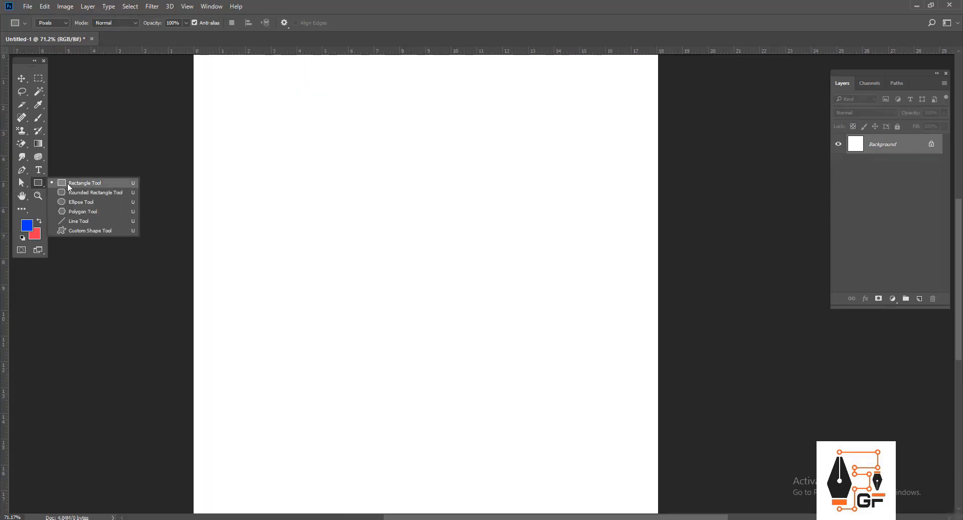
pyautogui.click(69, 184)
pyautogui.click(65, 23)
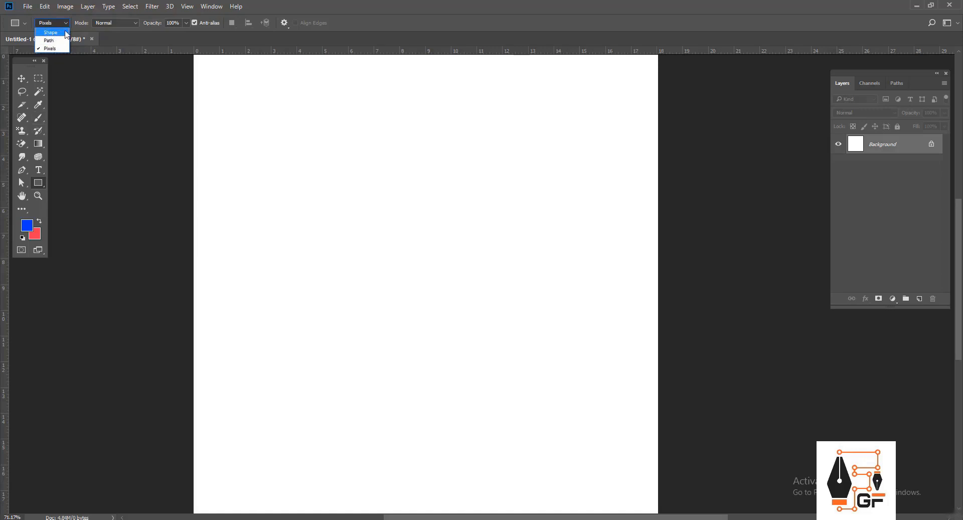
pyautogui.click(56, 32)
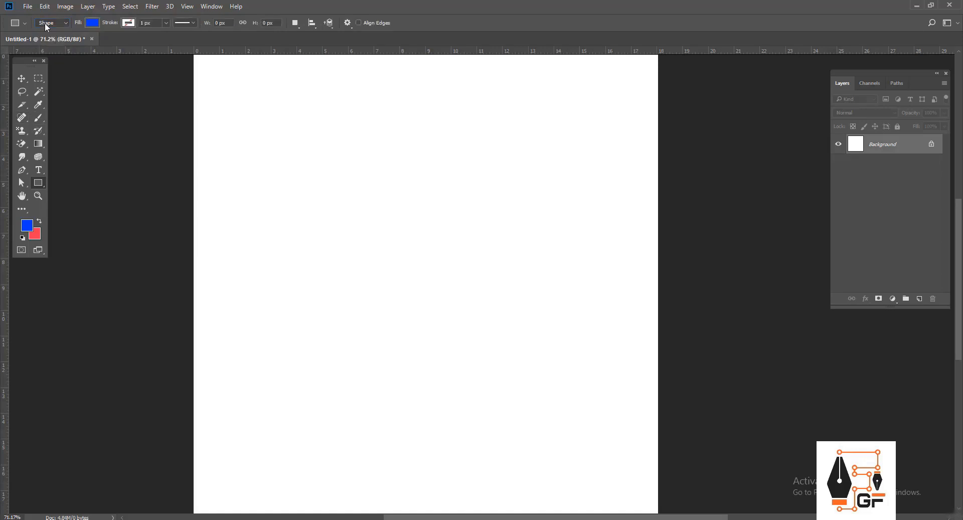
pyautogui.click(46, 27)
pyautogui.click(54, 33)
# Draw a rectangle shape of about 371 × 696 px with a medium blue fill in the upper left of the canvas
pyautogui.click(92, 24)
pyautogui.click(127, 23)
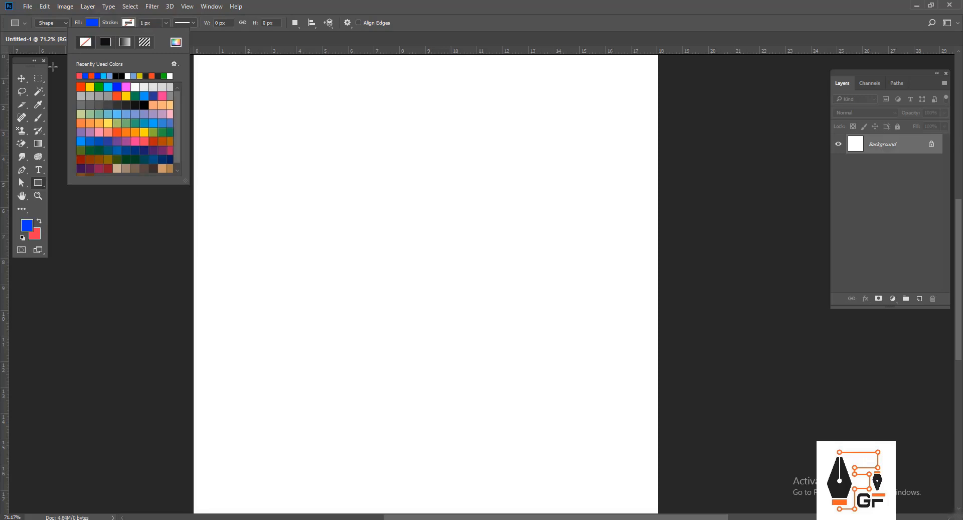
pyautogui.rightClick(38, 183)
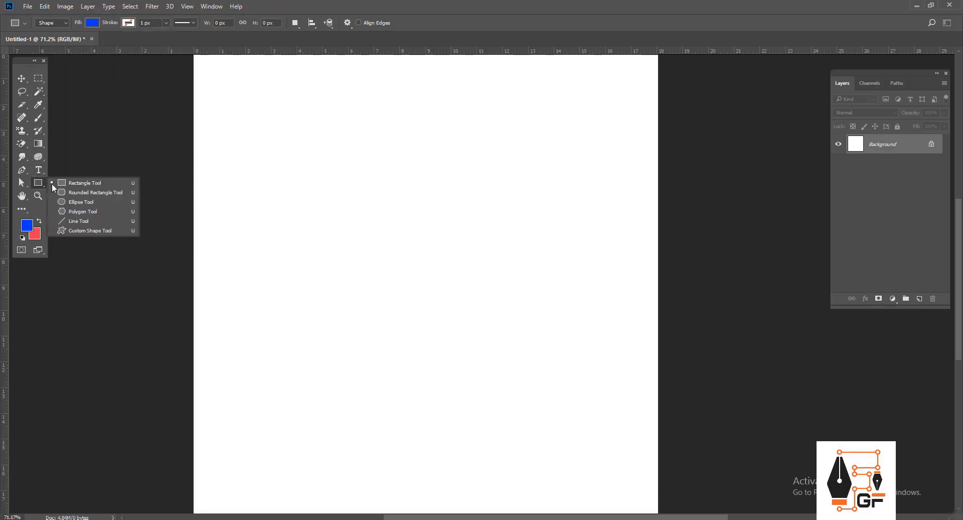
pyautogui.click(56, 183)
pyautogui.click(93, 23)
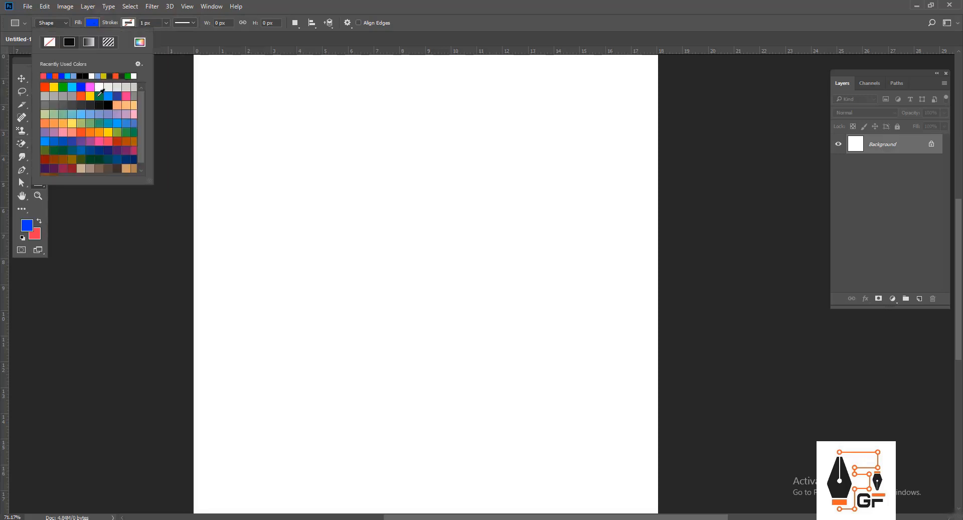
pyautogui.click(109, 122)
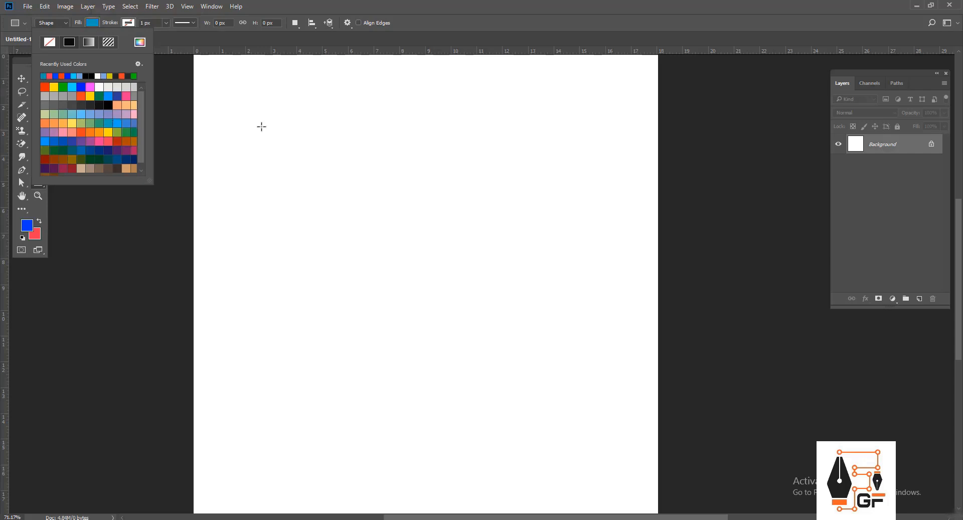
pyautogui.moveTo(255, 103); pyautogui.dragTo(389, 351)
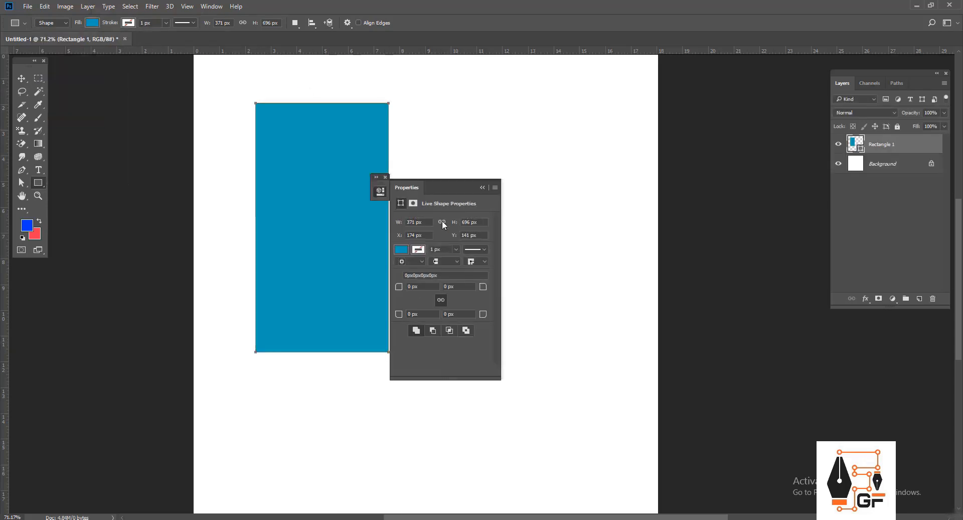
pyautogui.click(483, 187)
pyautogui.click(385, 177)
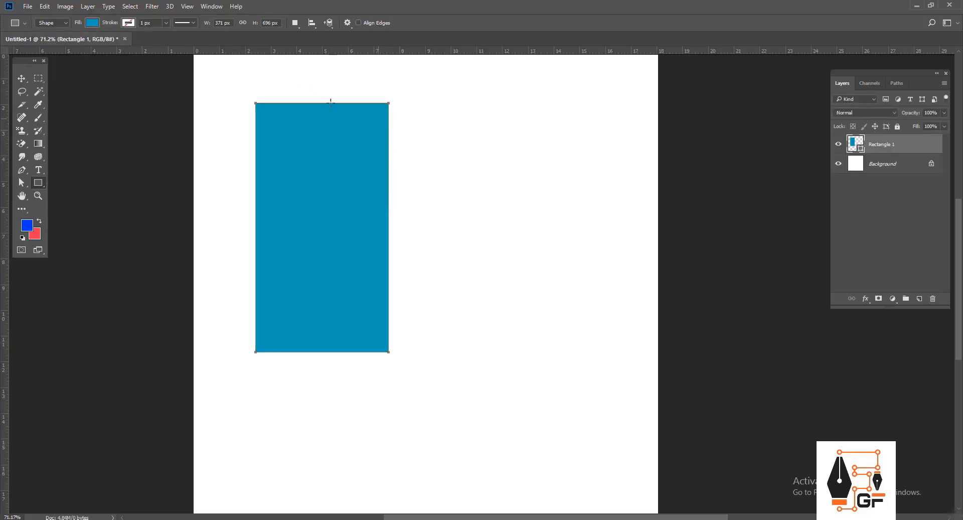
# Remove the rectangle shape's fill and give it a violet-blue stroke 5 px wide
pyautogui.rightClick(41, 184)
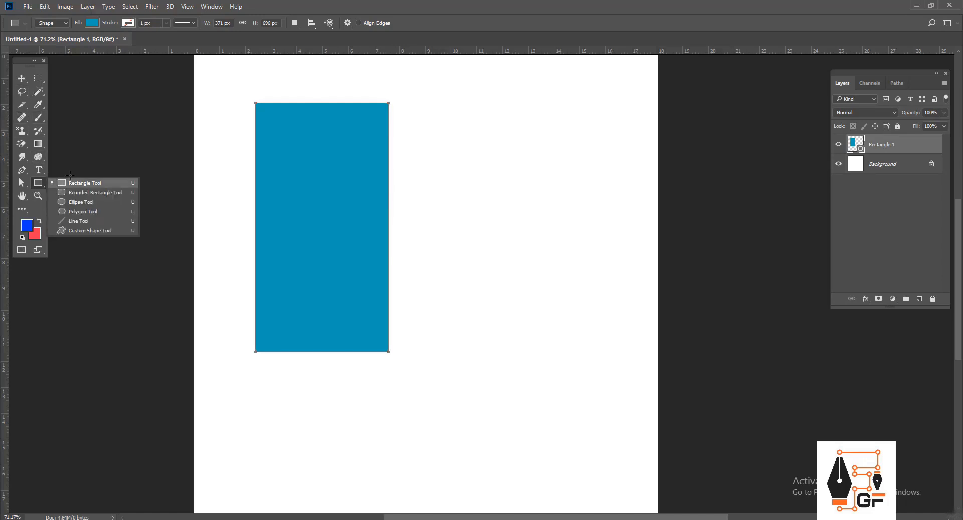
pyautogui.click(70, 182)
pyautogui.click(92, 23)
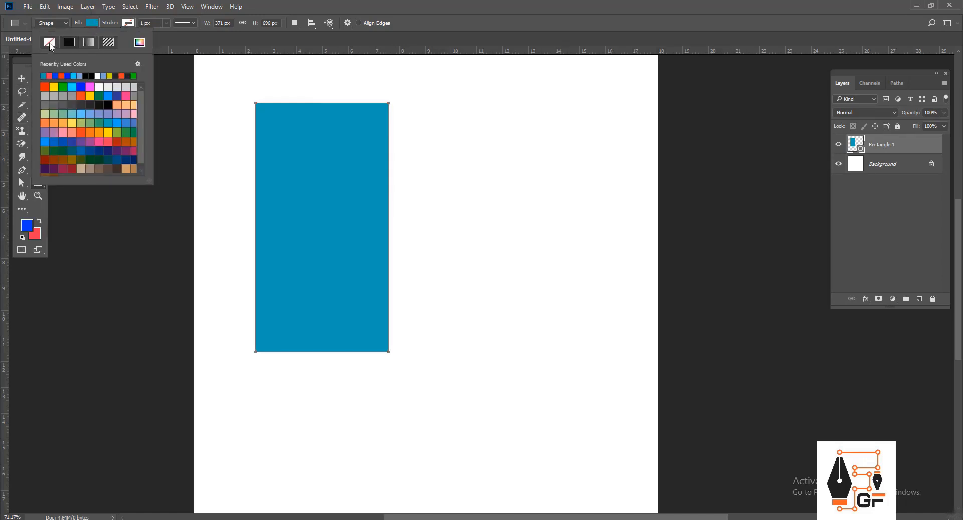
pyautogui.click(49, 42)
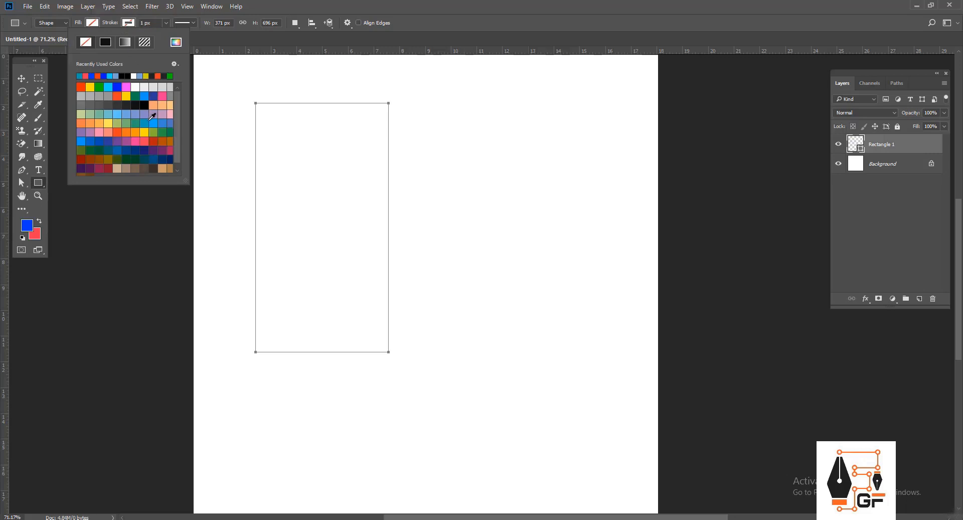
pyautogui.click(146, 113)
pyautogui.click(144, 24)
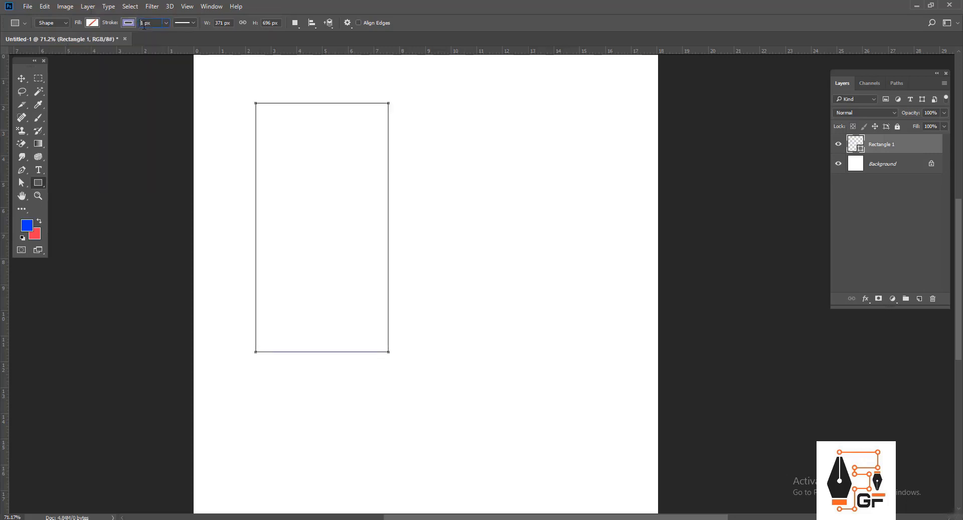
pyautogui.press('Return')
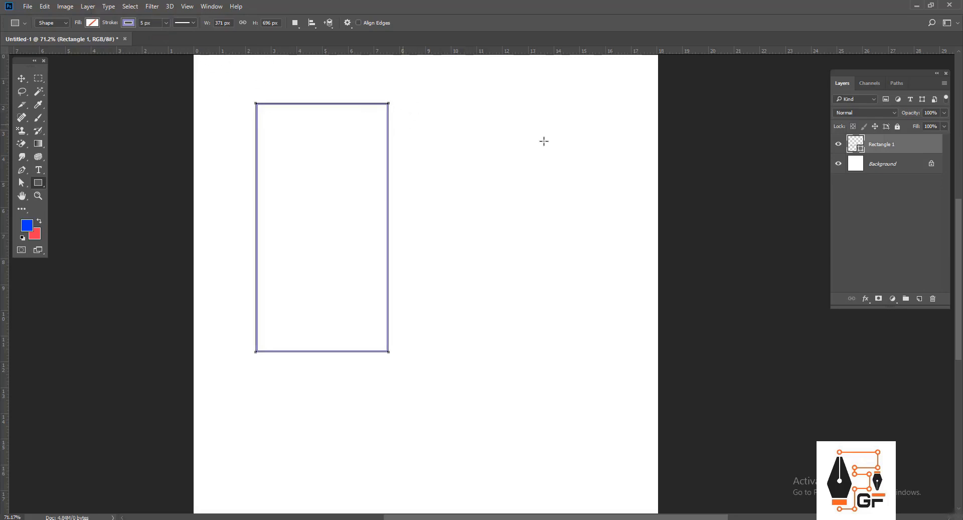
# Draw a second outlined rectangle shape of about 424 × 846 px to the right of the first one
pyautogui.moveTo(466, 105); pyautogui.dragTo(617, 408)
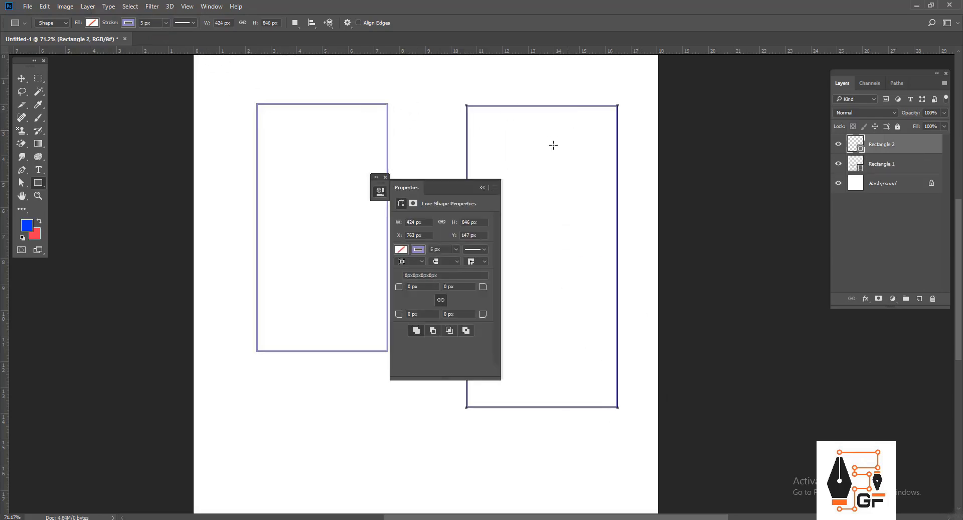
pyautogui.click(483, 187)
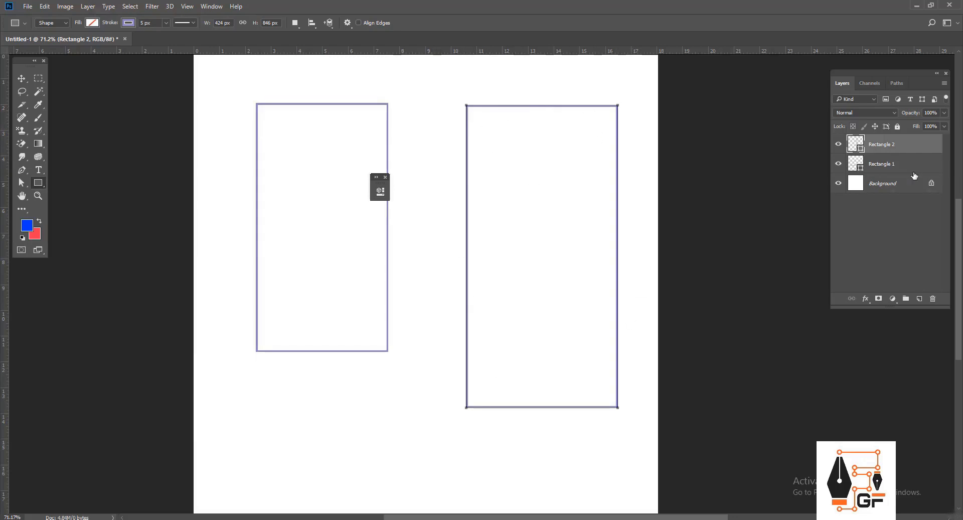
# Give the Rectangle 1 shape an orange fill and no stroke
pyautogui.click(883, 163)
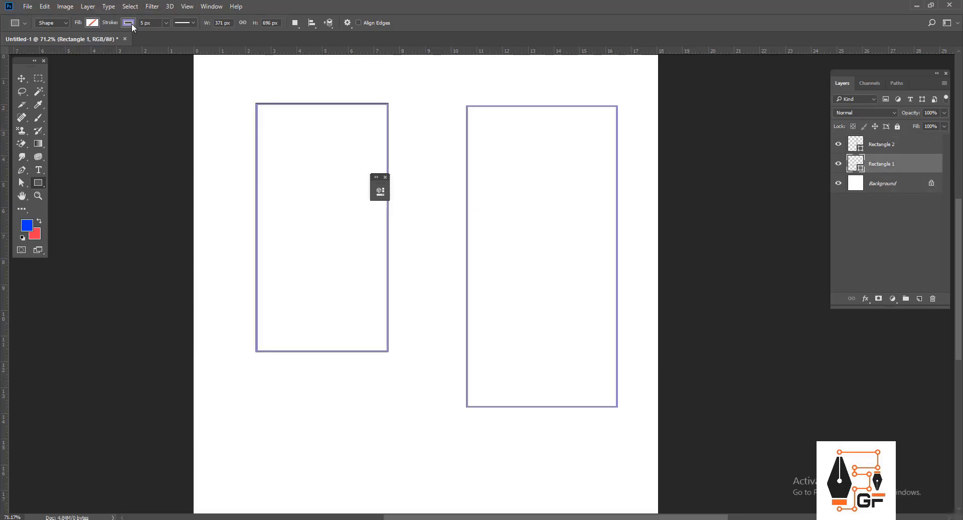
pyautogui.click(91, 23)
pyautogui.click(91, 132)
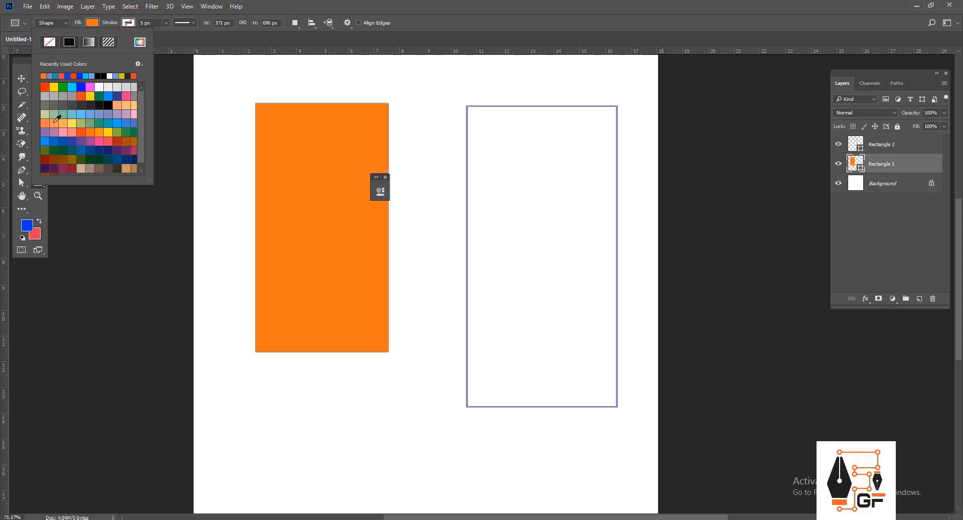
# Delete the Rectangle 1 and Rectangle 2 layers, keeping only the Background layer
pyautogui.click(22, 78)
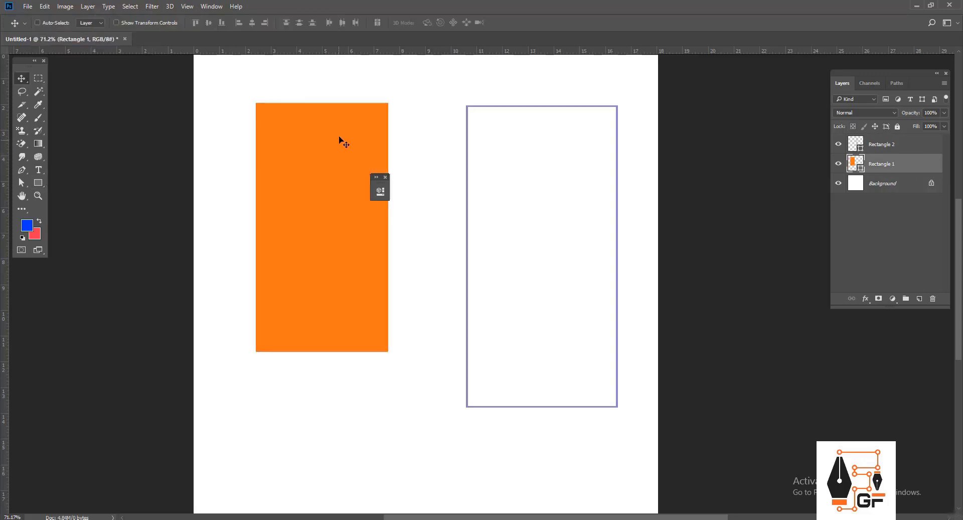
pyautogui.click(385, 176)
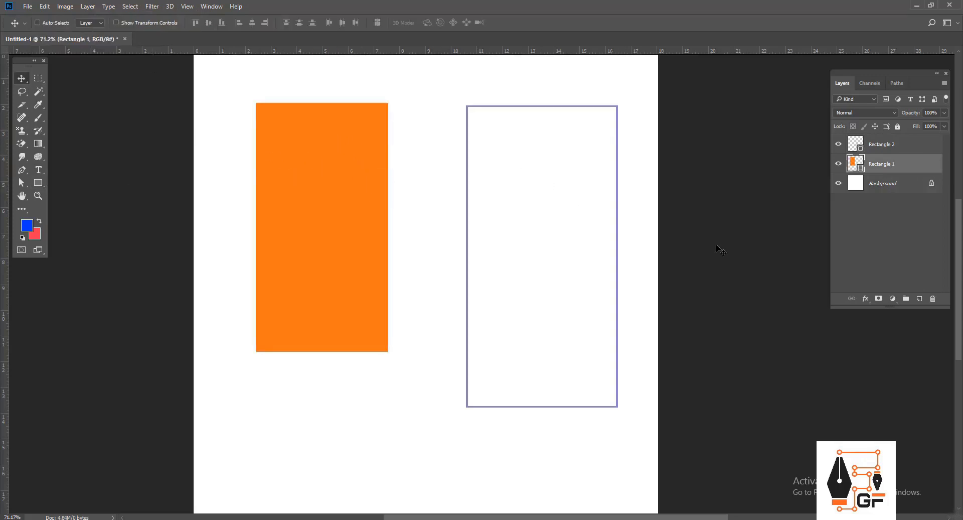
pyautogui.press('Delete')
pyautogui.press('Delete')
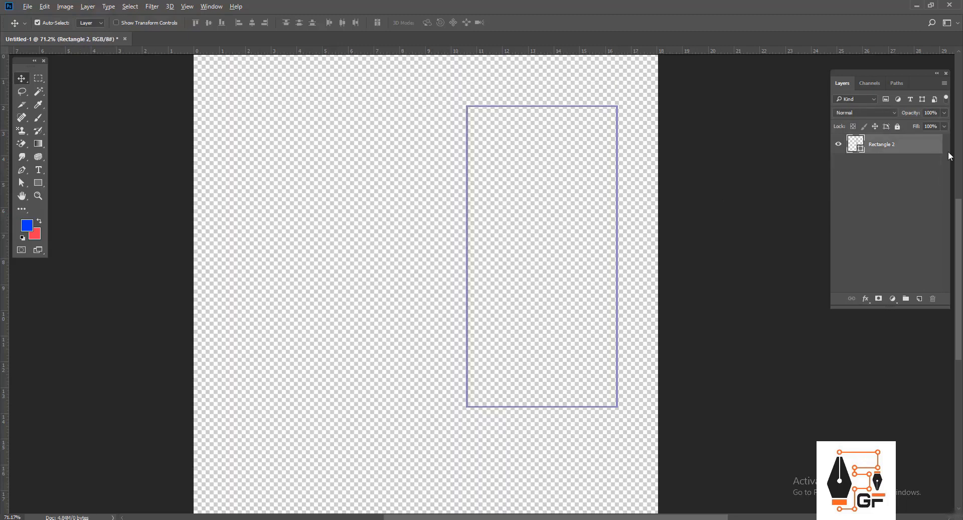
pyautogui.hotkey('ctrl', 'z')
pyautogui.click(886, 145)
pyautogui.press('Delete')
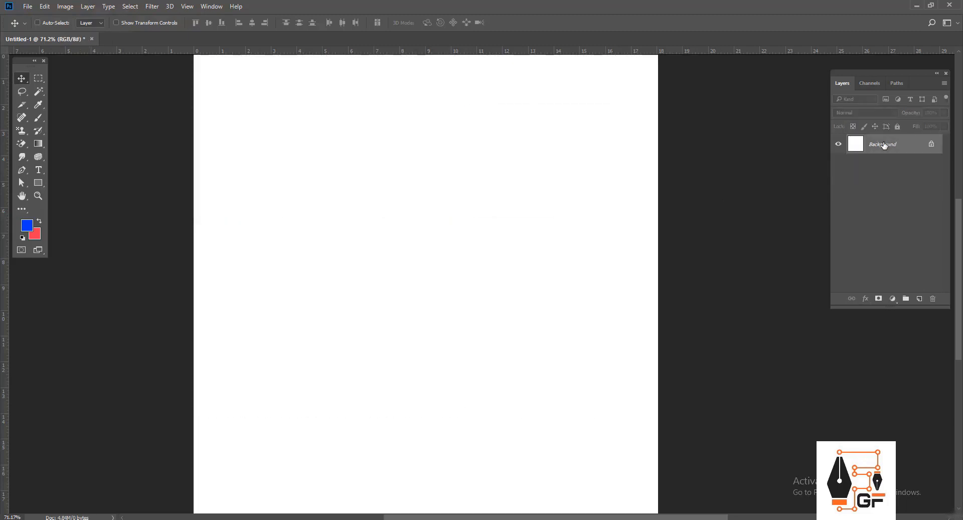
# Draw a blue-filled rectangle shape of about 651 × 784 px in the middle of the canvas, without a stroke
pyautogui.click(38, 182)
pyautogui.click(75, 185)
pyautogui.moveTo(261, 135); pyautogui.dragTo(494, 416)
pyautogui.click(482, 188)
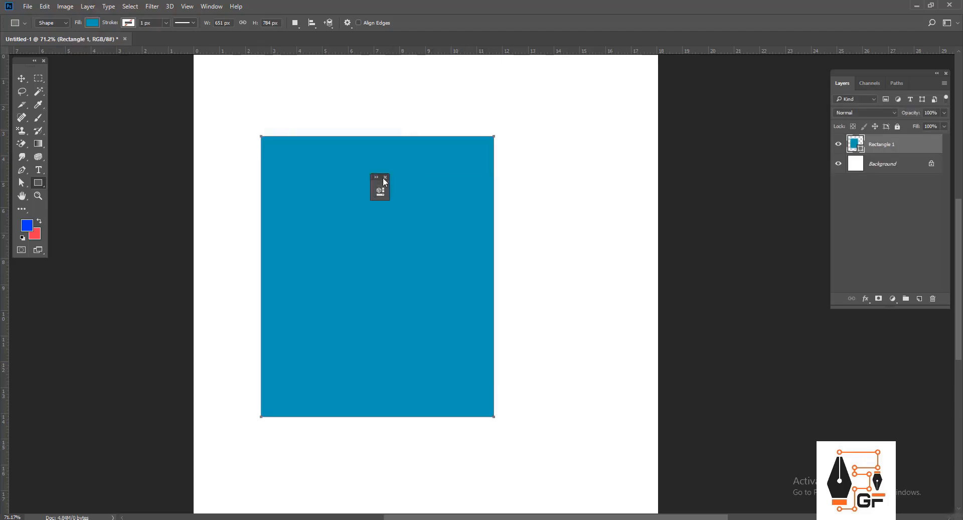
pyautogui.click(385, 177)
pyautogui.click(91, 24)
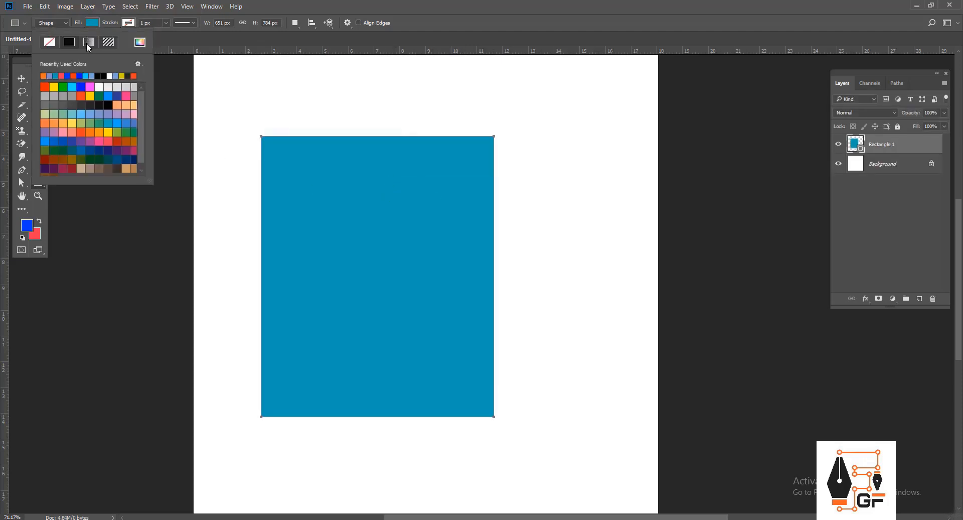
pyautogui.click(129, 23)
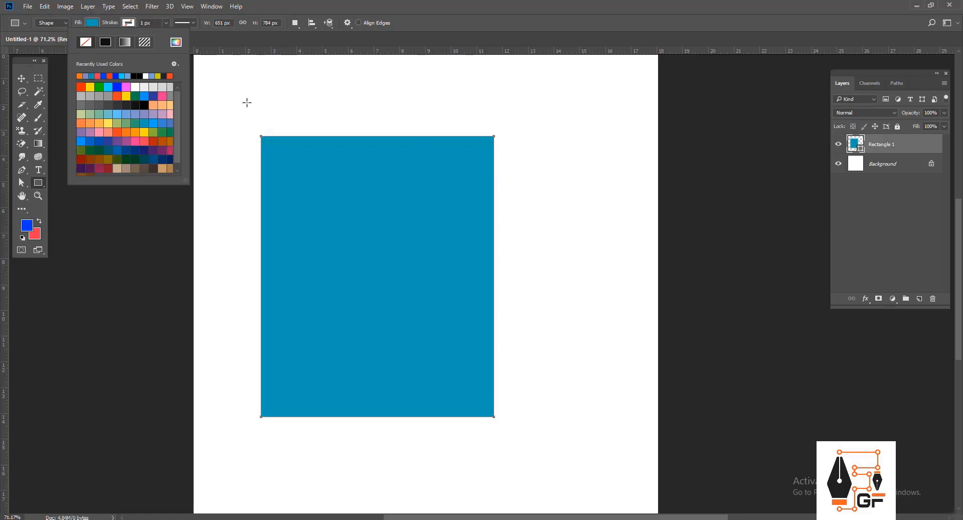
pyautogui.click(351, 141)
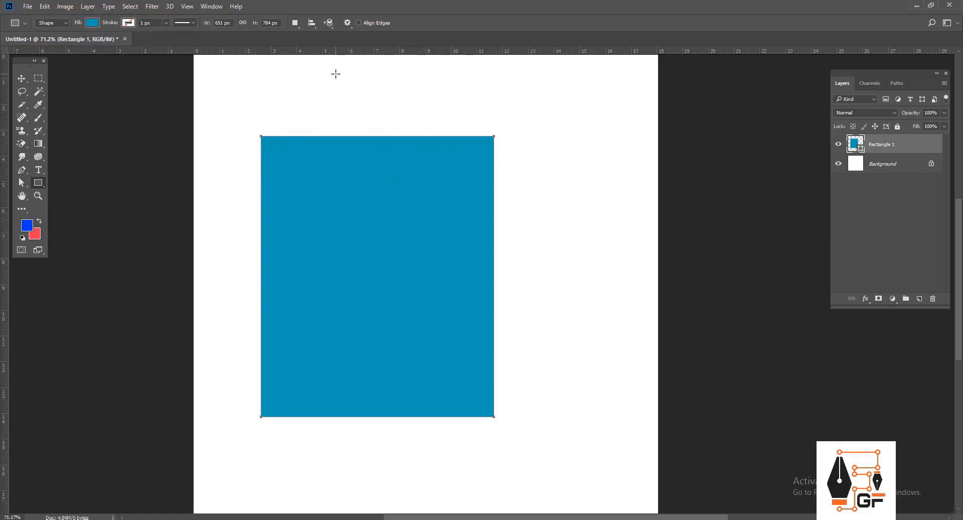
# Give the blue rectangle an orange stroke 10 px wide
pyautogui.click(129, 23)
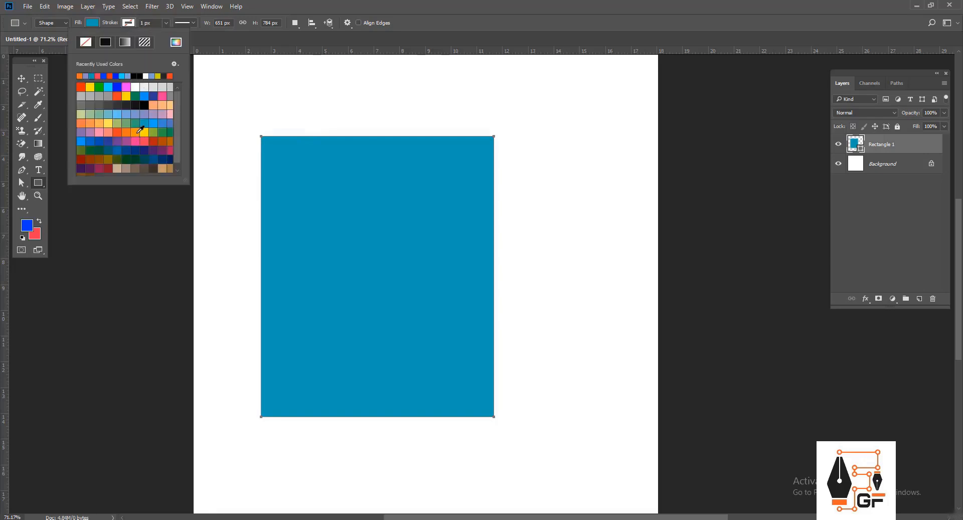
pyautogui.click(137, 132)
pyautogui.click(142, 23)
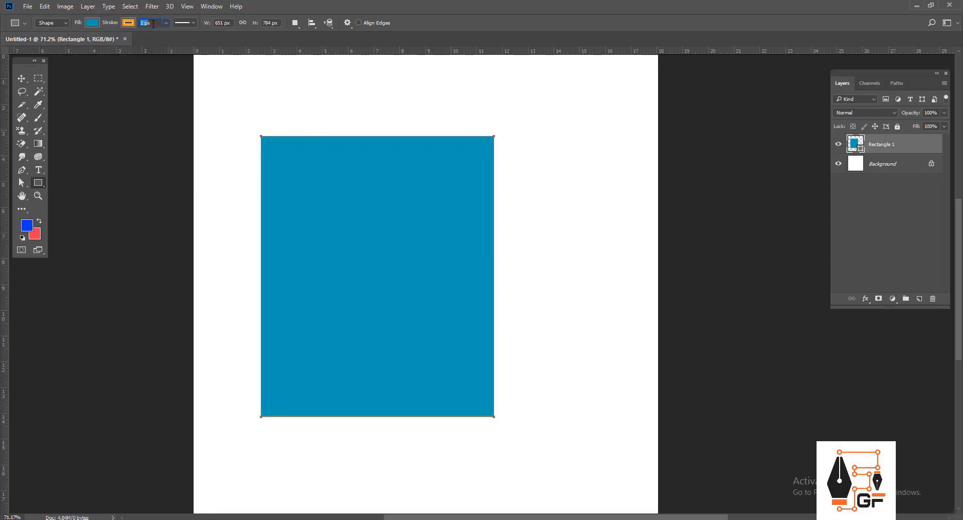
pyautogui.press('Return')
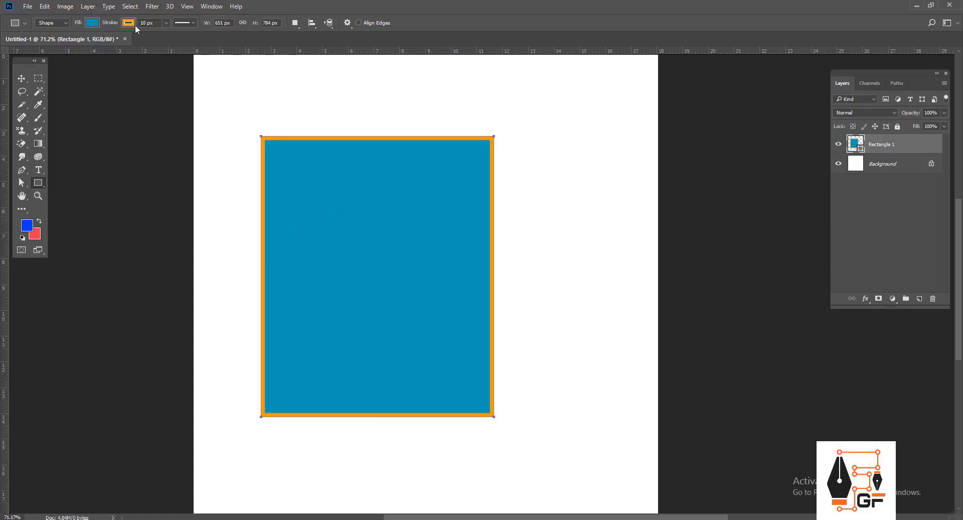
# Increase the rectangle's orange stroke width to 50 px
pyautogui.click(165, 23)
pyautogui.moveTo(171, 34)
pyautogui.mouseDown()
pyautogui.moveTo(193, 35)
pyautogui.moveTo(156, 25)
pyautogui.mouseUp()
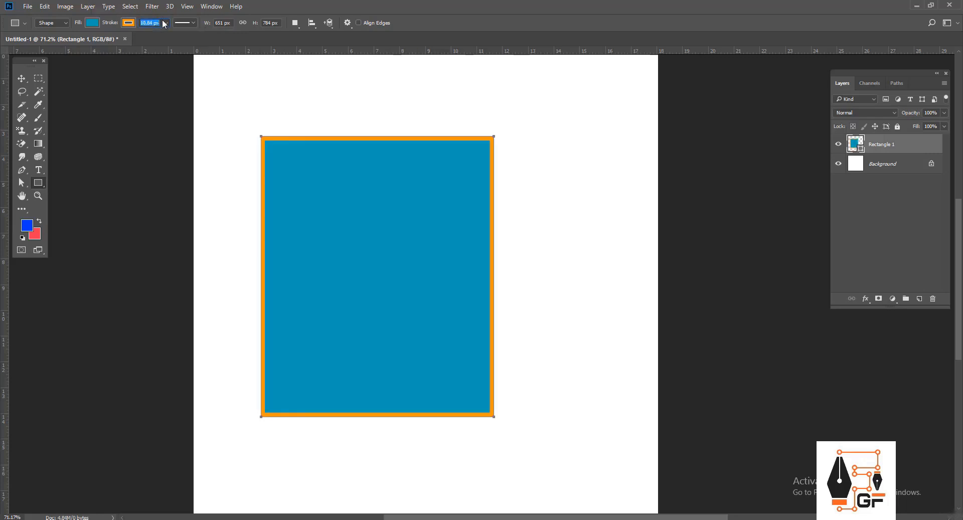
pyautogui.press('Return')
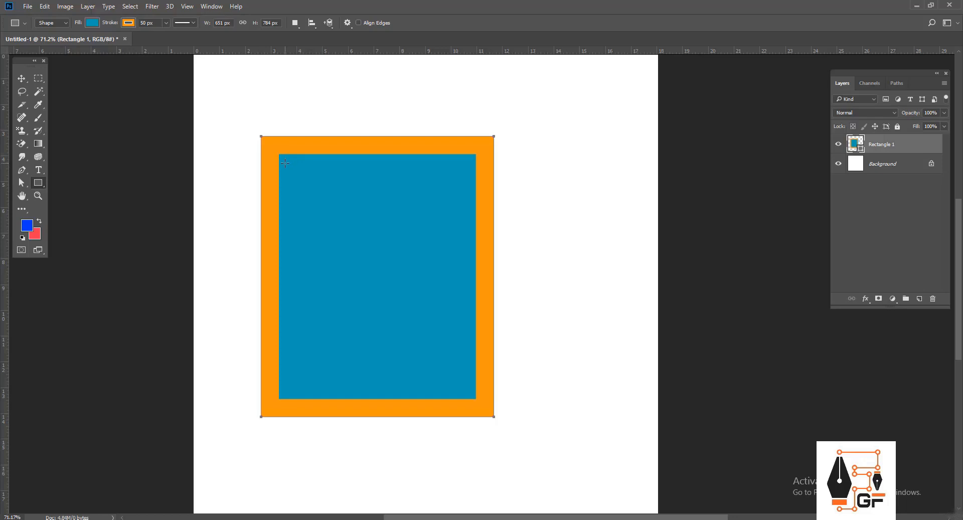
# Try the centered and the outside alignment for the rectangle's stroke
pyautogui.click(192, 22)
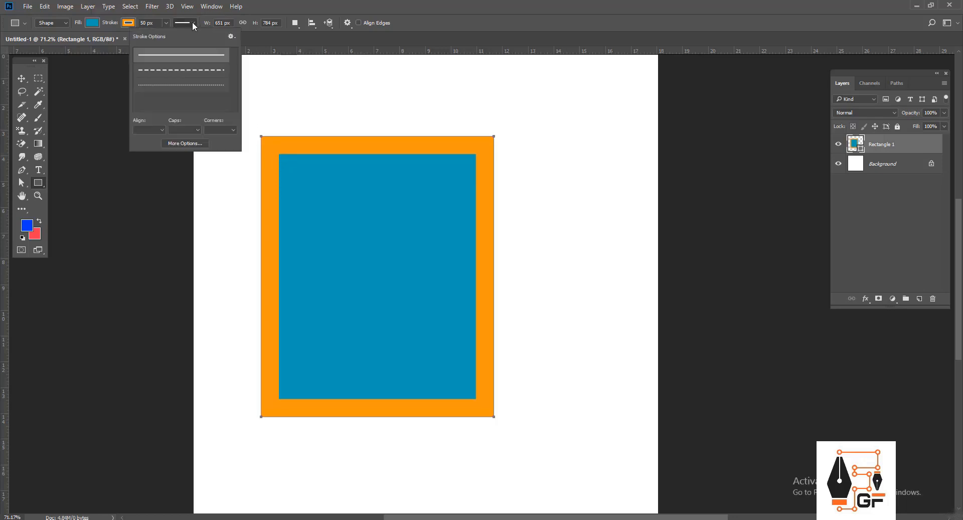
pyautogui.click(162, 130)
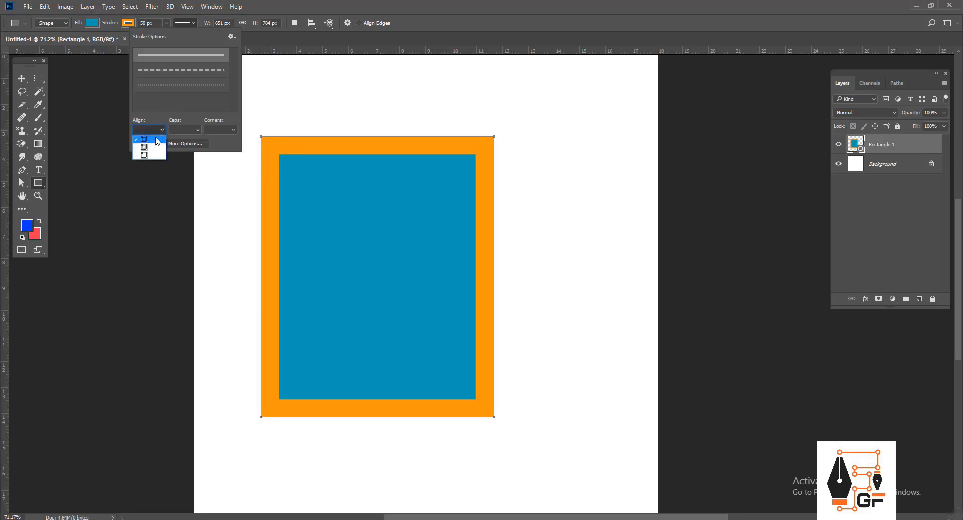
pyautogui.click(157, 147)
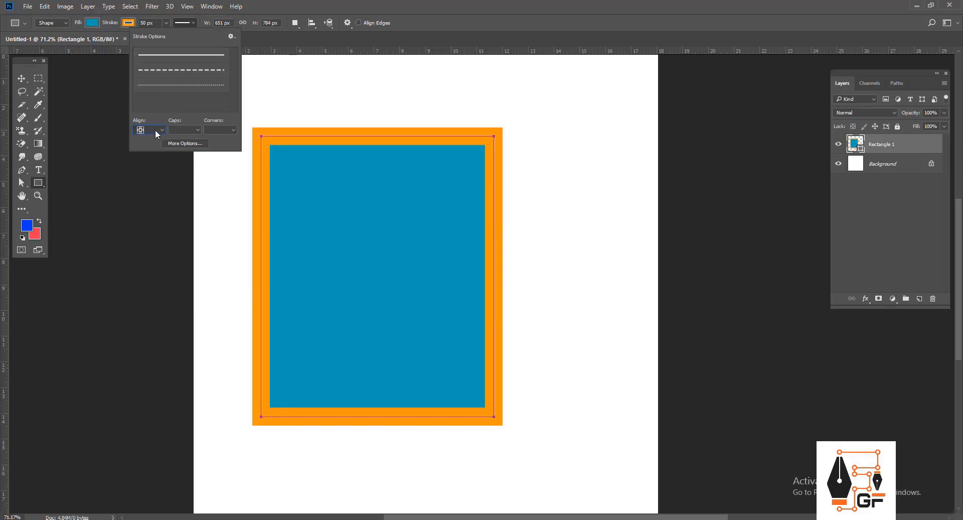
pyautogui.click(147, 157)
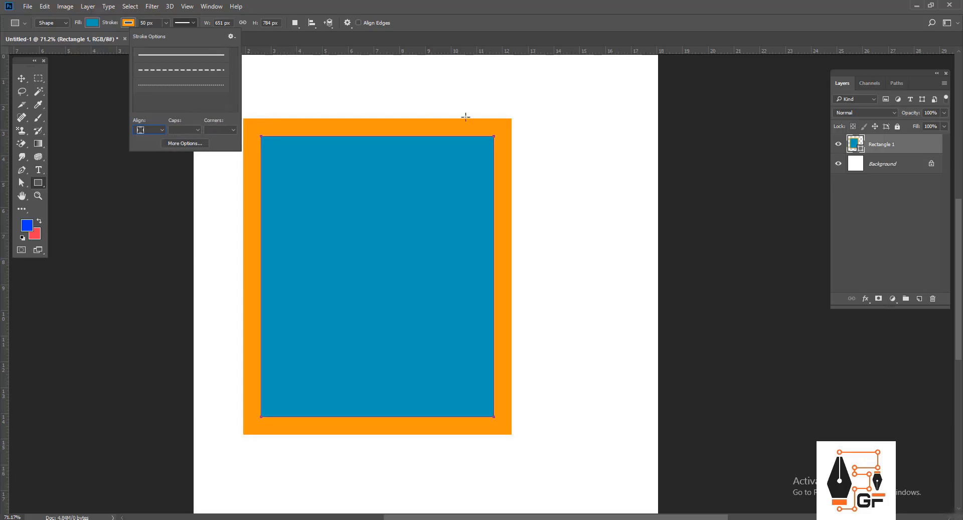
# Try round corners on the rectangle's stroke and return them to miter
pyautogui.click(221, 129)
pyautogui.click(222, 147)
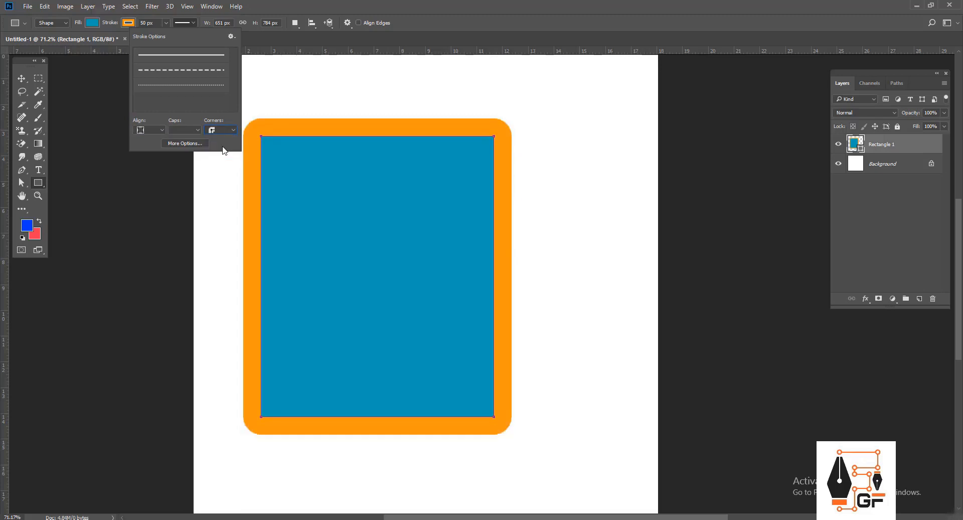
pyautogui.click(221, 130)
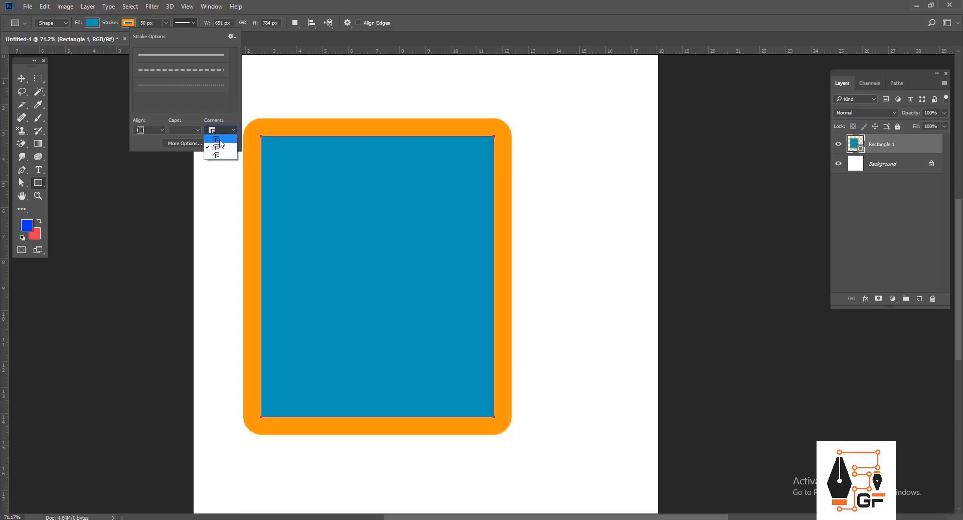
pyautogui.click(216, 139)
# Compare the dashed, dotted and solid line styles on the rectangle's stroke and apply the dotted one
pyautogui.click(190, 70)
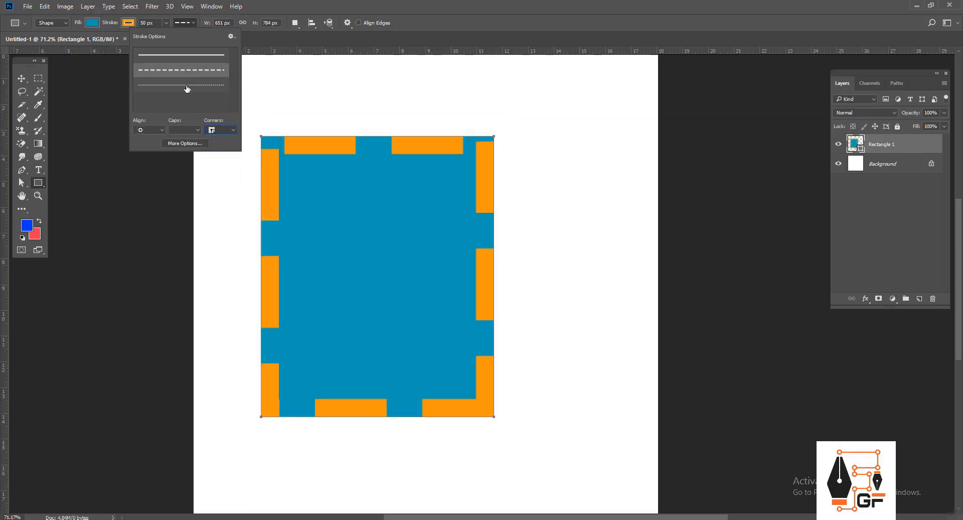
pyautogui.click(188, 85)
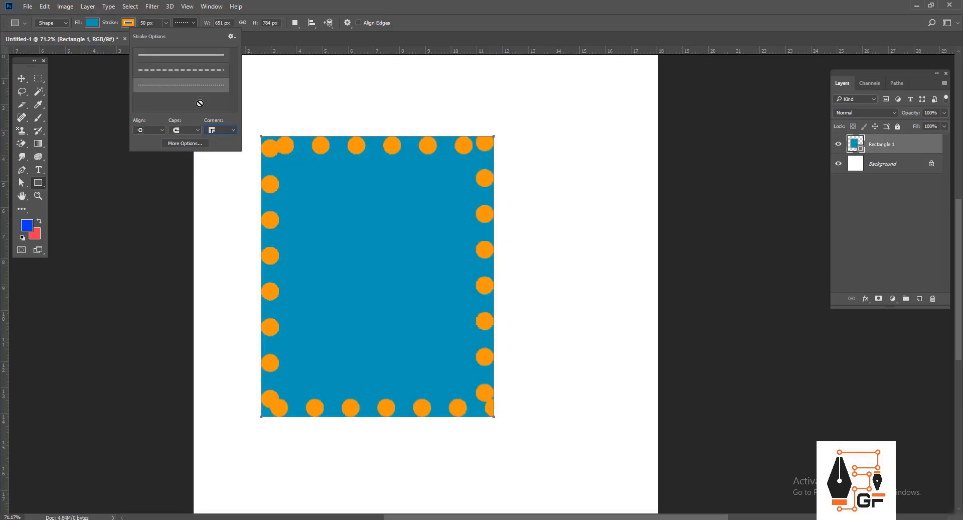
pyautogui.click(190, 71)
pyautogui.click(183, 59)
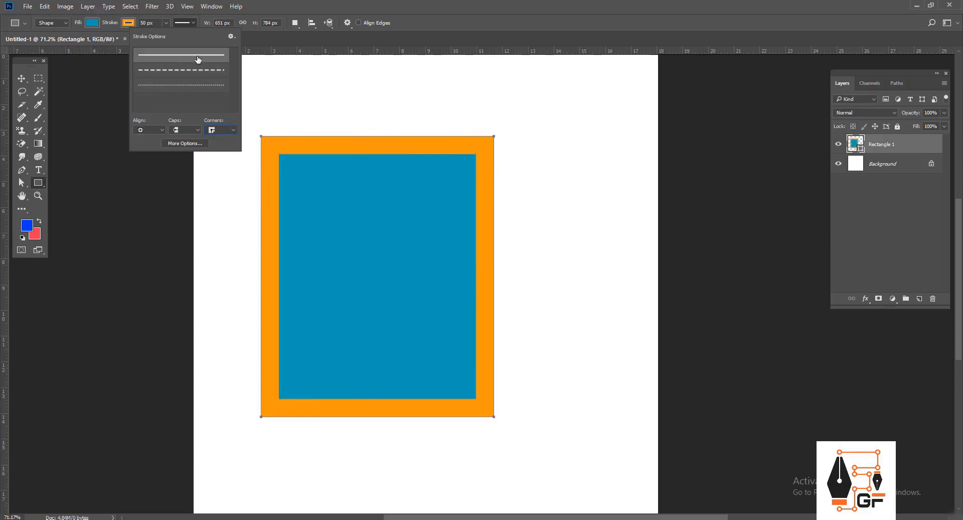
pyautogui.click(185, 85)
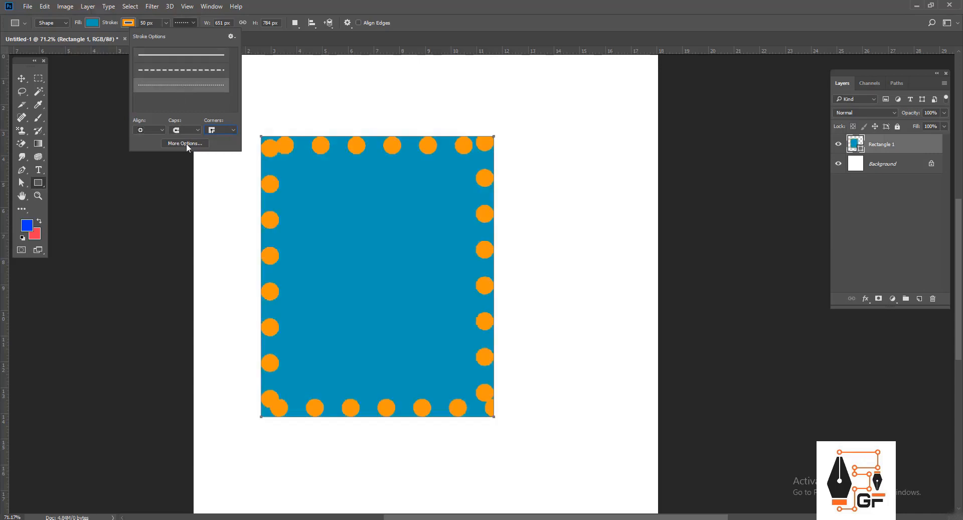
# Open the detailed stroke settings and set the dotted line's gap to 2.15
pyautogui.click(185, 143)
pyautogui.moveTo(642, 163); pyautogui.dragTo(602, 171)
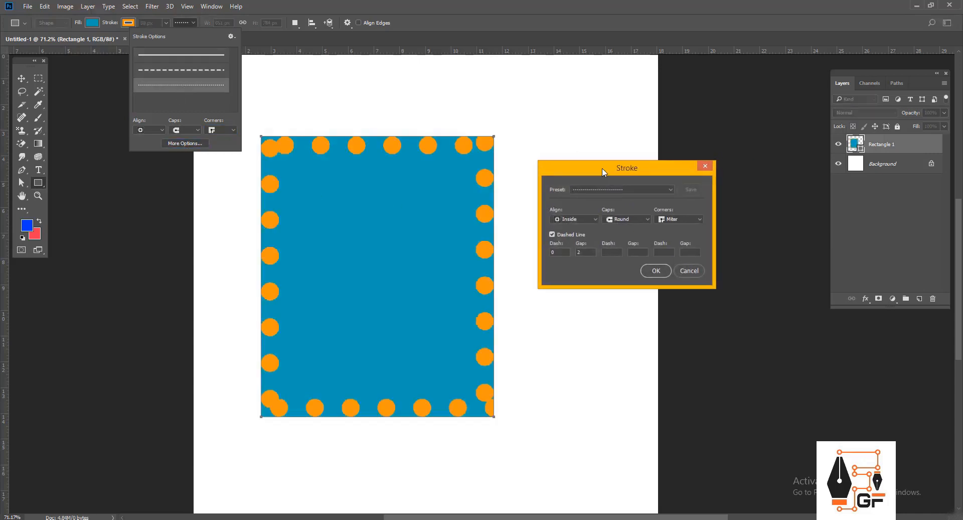
pyautogui.click(587, 252)
pyautogui.scroll(11, 587, 253)
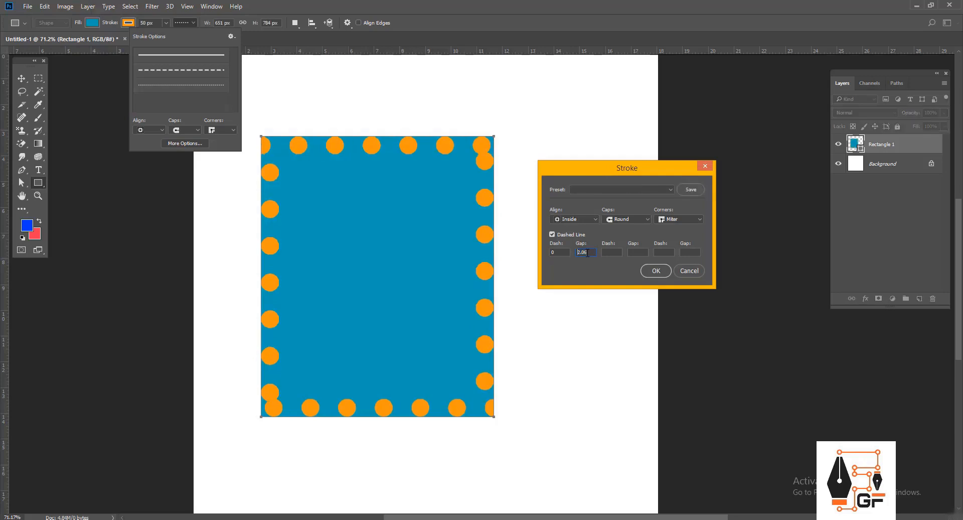
pyautogui.scroll(4, 586, 252)
# Try a slightly longer dash for the dotted stroke and return the dash length to 0
pyautogui.click(564, 252)
pyautogui.scroll(15, 565, 252)
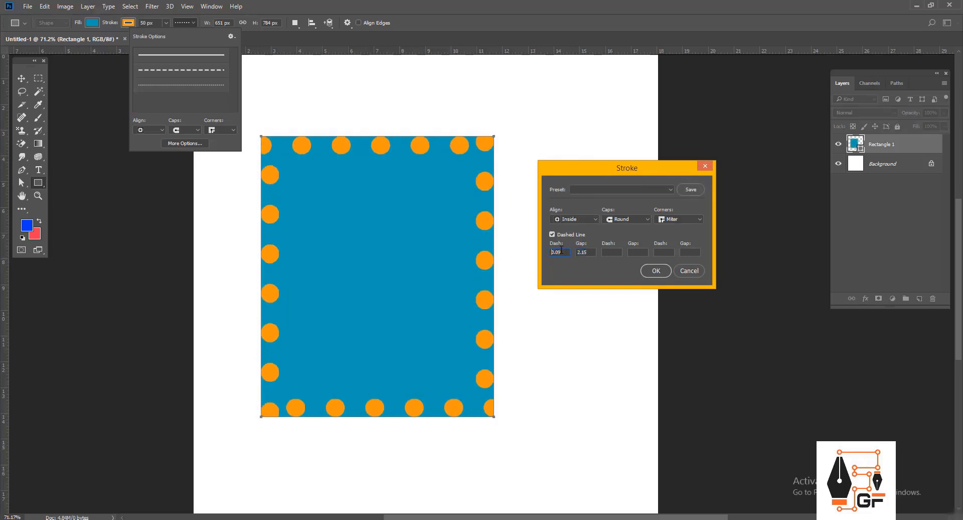
pyautogui.scroll(1, 599, 254)
pyautogui.click(612, 253)
pyautogui.click(563, 252)
pyautogui.scroll(-16, 564, 251)
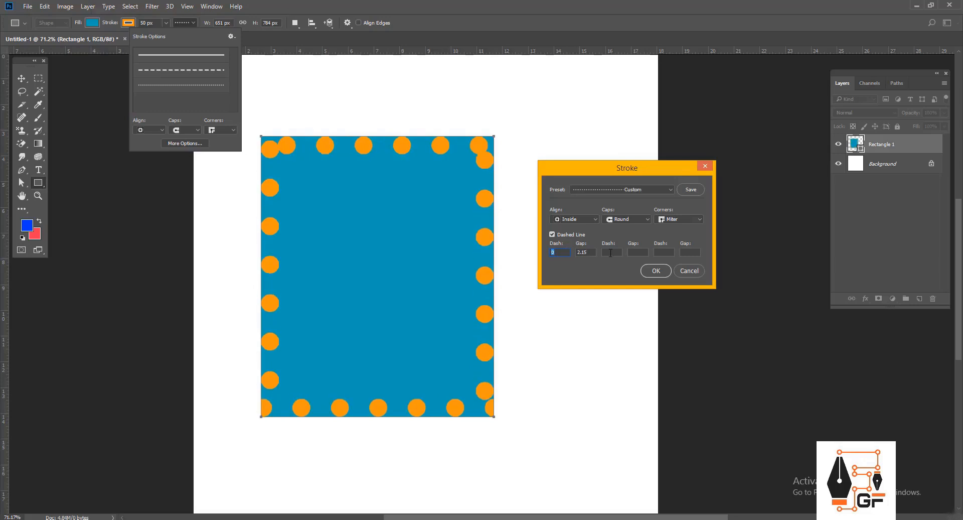
# Reduce the dotted stroke's gap to 1.46 and apply the stroke settings
pyautogui.scroll(-20, 587, 254)
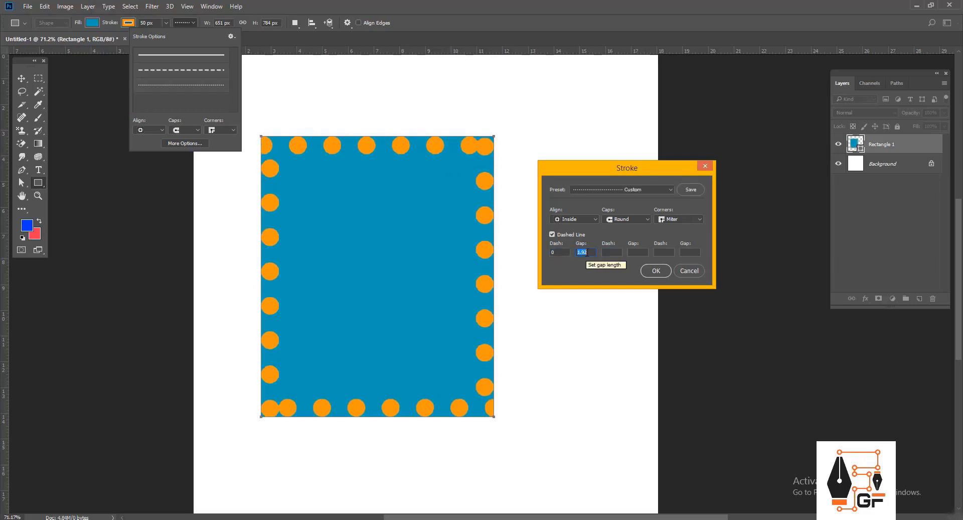
pyautogui.scroll(-20, 586, 252)
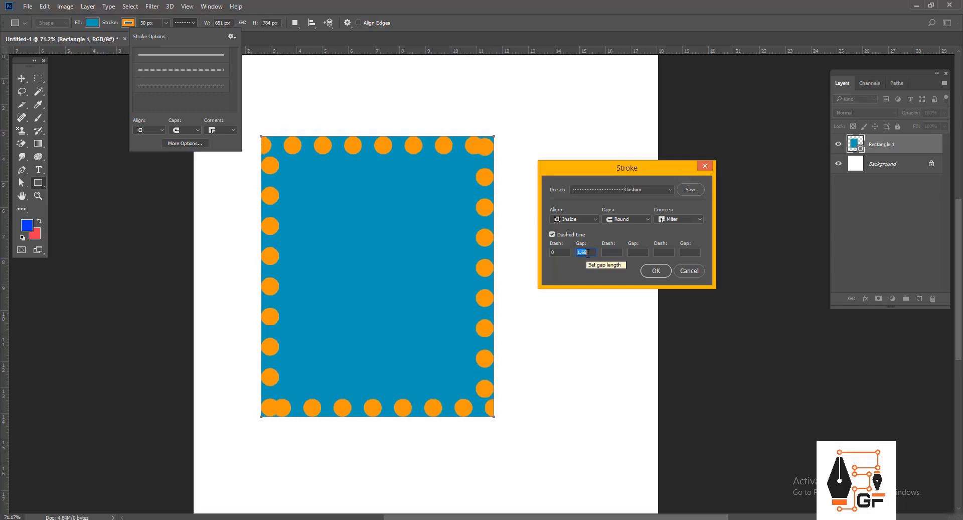
pyautogui.scroll(-13, 589, 252)
pyautogui.click(611, 253)
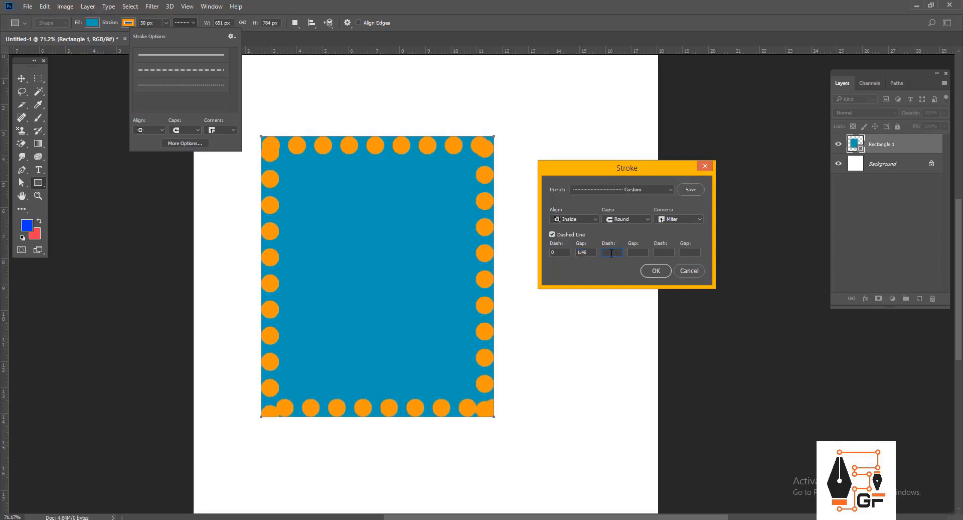
pyautogui.click(657, 271)
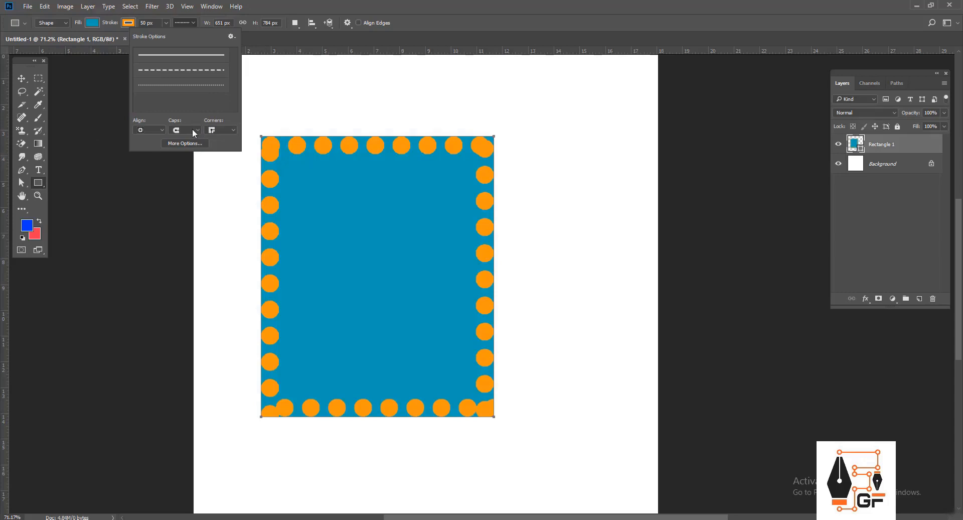
pyautogui.press('Escape')
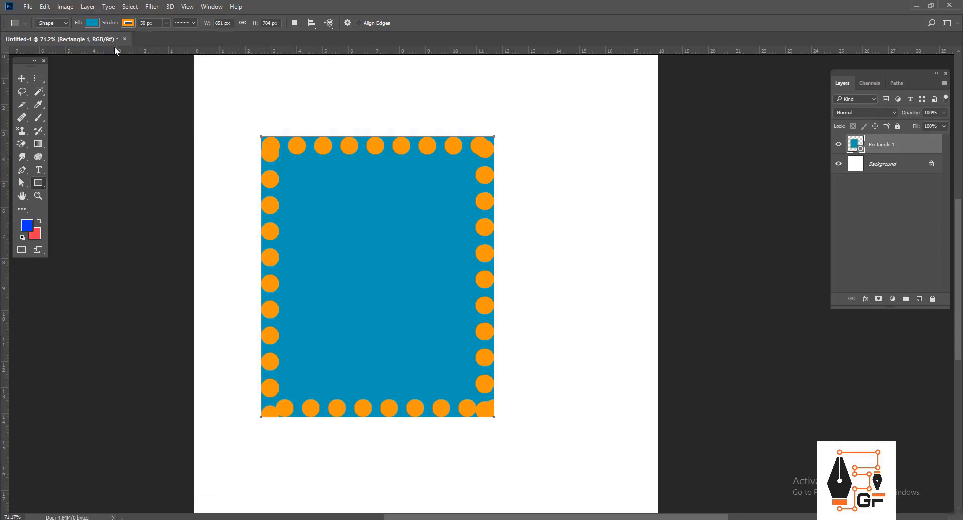
# Remove the dotted stroke from the blue rectangle by setting its stroke to no color
pyautogui.click(129, 23)
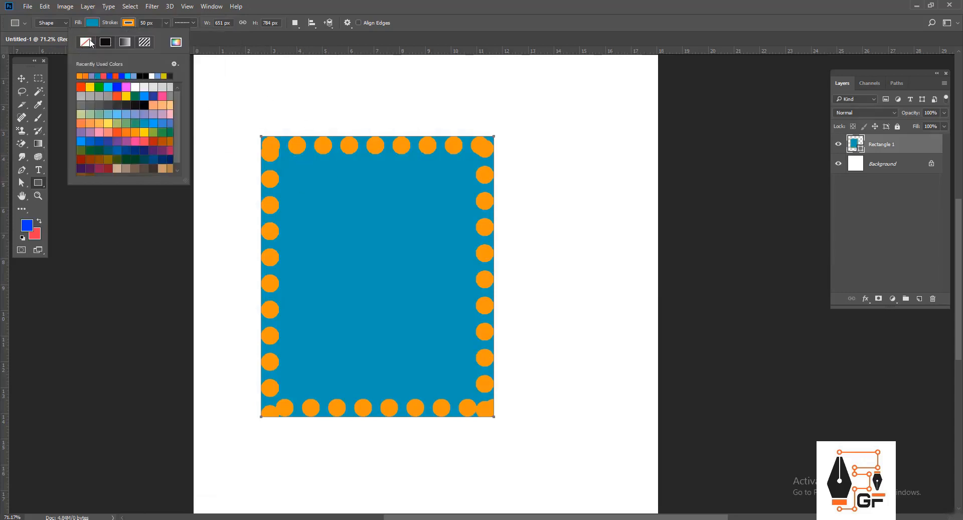
pyautogui.click(90, 43)
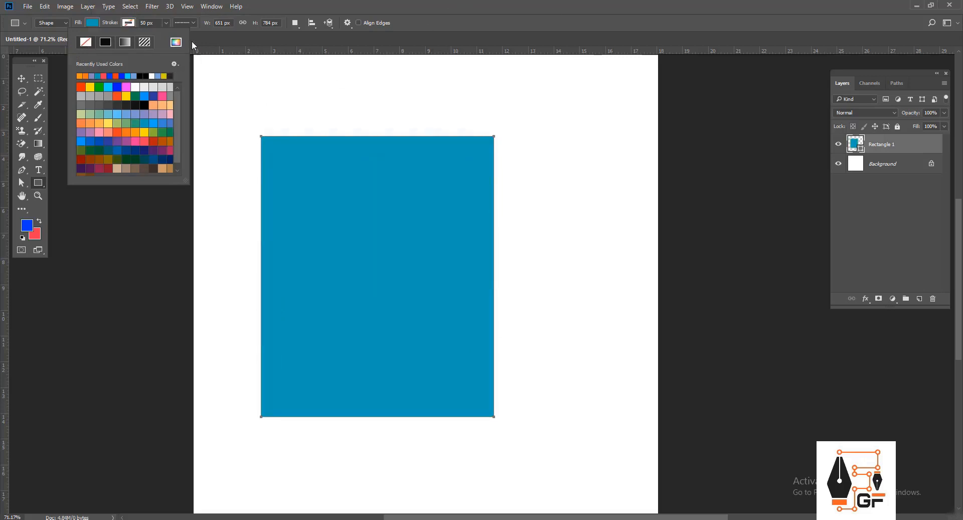
pyautogui.press('Escape')
pyautogui.click(129, 22)
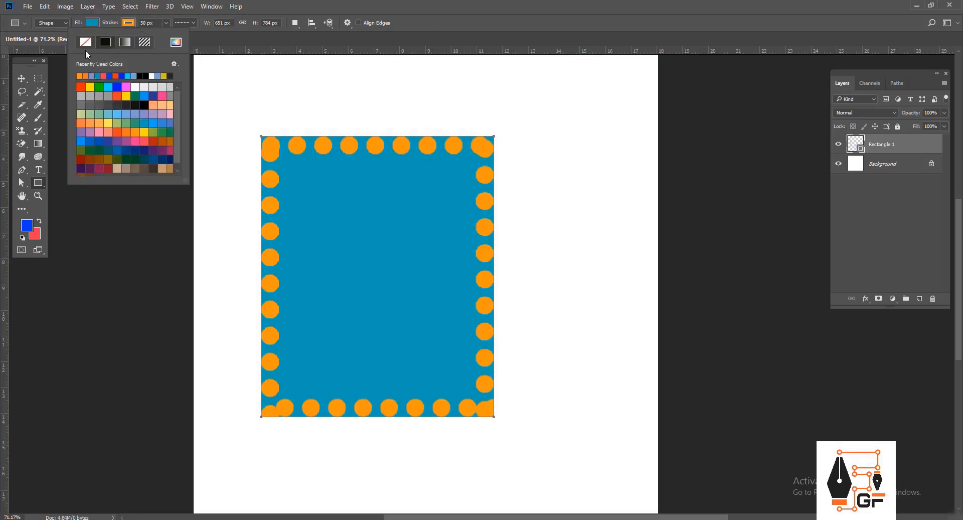
pyautogui.click(84, 43)
pyautogui.press('Return')
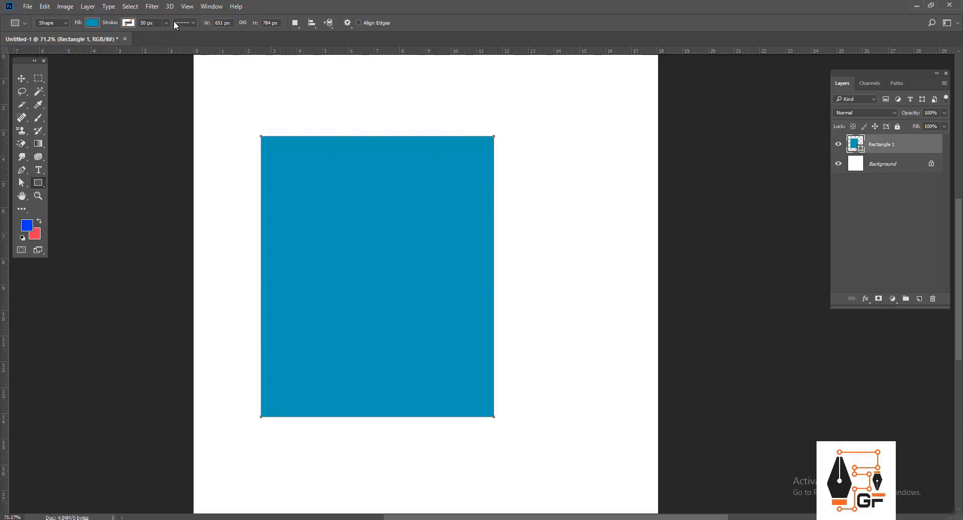
# Resize the blue rectangle to 100 px wide and 200 px high
pyautogui.click(226, 23)
pyautogui.click(278, 20)
pyautogui.click(211, 23)
pyautogui.write('100')
pyautogui.press('Return')
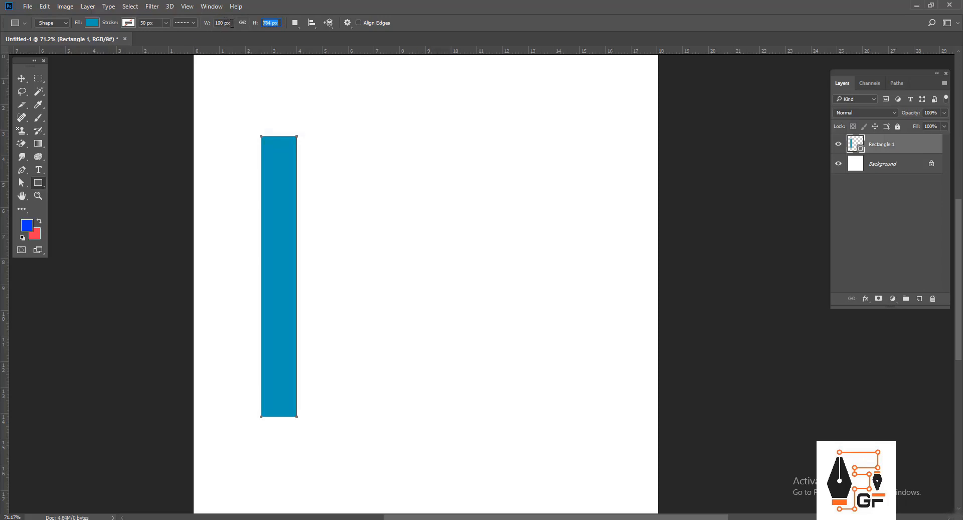
pyautogui.write('200')
pyautogui.press('Return')
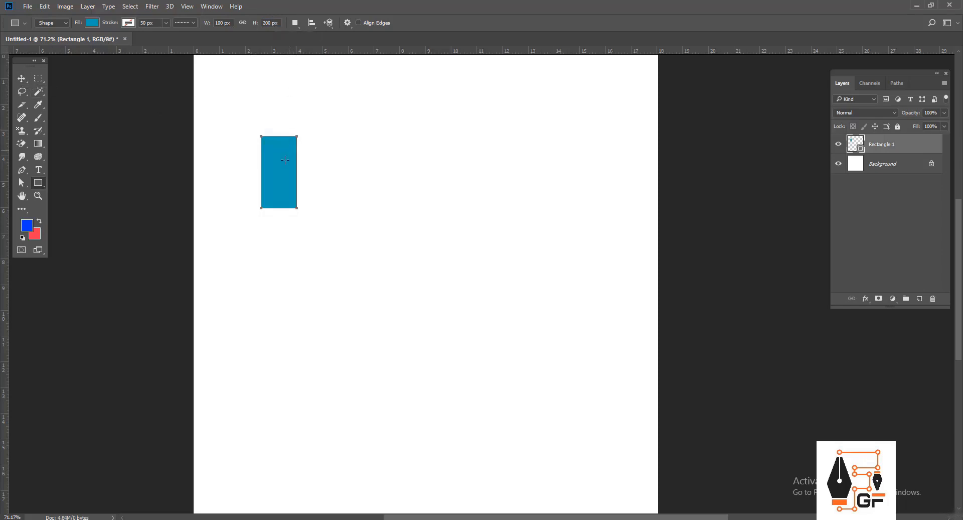
# Delete the resized rectangle and draw a new blue square about 586 × 586 px with the Rectangle tool
pyautogui.click(22, 78)
pyautogui.press('Delete')
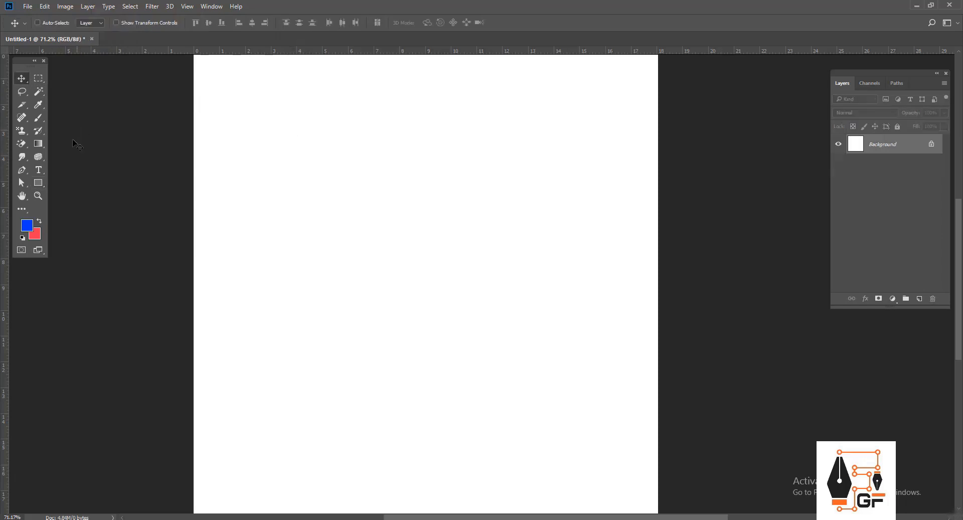
pyautogui.moveTo(41, 183); pyautogui.dragTo(70, 183)
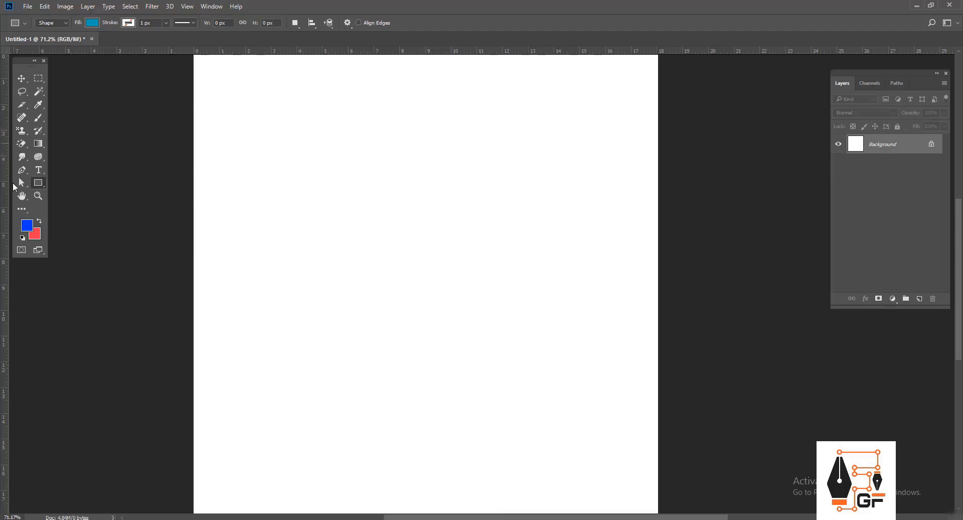
pyautogui.moveTo(38, 184); pyautogui.dragTo(96, 188)
pyautogui.moveTo(401, 233); pyautogui.dragTo(597, 344)
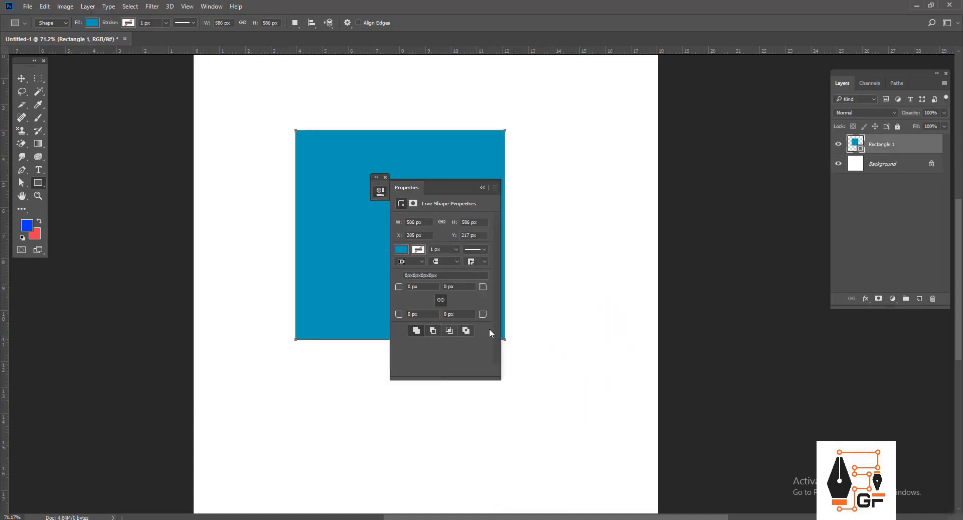
pyautogui.click(473, 201)
pyautogui.click(384, 178)
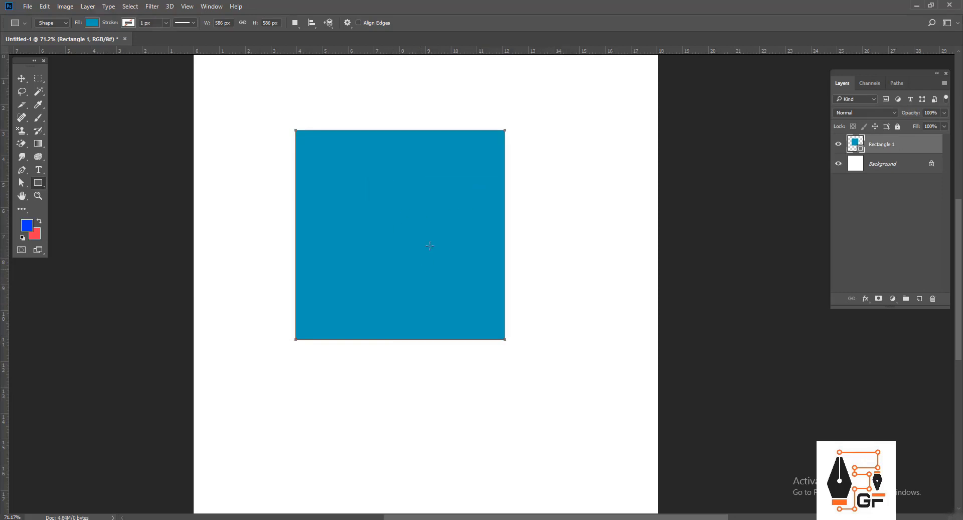
pyautogui.moveTo(417, 302); pyautogui.dragTo(401, 367)
pyautogui.click(295, 23)
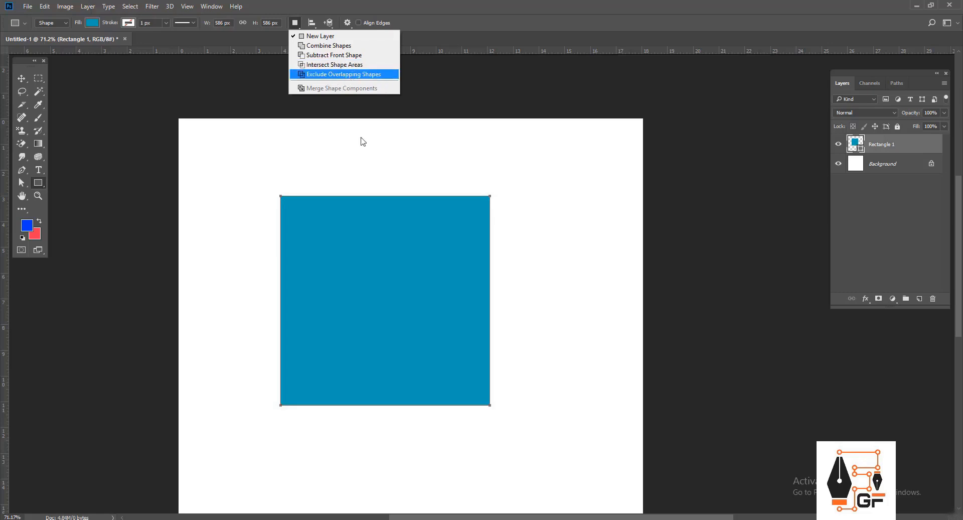
pyautogui.press('Escape')
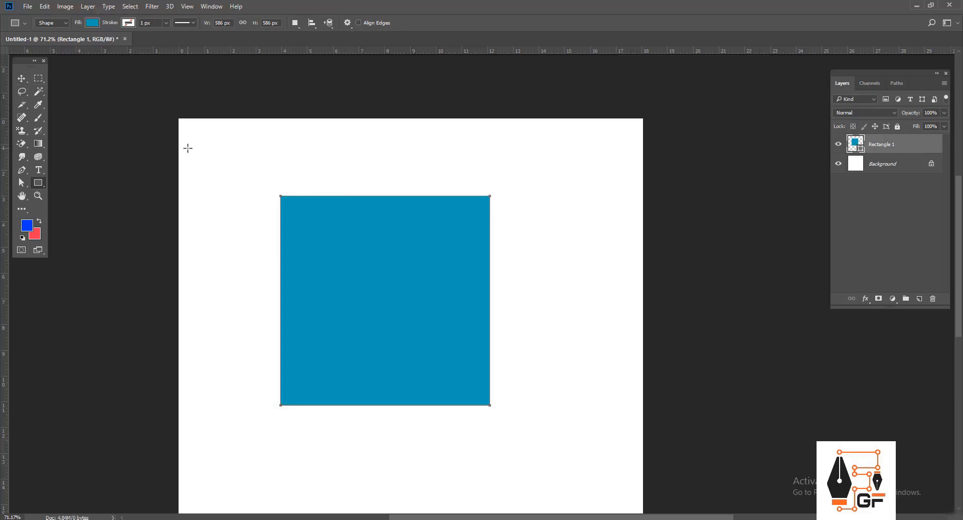
pyautogui.moveTo(783, 212); pyautogui.dragTo(743, 201)
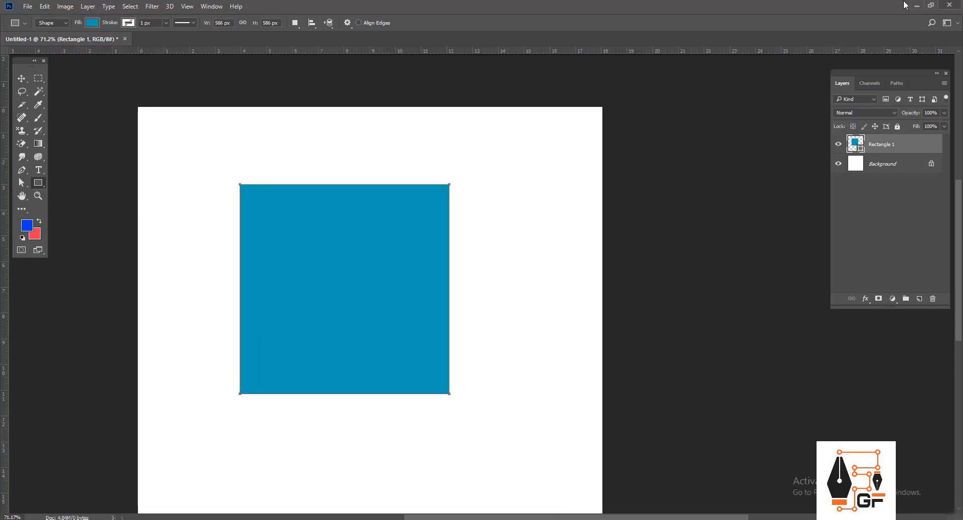
# In New Layer mode, draw three rectangles: about 375 × 87 px above the square, one at its upper right, and about 94 × 211 px beside it
pyautogui.rightClick(38, 183)
pyautogui.click(64, 183)
pyautogui.click(298, 23)
pyautogui.click(311, 34)
pyautogui.moveTo(305, 129); pyautogui.dragTo(439, 159)
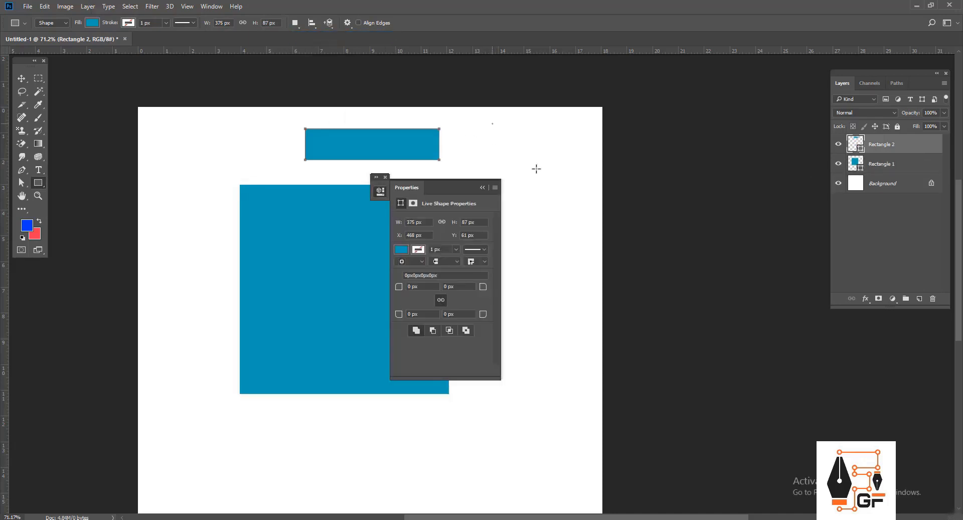
pyautogui.moveTo(491, 123); pyautogui.dragTo(563, 204)
pyautogui.moveTo(551, 274); pyautogui.dragTo(584, 349)
pyautogui.click(482, 187)
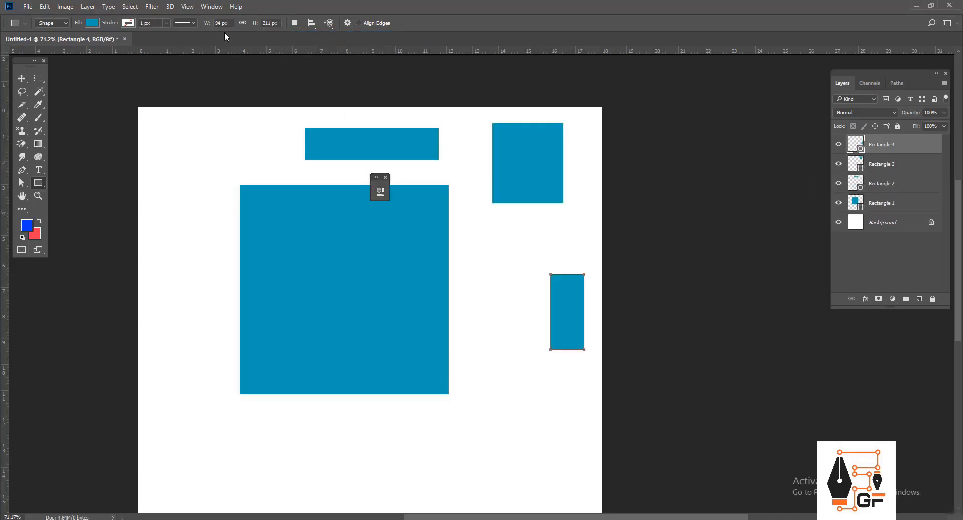
# Combine two rectangles with the Rectangle 1 square, about 71 × 454 px on its right edge and about 206 × 88 px at its lower-right corner
pyautogui.click(294, 24)
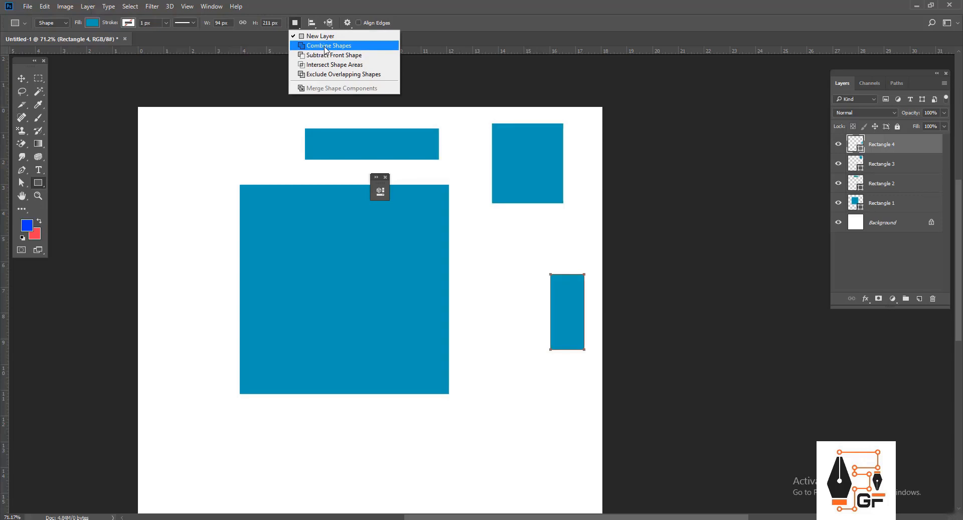
pyautogui.click(895, 203)
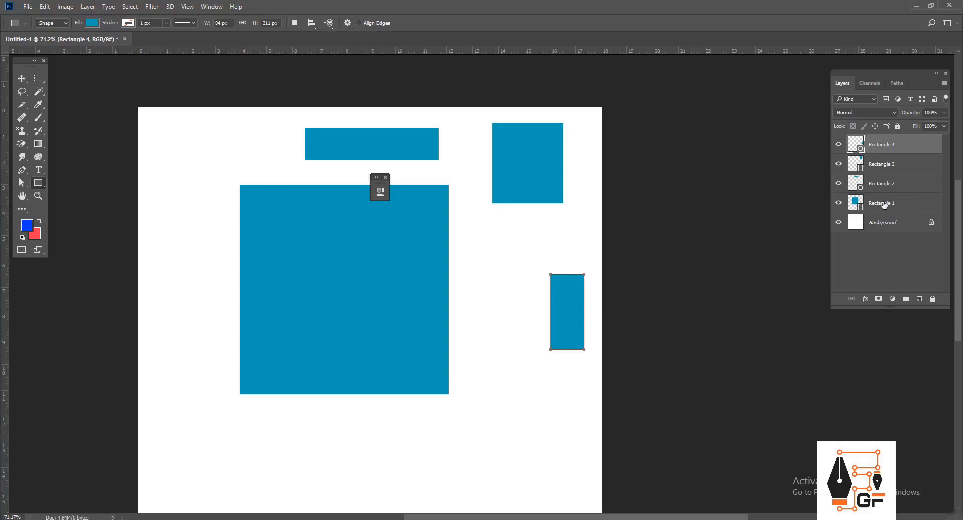
pyautogui.click(895, 204)
pyautogui.click(294, 22)
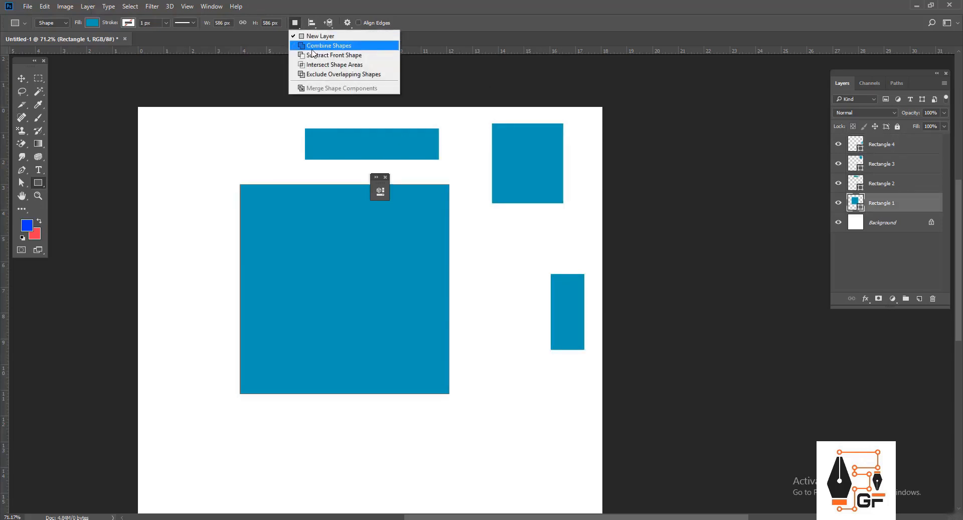
pyautogui.click(314, 43)
pyautogui.moveTo(457, 184); pyautogui.dragTo(432, 344)
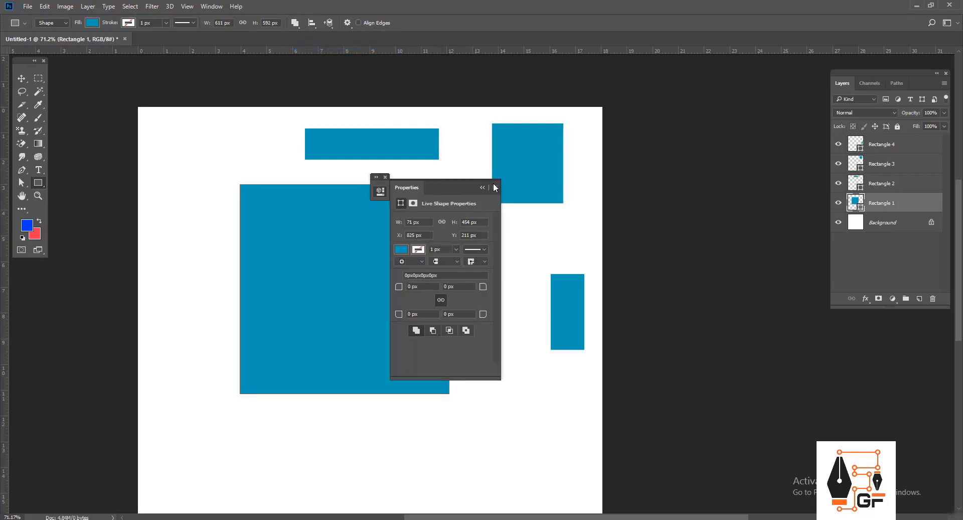
pyautogui.moveTo(476, 385); pyautogui.dragTo(402, 416)
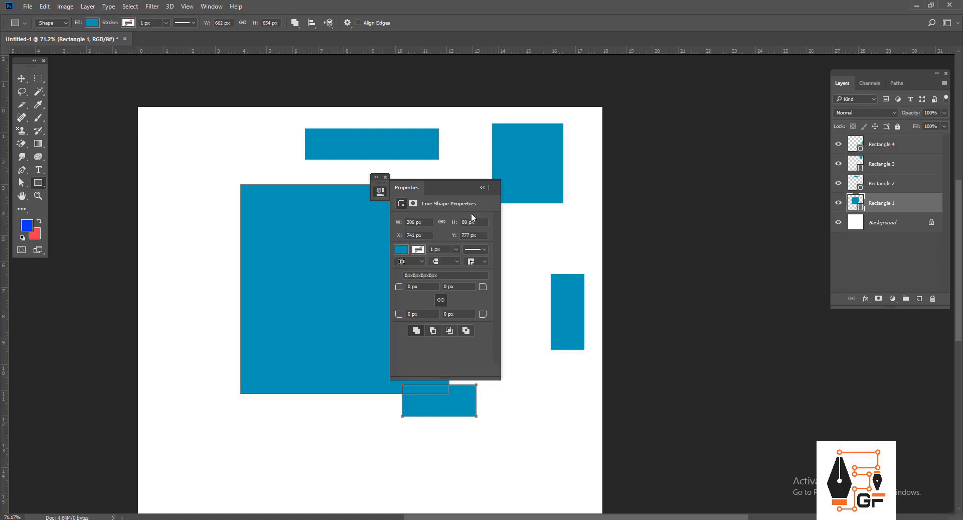
# Move the combined shape slightly down and to the left on the canvas
pyautogui.click(22, 78)
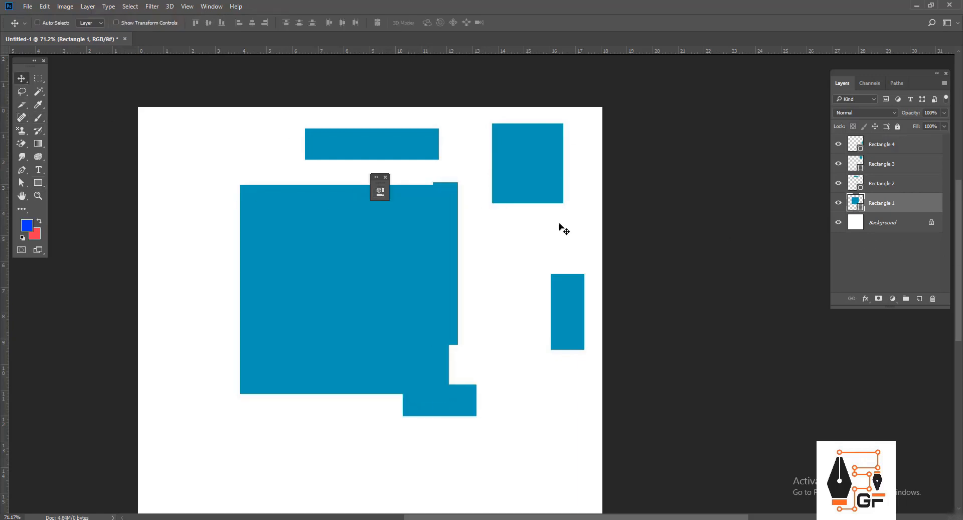
pyautogui.scroll(-3, 339, 273)
pyautogui.hscroll(1, 339, 273)
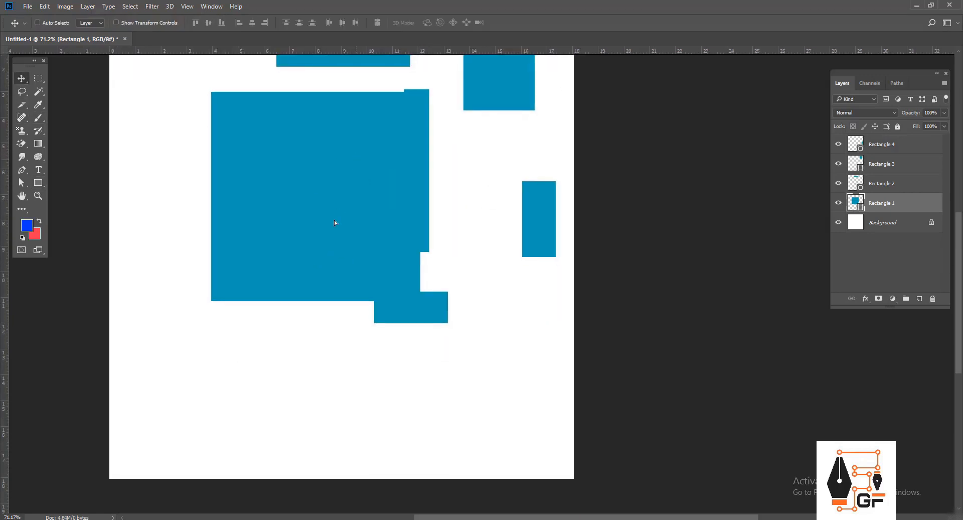
pyautogui.moveTo(334, 219); pyautogui.dragTo(363, 203)
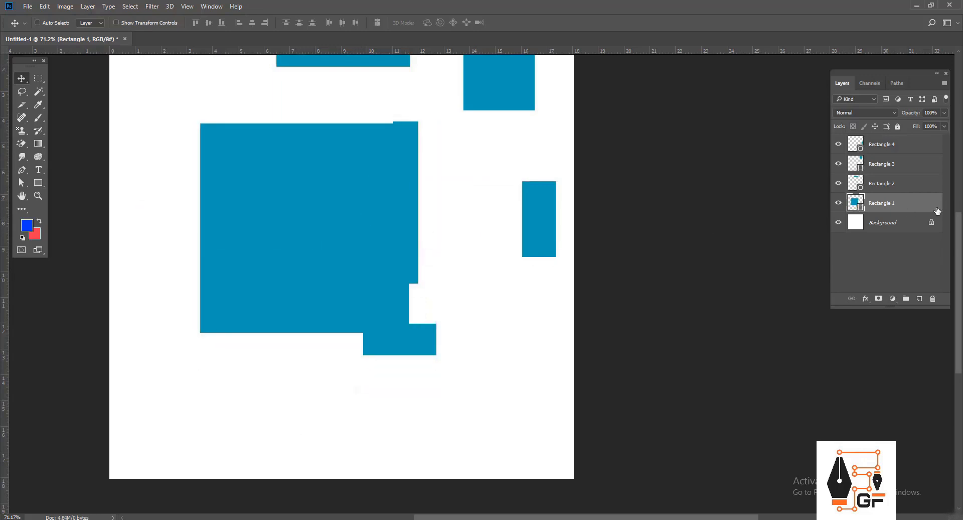
# Try Subtract Front Shape on the small rectangle at the combined shape's lower-right corner
pyautogui.rightClick(37, 184)
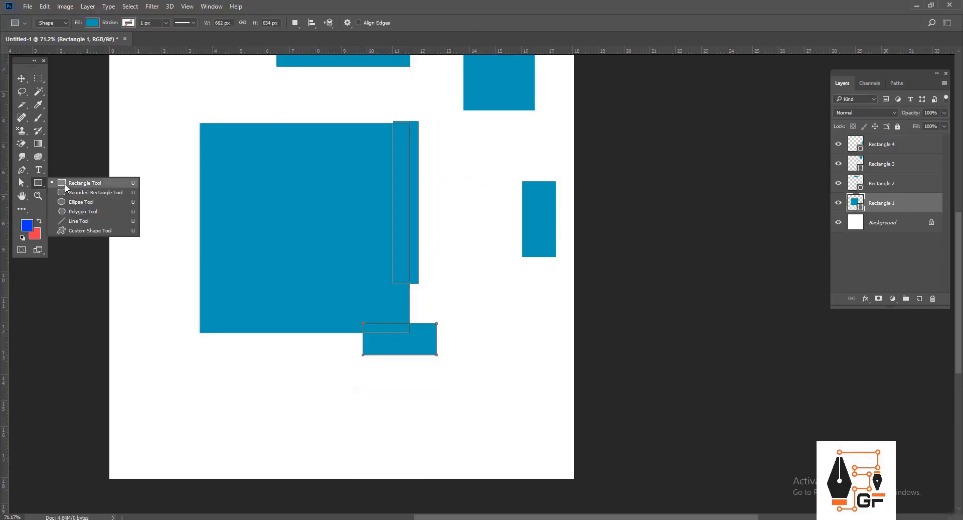
pyautogui.click(64, 184)
pyautogui.click(295, 22)
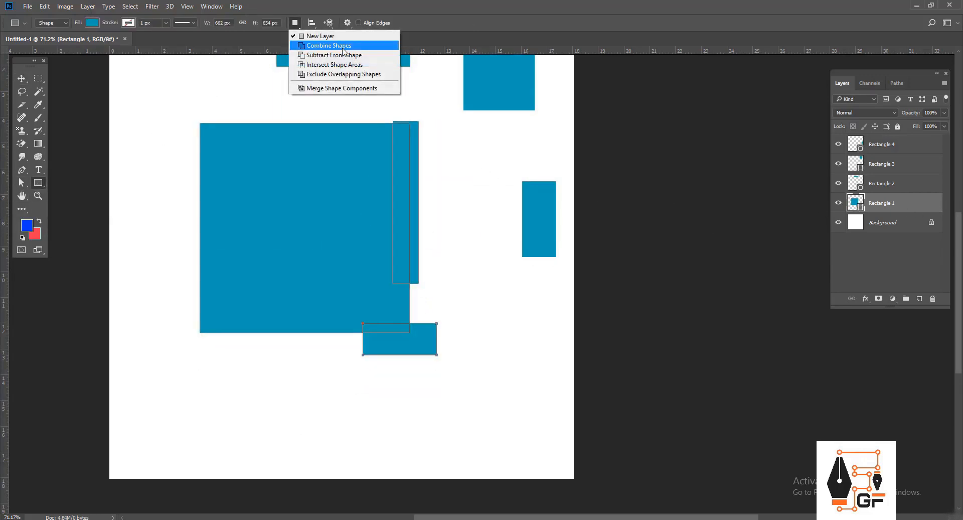
pyautogui.click(299, 25)
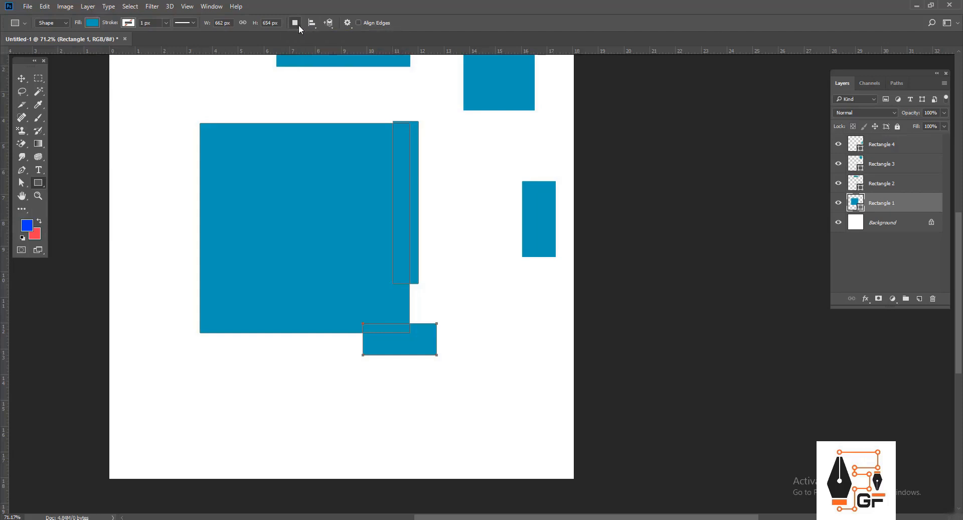
pyautogui.click(299, 25)
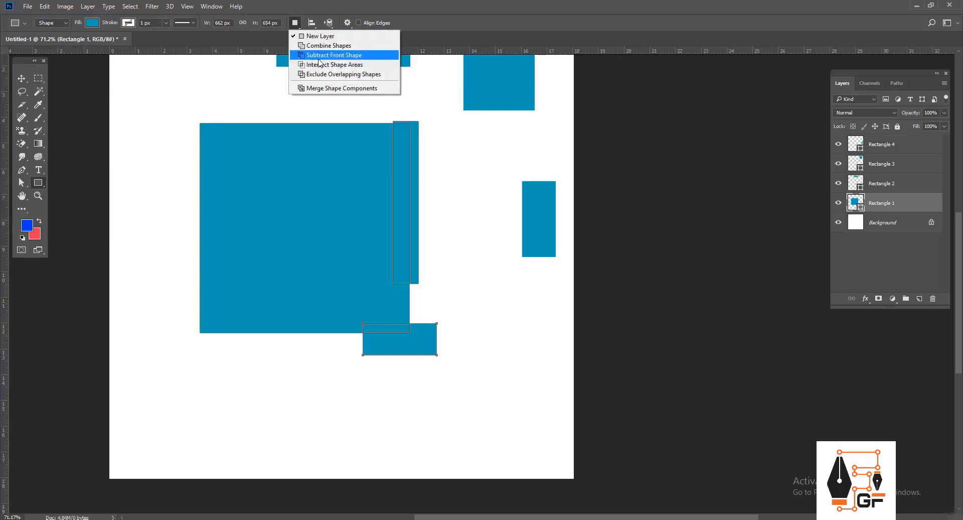
pyautogui.click(319, 58)
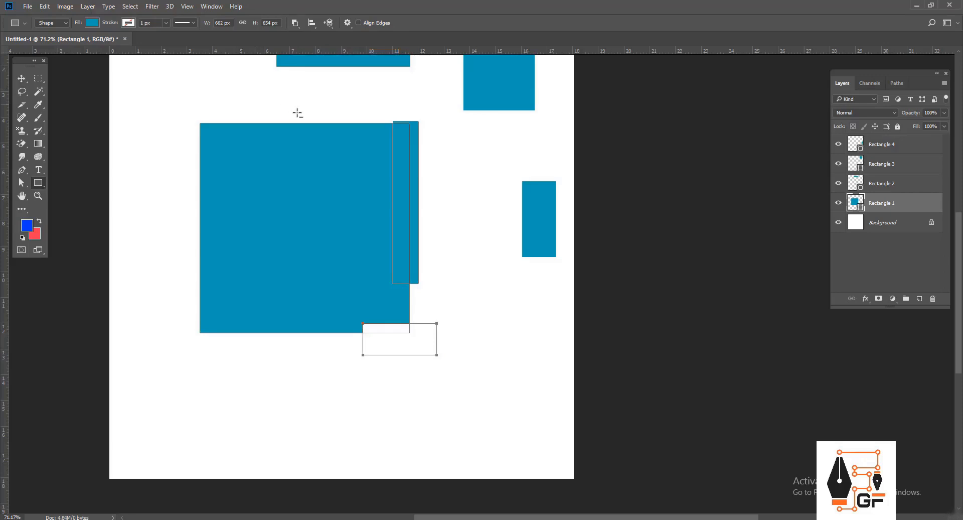
# Undo the subtraction, the move and the combined rectangles to restore the plain square
pyautogui.hotkey('ctrl', 'alt', 'z')
pyautogui.hotkey('ctrl', 'alt', 'z')
pyautogui.hotkey('ctrl', 'alt', 'z')
pyautogui.hotkey('ctrl', 'alt', 'z')
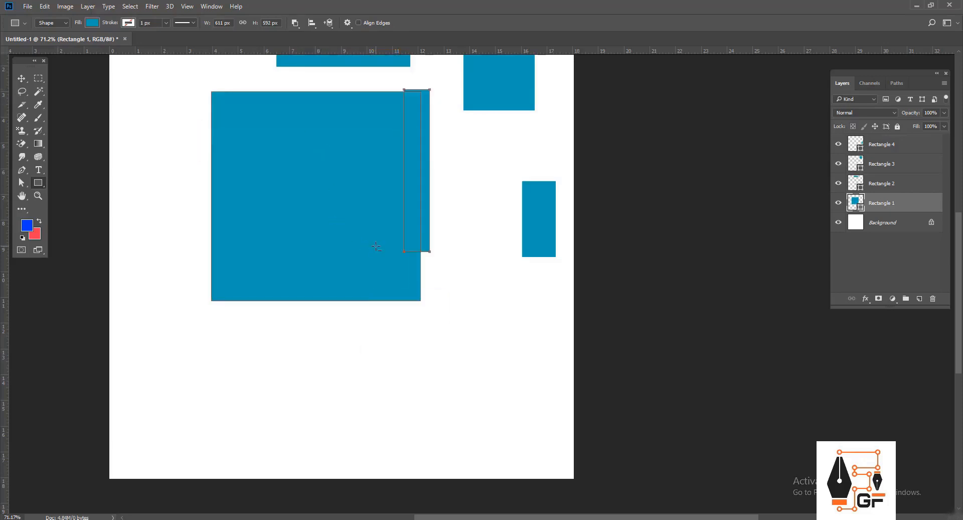
# Try subtracting a rectangle about 545 × 114 px from the square's lower edge with Subtract Front Shape, and undo it
pyautogui.click(296, 26)
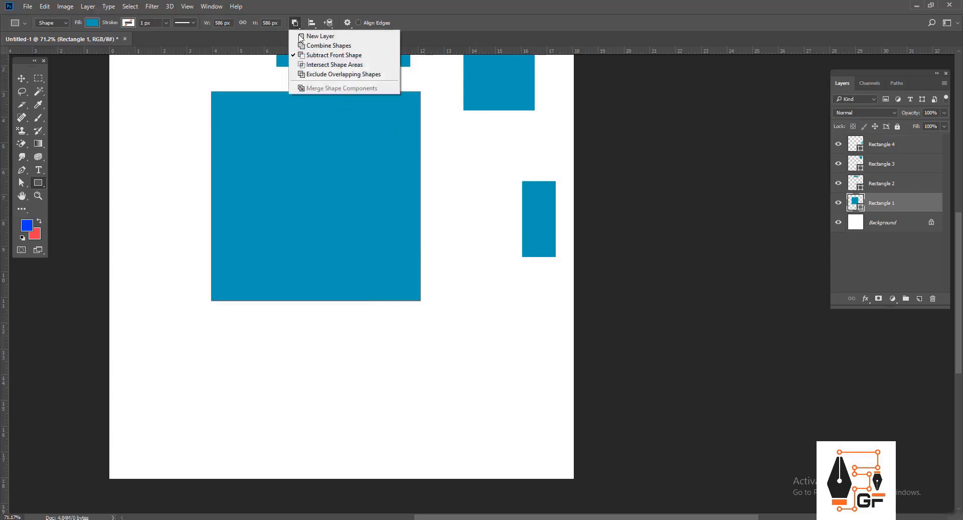
pyautogui.click(331, 56)
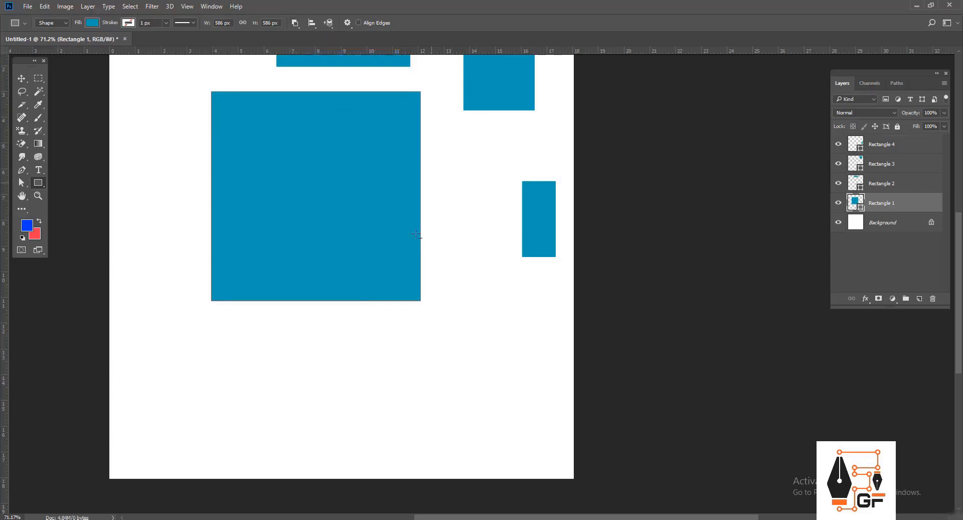
pyautogui.scroll(-2, 436, 283)
pyautogui.moveTo(444, 246); pyautogui.dragTo(251, 286)
pyautogui.scroll(3, 371, 245)
pyautogui.scroll(2, 370, 244)
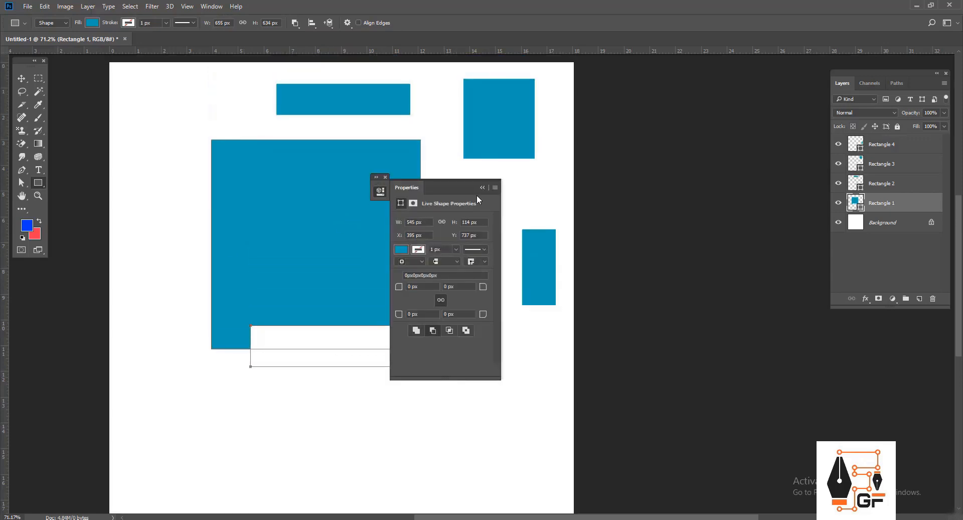
pyautogui.click(380, 191)
pyautogui.hotkey('ctrl', 'z')
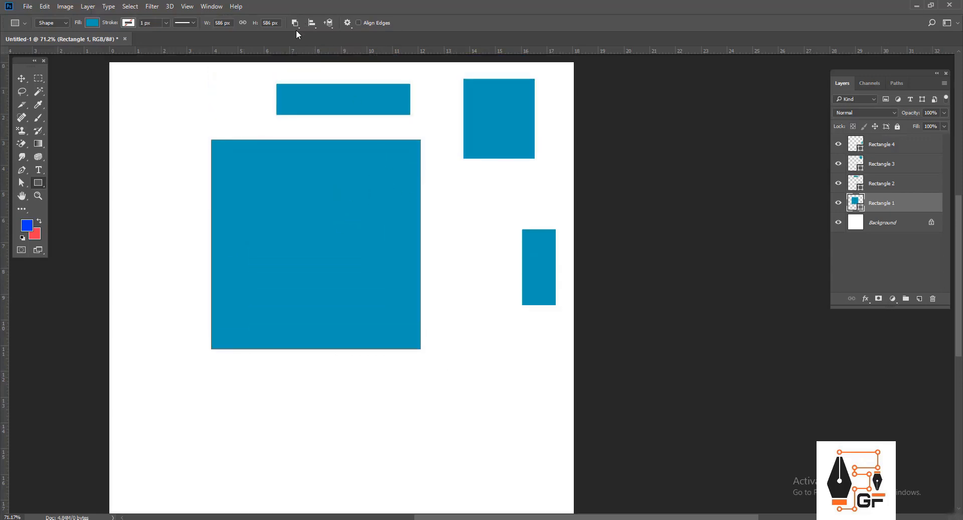
# Intersect the large square with a rectangle about 285 × 350 px drawn inside it, using Intersect Shape Areas
pyautogui.click(295, 22)
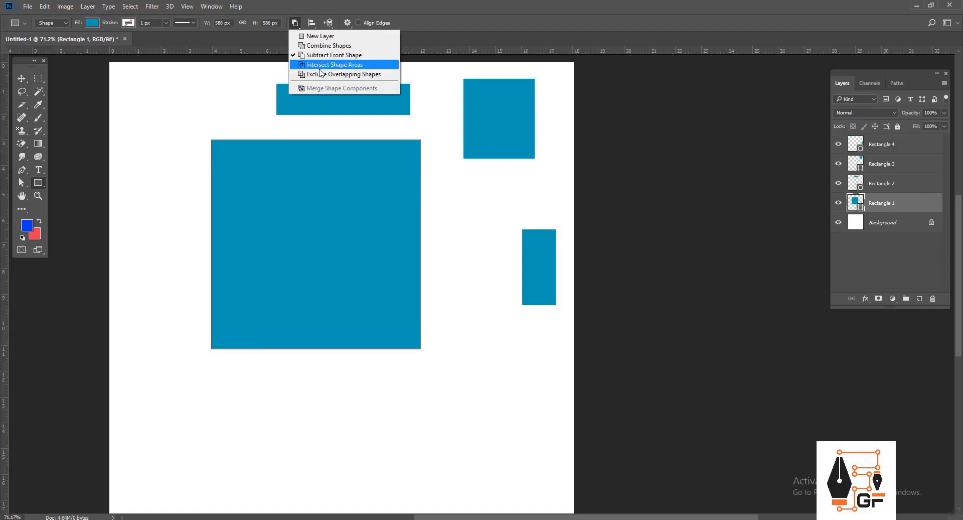
pyautogui.click(322, 65)
pyautogui.moveTo(276, 194); pyautogui.dragTo(377, 319)
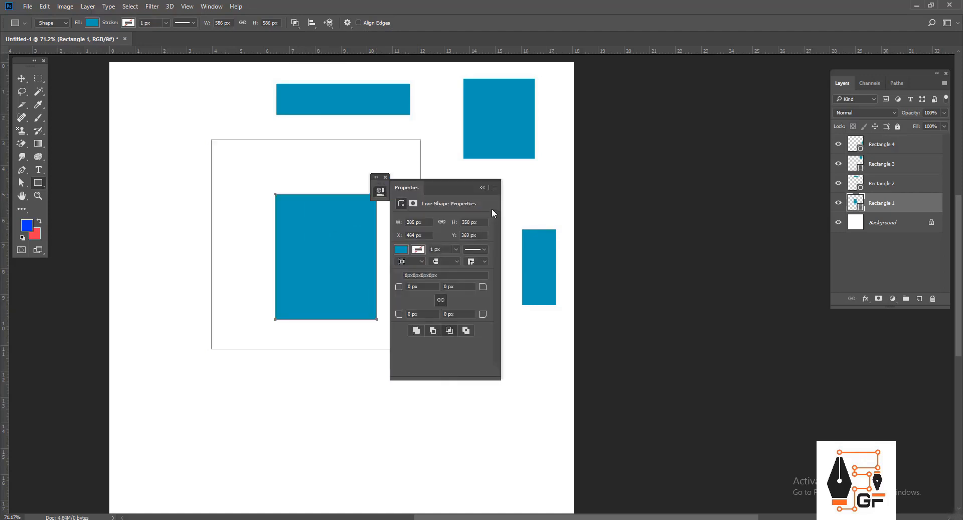
# Undo the intersection and try a rectangle overlapping the large square's upper-left corner with Exclude Overlapping Shapes
pyautogui.click(385, 177)
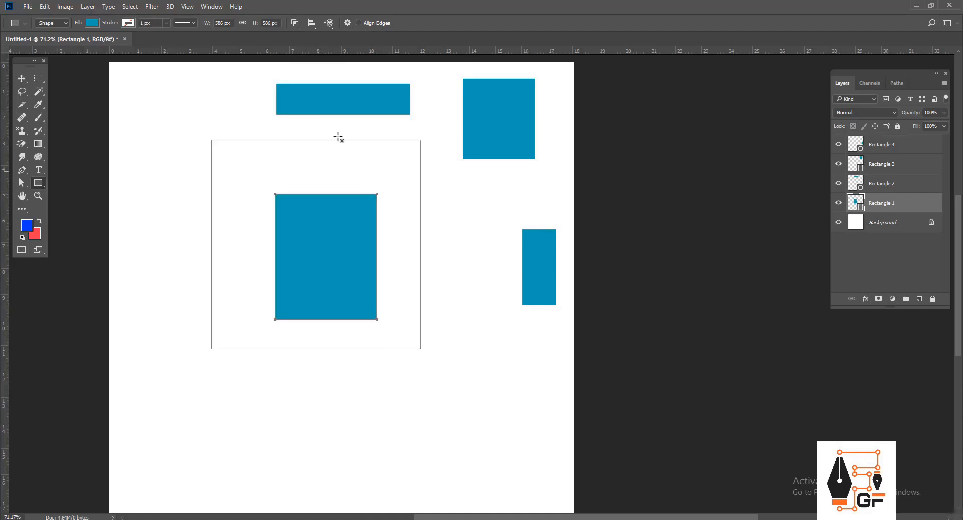
pyautogui.click(297, 25)
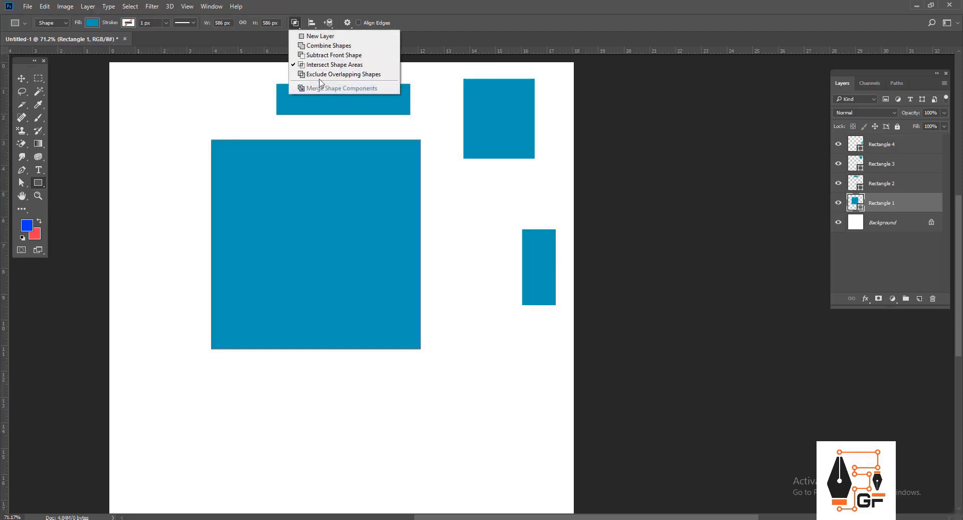
pyautogui.click(353, 76)
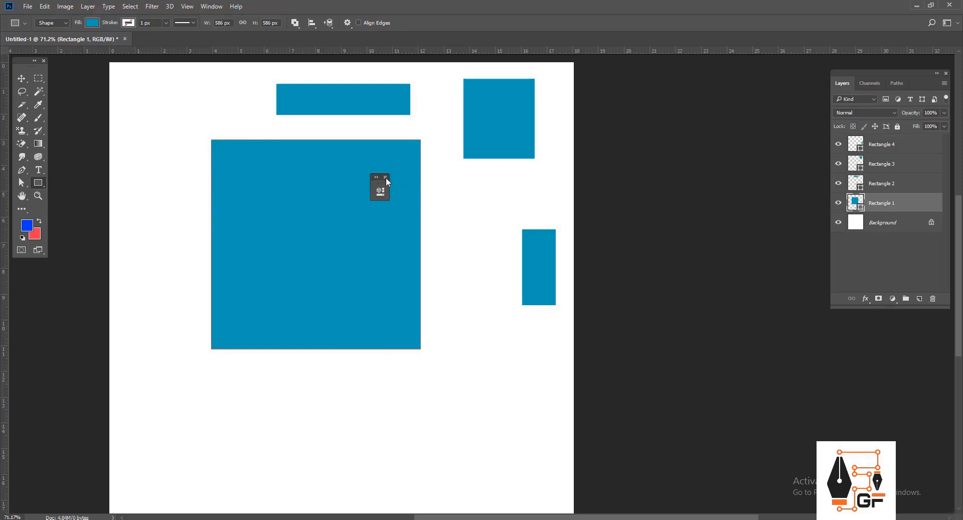
pyautogui.moveTo(191, 130); pyautogui.dragTo(278, 253)
pyautogui.click(484, 188)
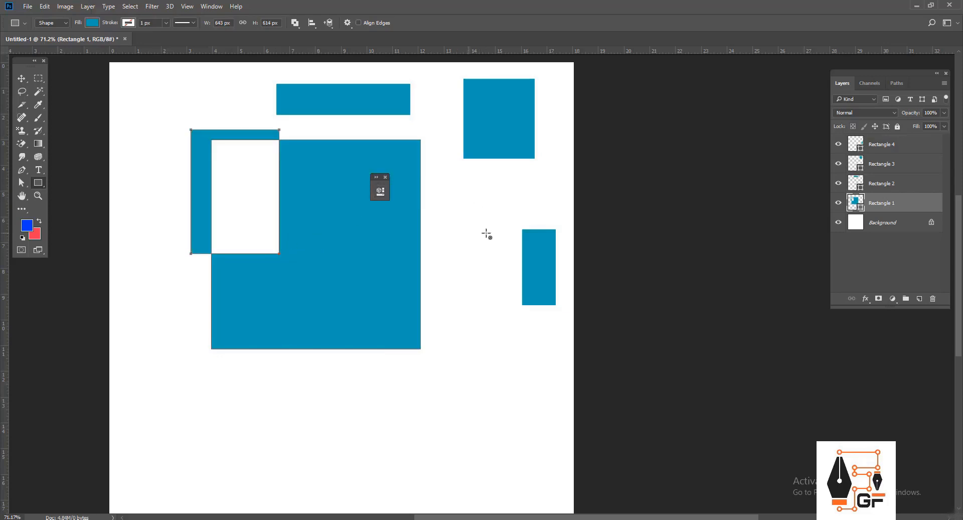
# Undo the overlap exclusion and all drawn rectangles until only the Background layer remains
pyautogui.click(385, 177)
pyautogui.hotkey('ctrl', 'z')
pyautogui.hotkey('ctrl', 'z')
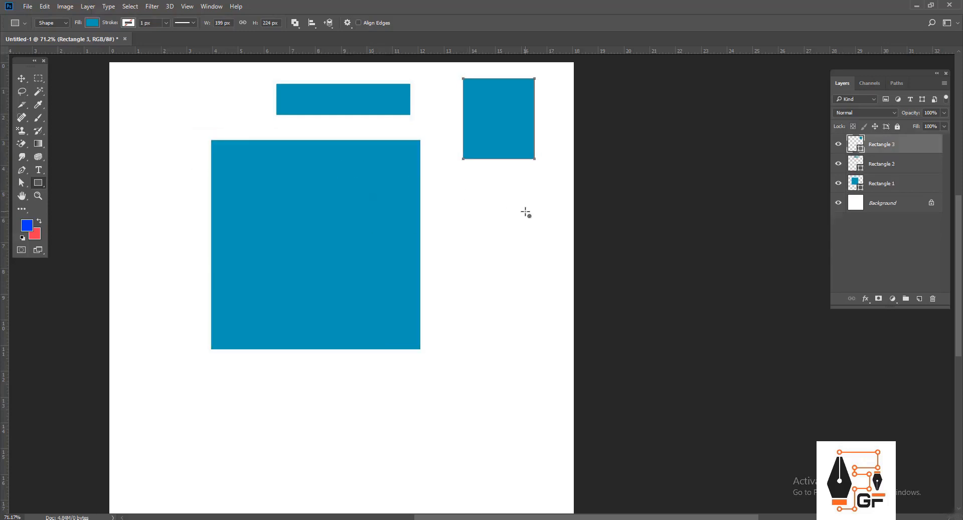
pyautogui.hotkey('ctrl', 'z')
pyautogui.hotkey('ctrl', 'z')
pyautogui.hotkey('ctrl', 'z')
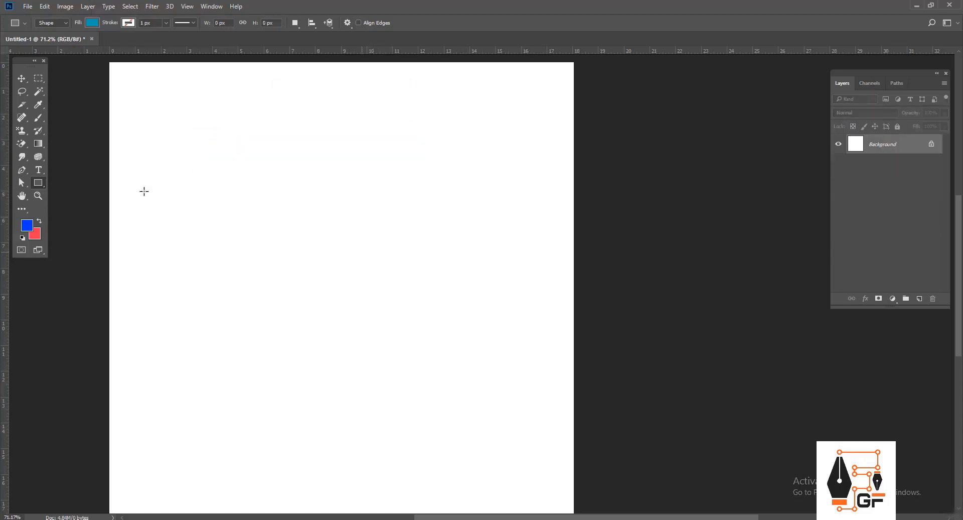
# Draw a rounded rectangle about 887 × 703 px with a 500 px corner radius using the Rounded Rectangle Tool
pyautogui.rightClick(39, 186)
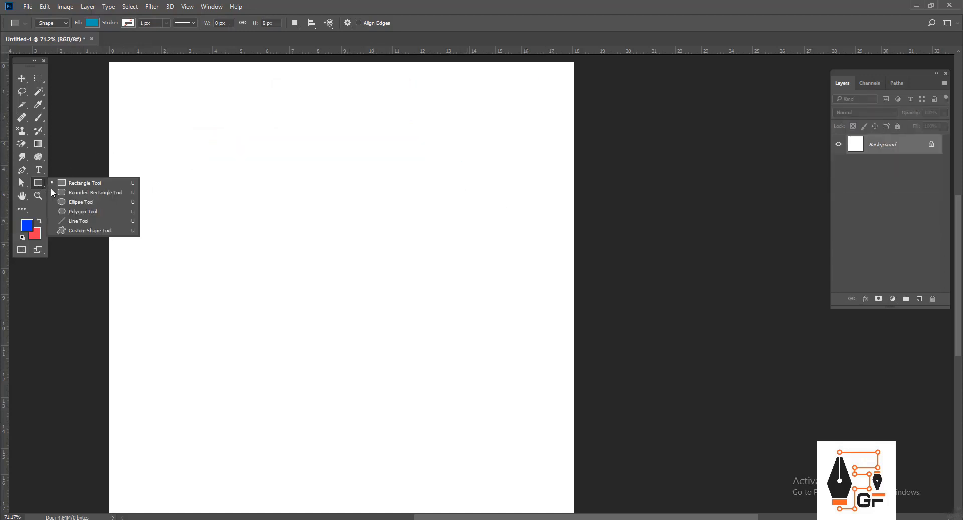
pyautogui.click(94, 193)
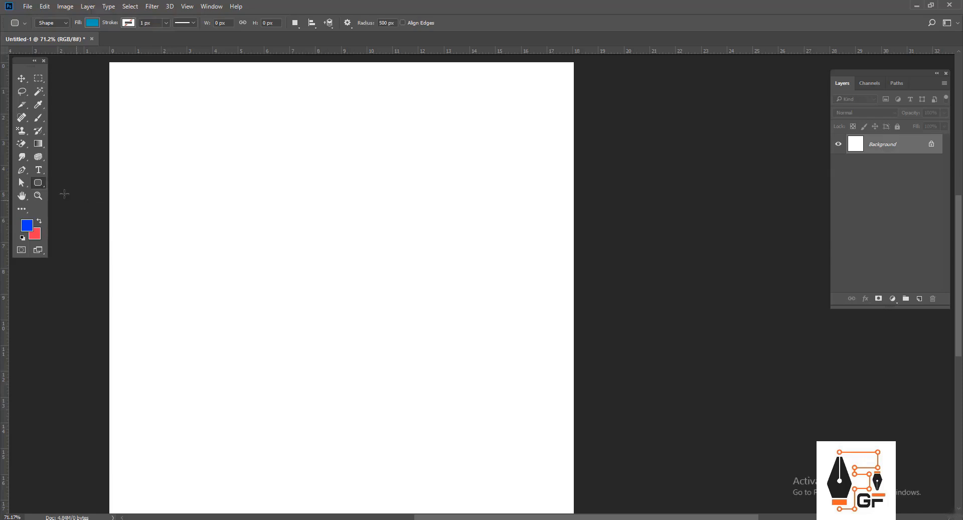
pyautogui.rightClick(42, 185)
pyautogui.click(100, 193)
pyautogui.moveTo(209, 168); pyautogui.dragTo(525, 419)
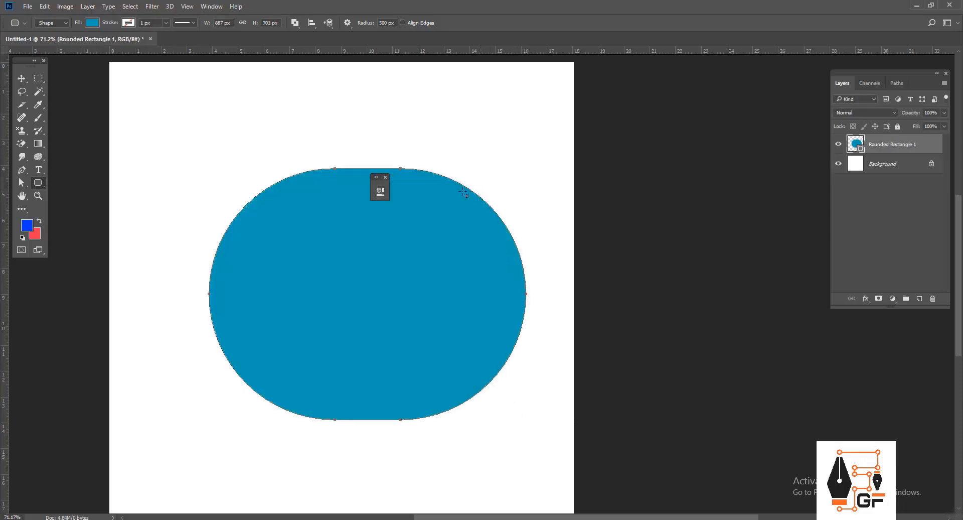
pyautogui.click(385, 178)
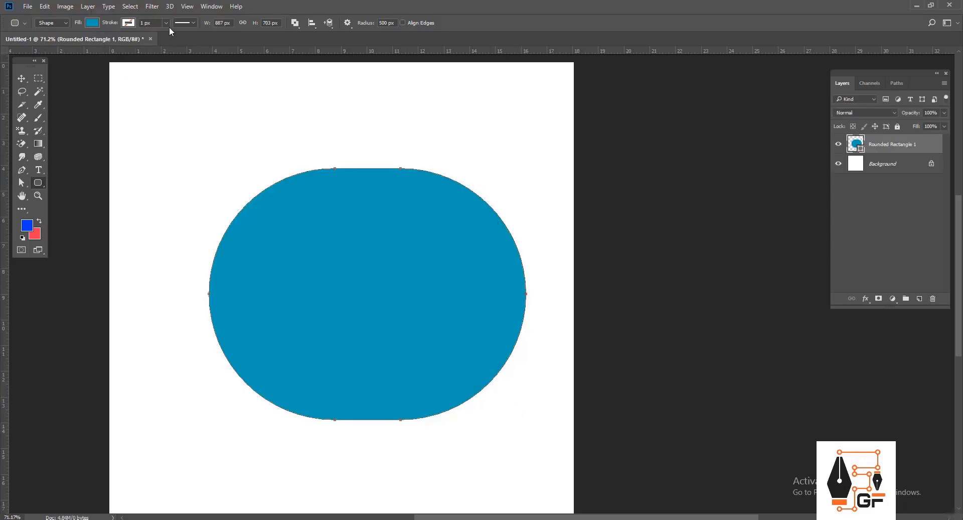
# Delete the large rounded rectangle with the Move Tool active
pyautogui.click(295, 24)
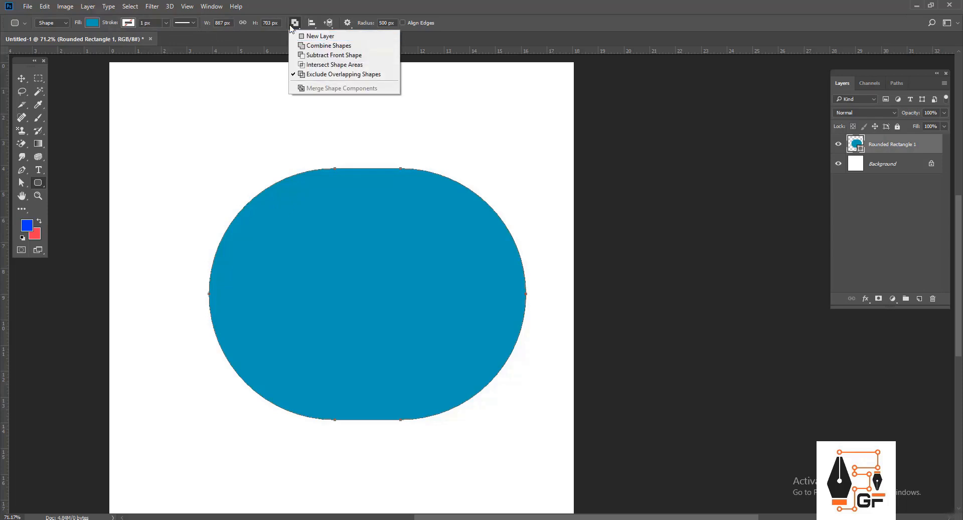
pyautogui.click(296, 26)
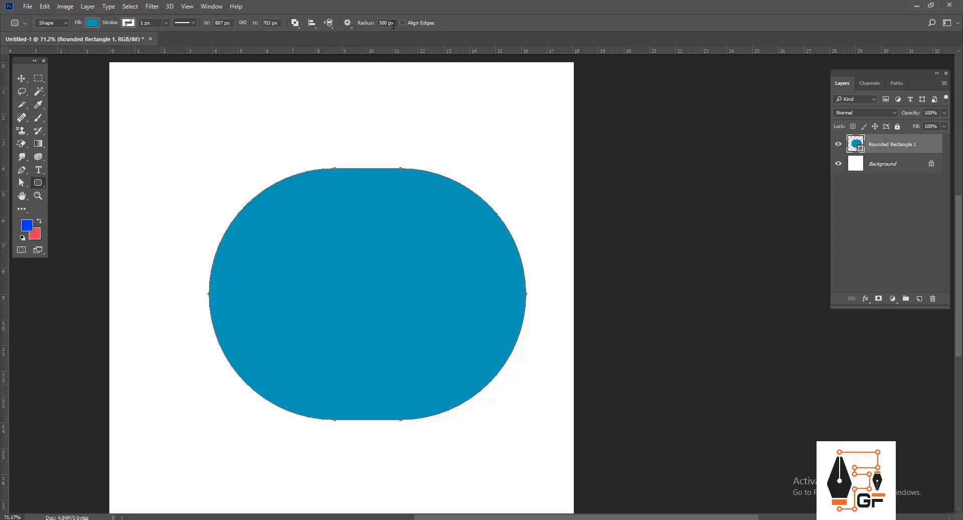
pyautogui.moveTo(388, 21); pyautogui.dragTo(377, 21)
pyautogui.moveTo(396, 24); pyautogui.dragTo(379, 23)
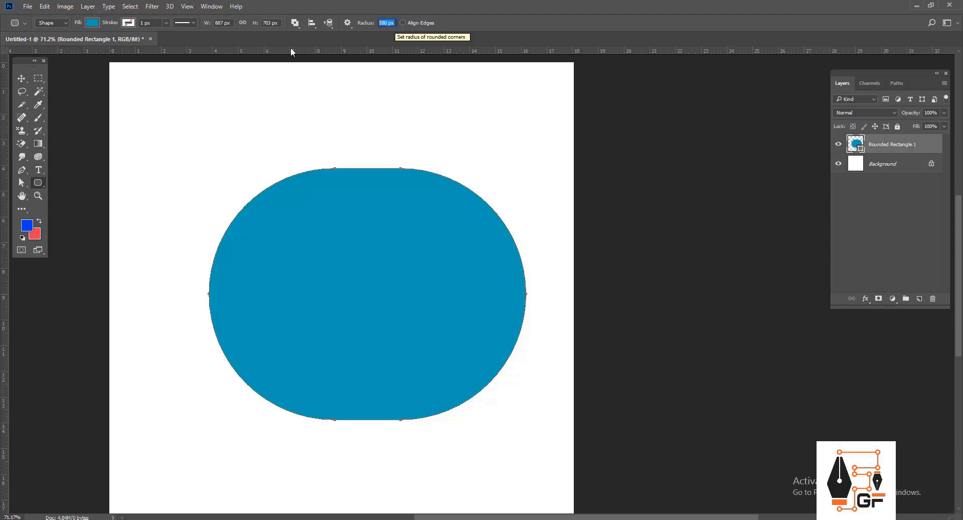
pyautogui.click(21, 78)
pyautogui.press('Delete')
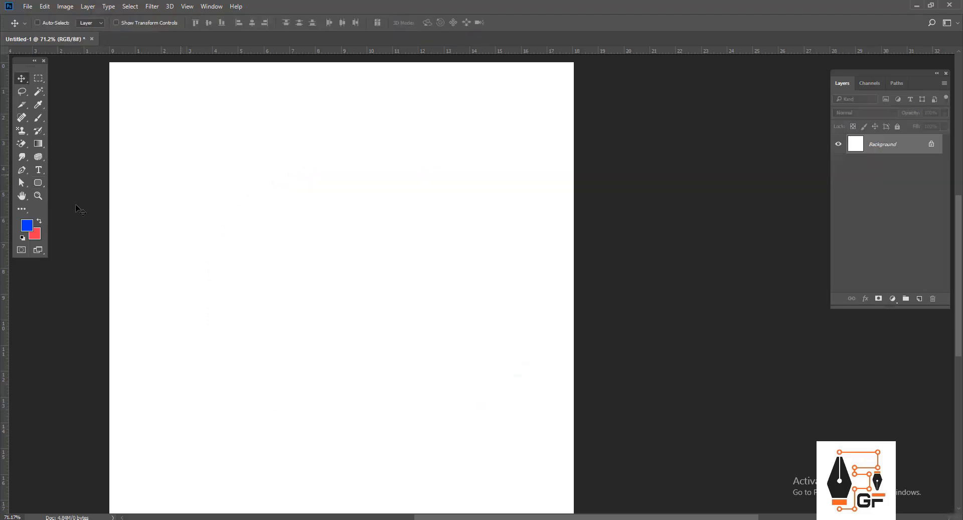
# Set the Rounded Rectangle Tool's corner radius to 10 px and draw a shape about 779 × 517 px on the upper canvas
pyautogui.click(38, 182)
pyautogui.click(75, 192)
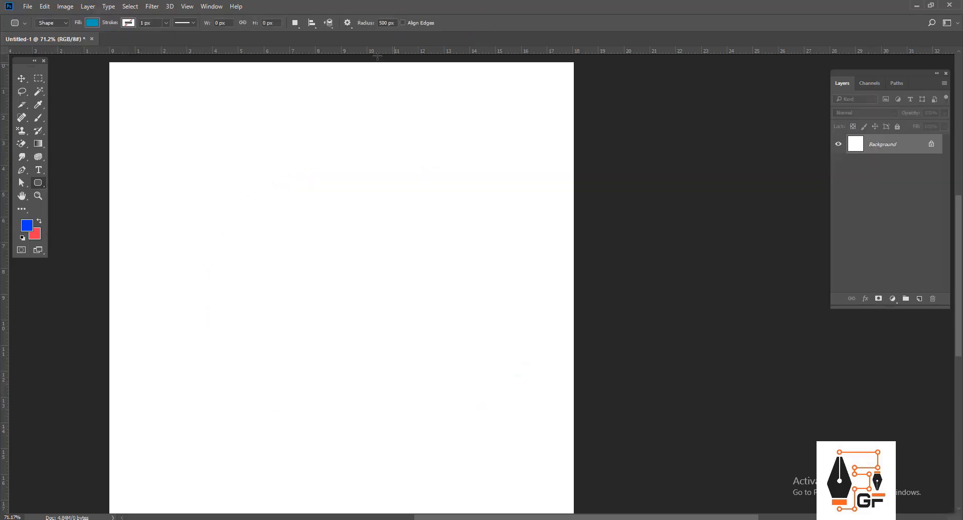
pyautogui.rightClick(42, 189)
pyautogui.click(75, 192)
pyautogui.moveTo(395, 23); pyautogui.dragTo(346, 25)
pyautogui.write('10')
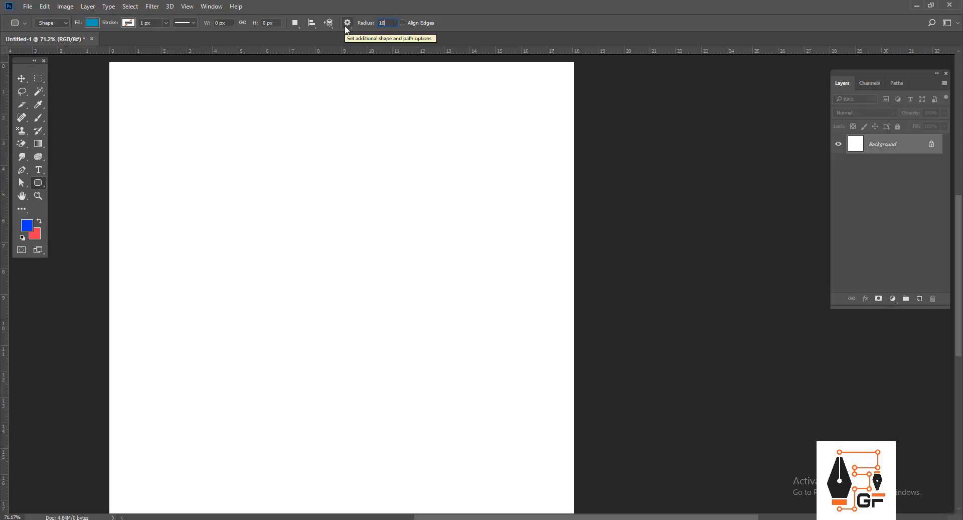
pyautogui.press('Return')
pyautogui.moveTo(205, 128); pyautogui.dragTo(482, 312)
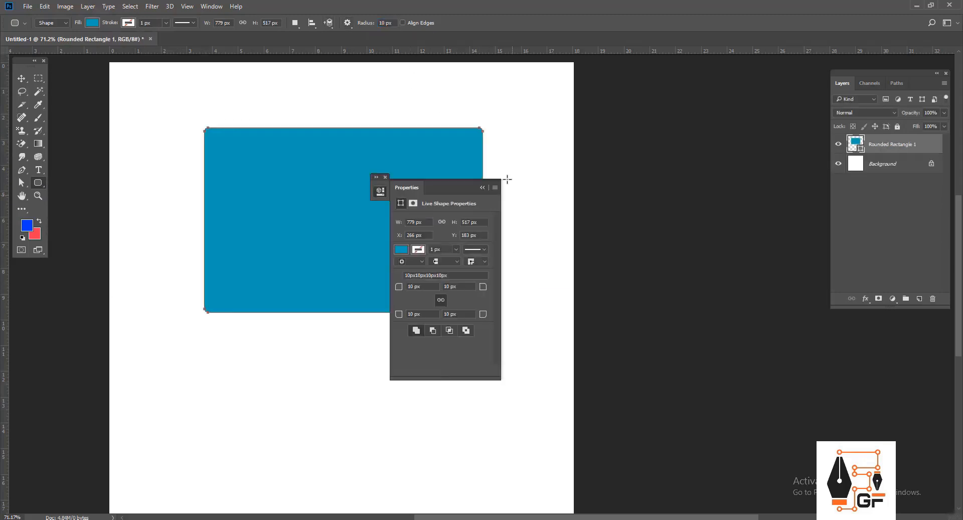
# Close the Properties panel and examine the rounded rectangle's upper-right corner at close range
pyautogui.scroll(10, 483, 135)
pyautogui.moveTo(486, 116); pyautogui.dragTo(459, 210)
pyautogui.click(482, 187)
pyautogui.click(385, 177)
pyautogui.scroll(4, 413, 183)
pyautogui.scroll(-6, 484, 189)
pyautogui.scroll(3, 458, 210)
# Set the corner radius to 50 px and draw a second rounded rectangle about 730 × 306 px below the first
pyautogui.click(370, 24)
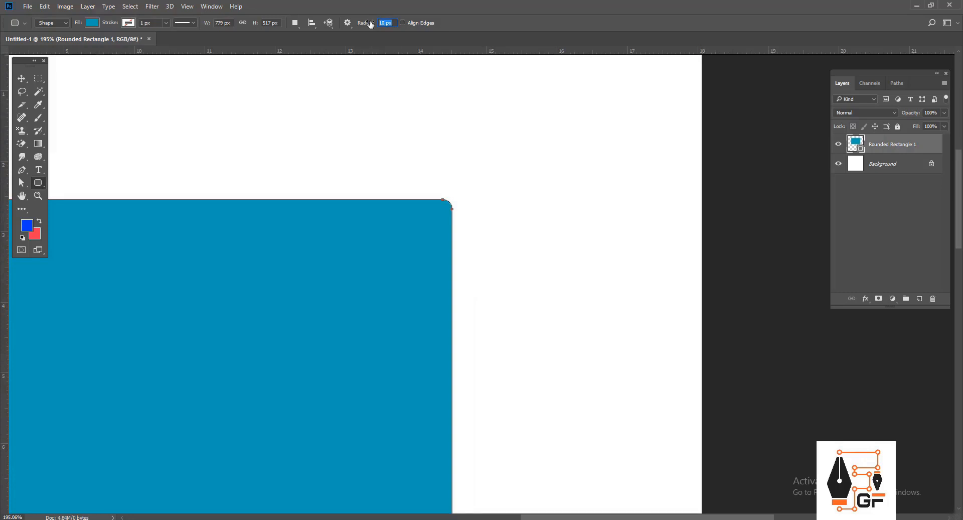
pyautogui.write('45')
pyautogui.press('Return')
pyautogui.write('5')
pyautogui.scroll(-5, 393, 118)
pyautogui.scroll(-6, 399, 178)
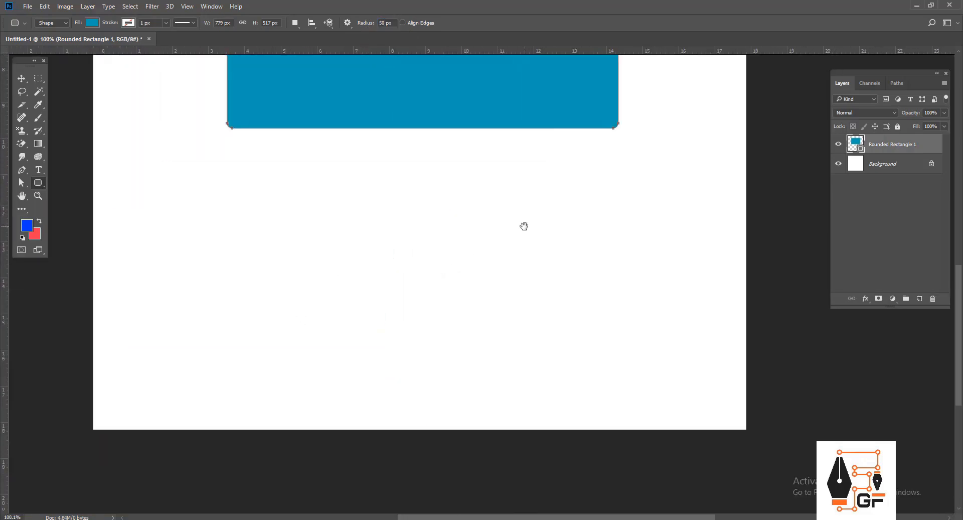
pyautogui.moveTo(209, 196); pyautogui.dragTo(576, 349)
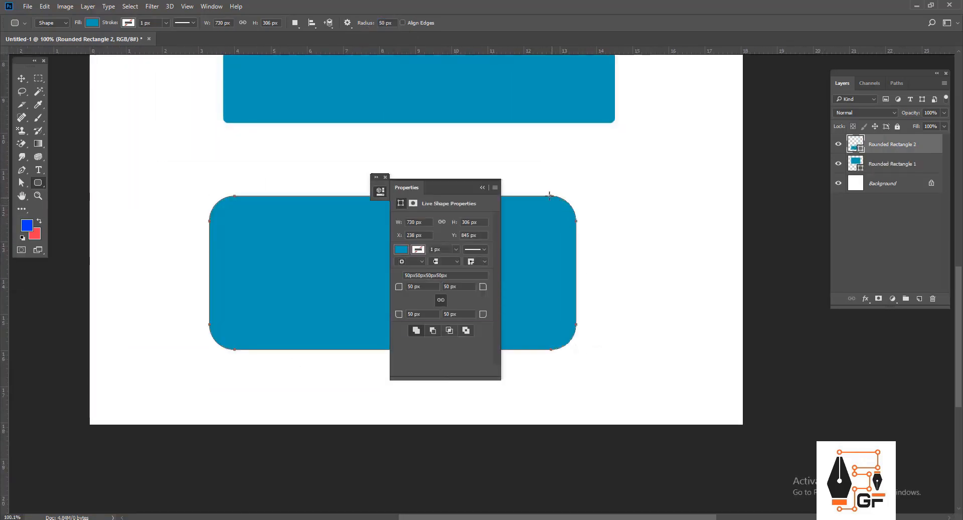
pyautogui.click(482, 187)
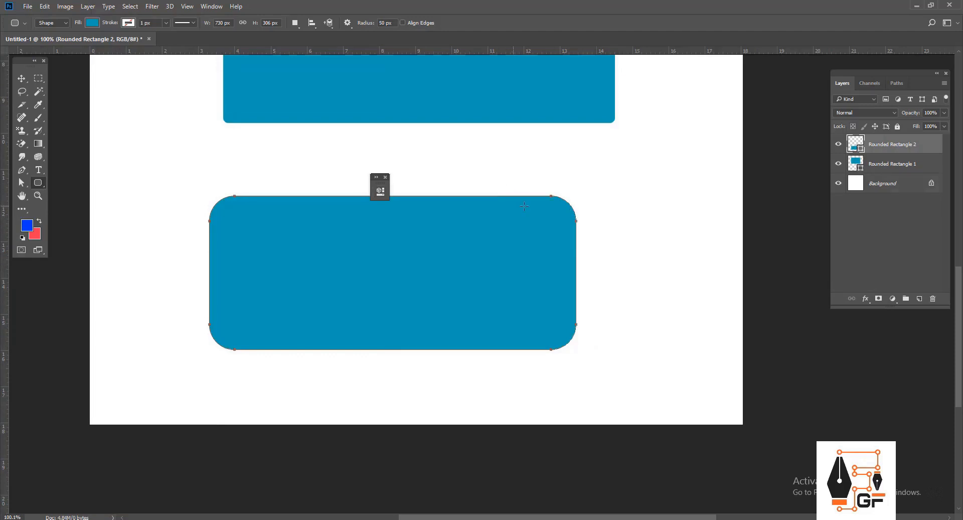
# Delete both rounded rectangles and switch to the Ellipse Tool
pyautogui.press('Delete')
pyautogui.press('Delete')
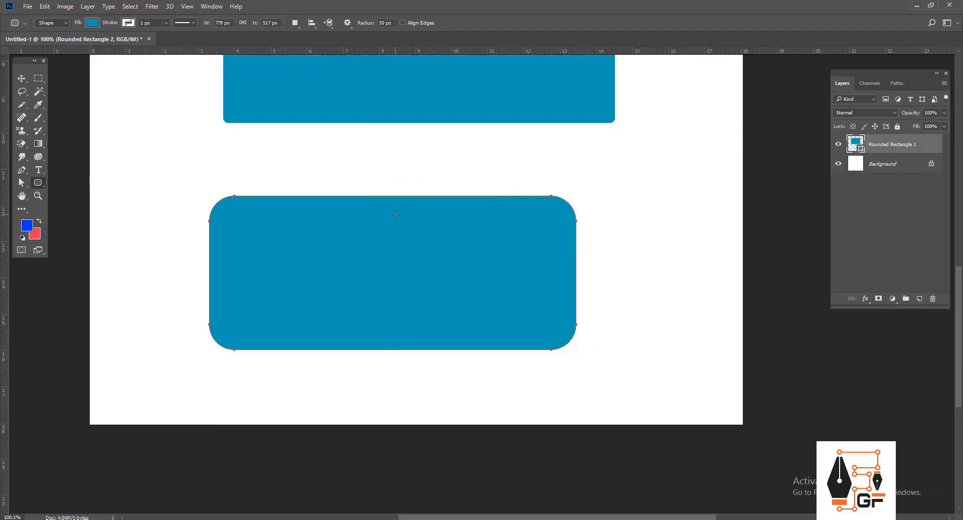
pyautogui.rightClick(38, 183)
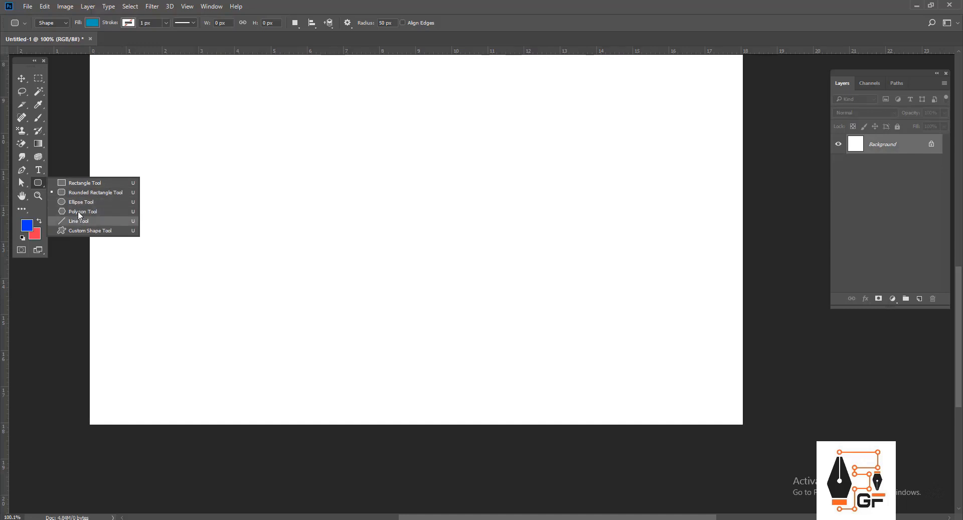
pyautogui.click(82, 202)
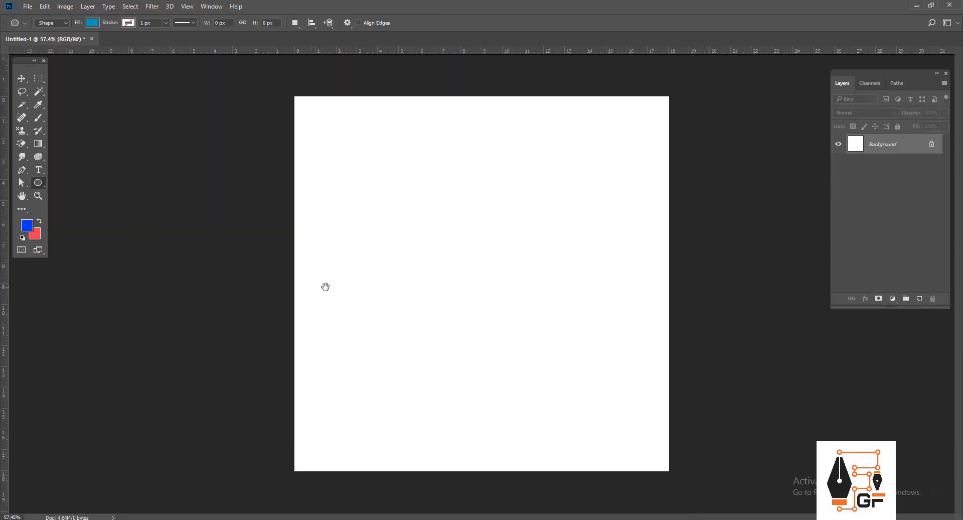
# Try drawing a circle about 604 px in diameter on the canvas, and undo it
pyautogui.moveTo(410, 269); pyautogui.dragTo(355, 296)
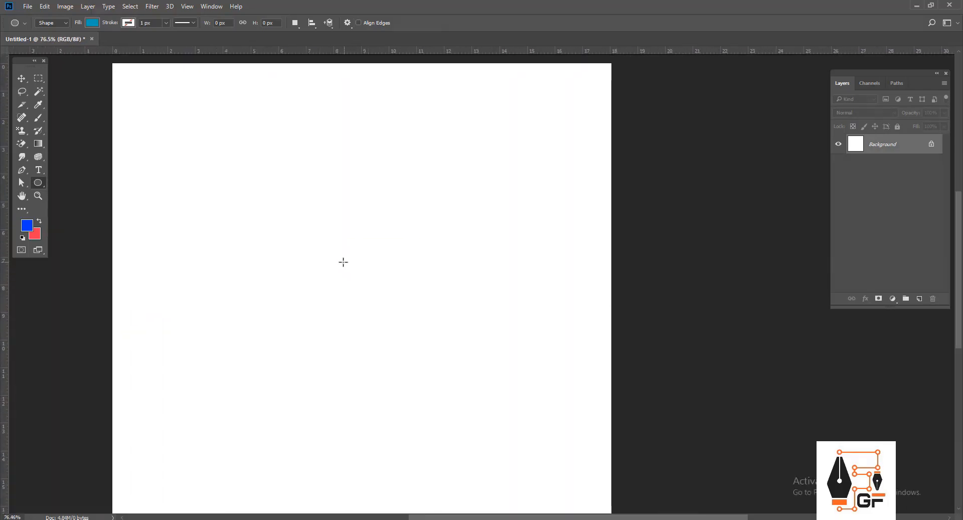
pyautogui.moveTo(333, 255); pyautogui.dragTo(352, 286)
pyautogui.moveTo(526, 380)
pyautogui.mouseDown()
pyautogui.moveTo(475, 348)
pyautogui.moveTo(522, 363)
pyautogui.mouseUp()
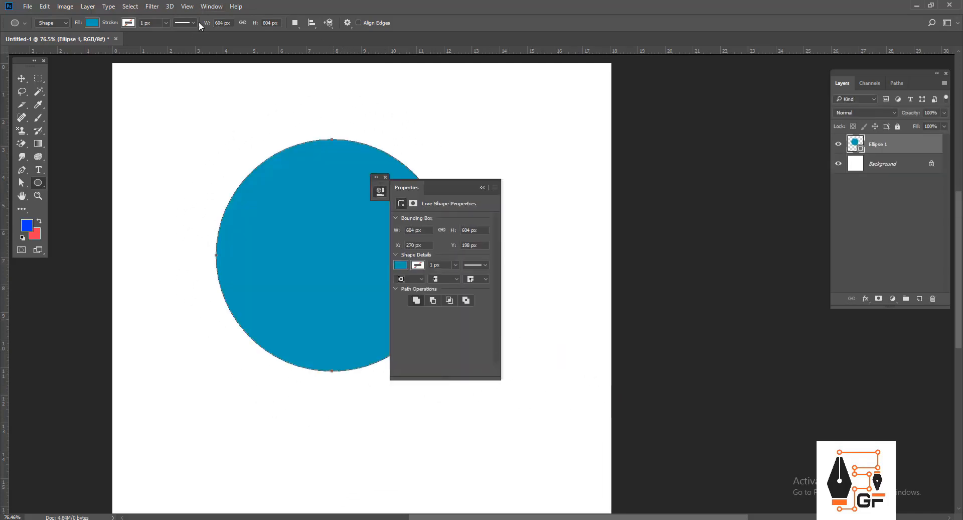
pyautogui.click(482, 187)
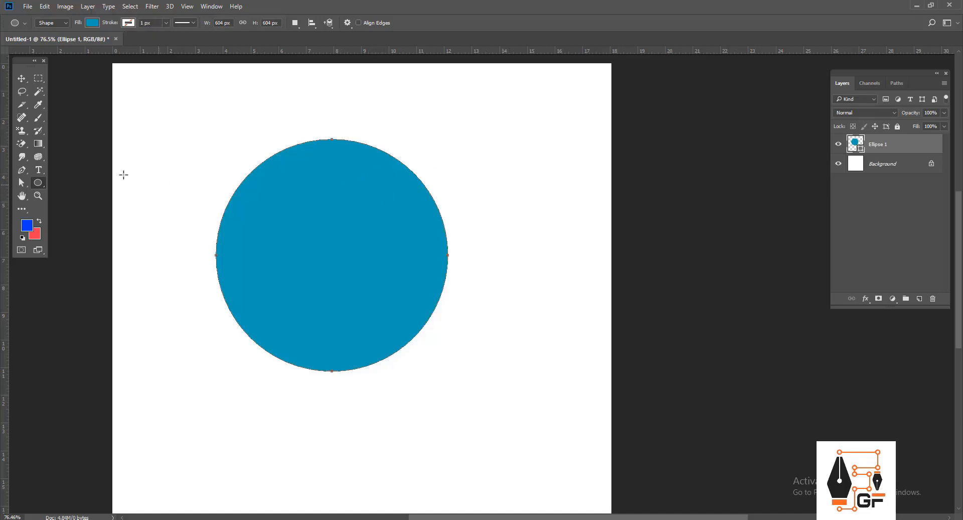
pyautogui.hotkey('ctrl', 'z')
# Try drawing a six-sided shape about 232 px wide with the Polygon Tool, and undo it
pyautogui.rightClick(38, 182)
pyautogui.click(81, 216)
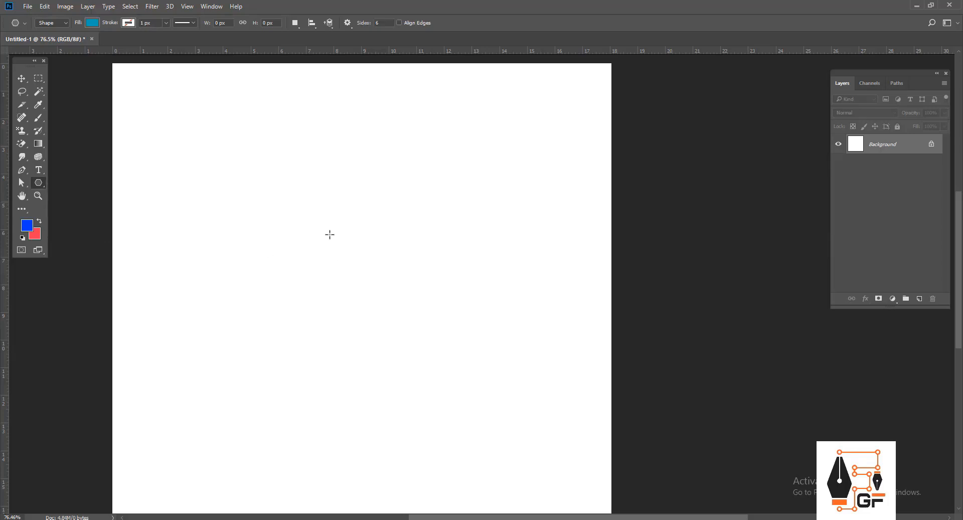
pyautogui.moveTo(329, 234); pyautogui.dragTo(390, 270)
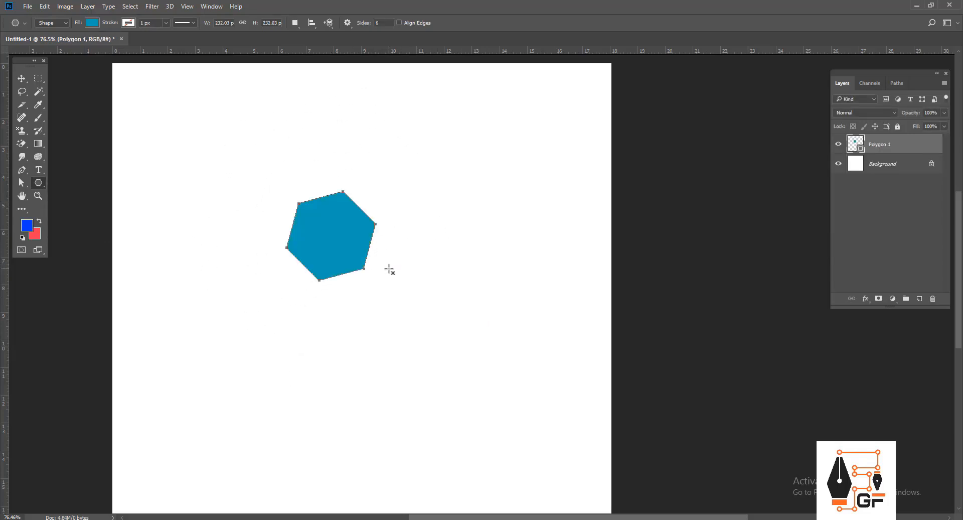
pyautogui.hotkey('ctrl', 'z')
pyautogui.click(350, 219)
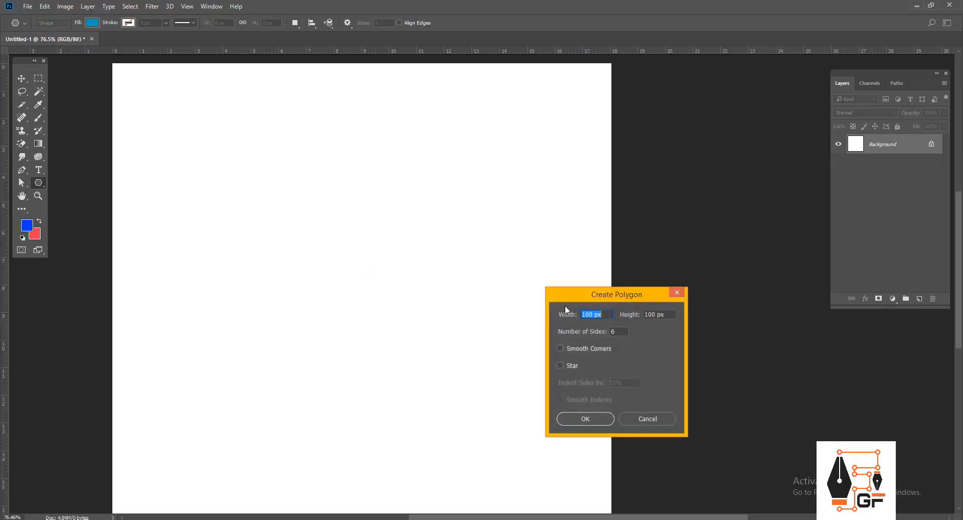
pyautogui.press('Escape')
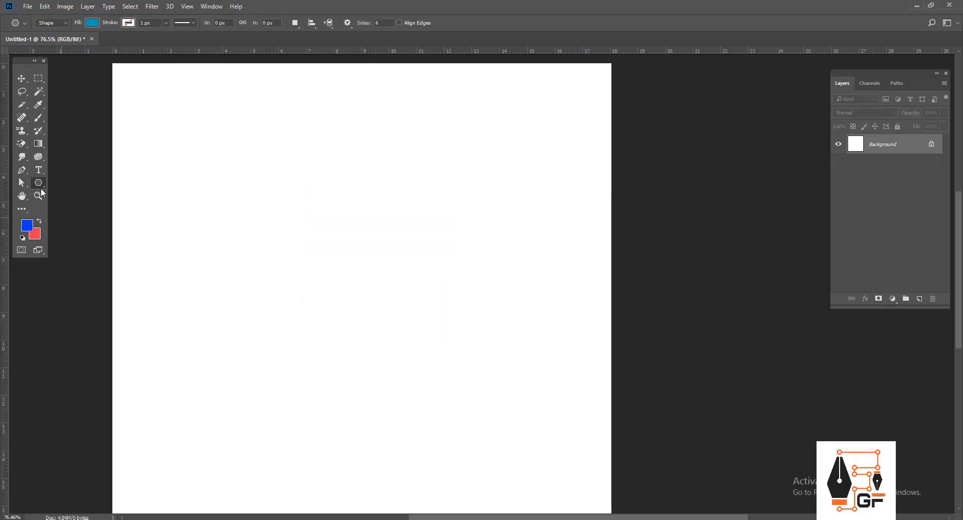
# Create a 20-sided polygon of 100 × 100 px near the canvas centre through the Create Polygon dialog
pyautogui.rightClick(38, 183)
pyautogui.click(74, 216)
pyautogui.click(337, 210)
pyautogui.moveTo(358, 197); pyautogui.dragTo(283, 166)
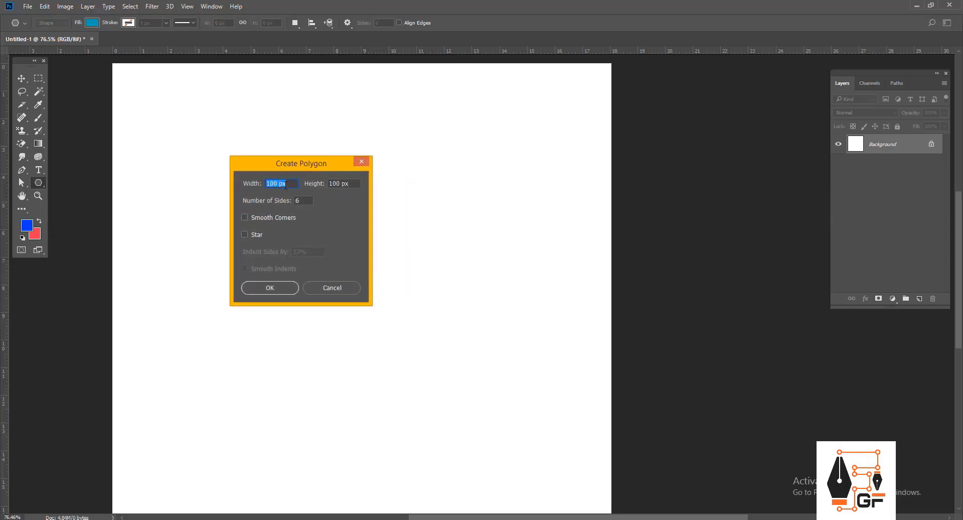
pyautogui.click(353, 183)
pyautogui.press('Tab')
pyautogui.write('0')
pyautogui.click(270, 287)
pyautogui.click(373, 276)
pyautogui.press('Escape')
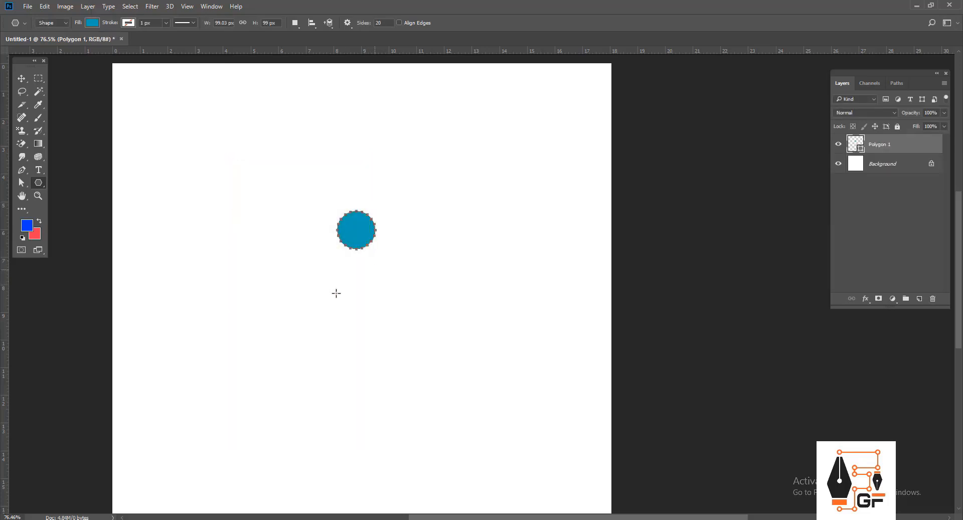
# Draw a larger 20-sided polygon about 281 px wide below the small one, and switch to the Move Tool
pyautogui.moveTo(311, 323); pyautogui.dragTo(347, 363)
pyautogui.scroll(2, 321, 279)
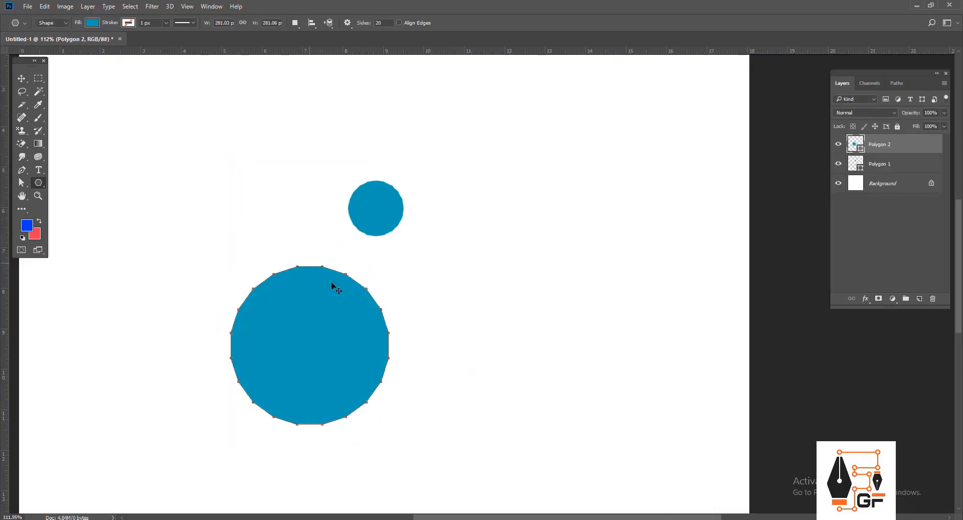
pyautogui.press('v')
pyautogui.scroll(2, 344, 282)
pyautogui.scroll(-2, 376, 321)
pyautogui.scroll(-2, 408, 297)
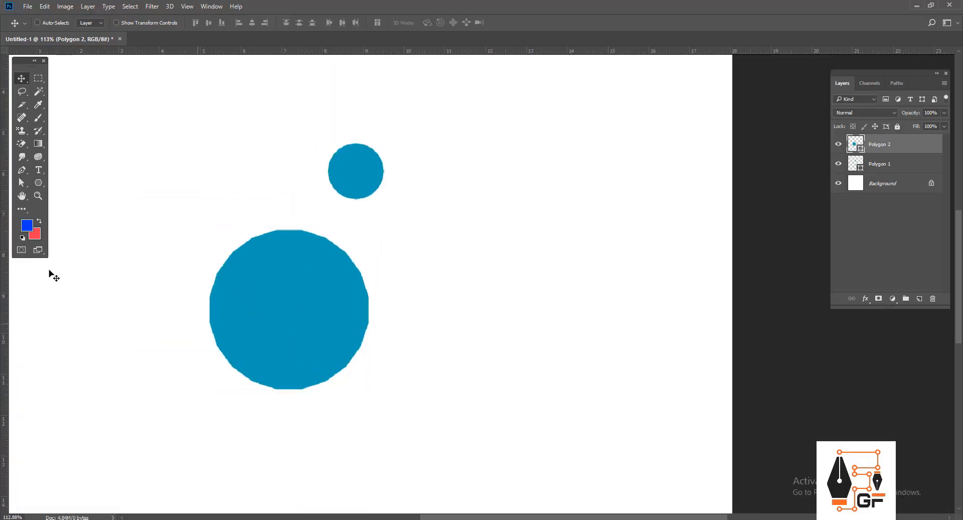
# Set the Polygon Tool to 10 sides by creating a polygon through the Create Polygon dialog, and undo that polygon
pyautogui.click(40, 180)
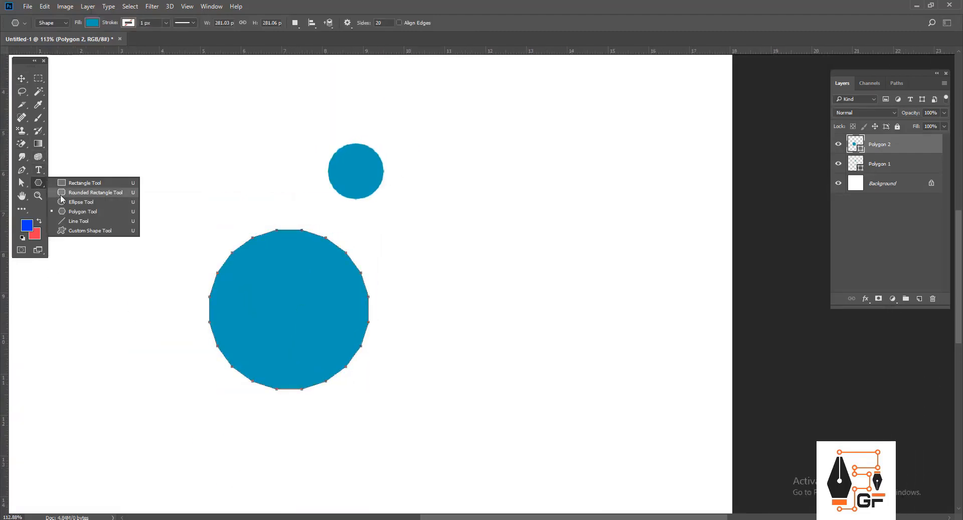
pyautogui.click(80, 215)
pyautogui.click(560, 257)
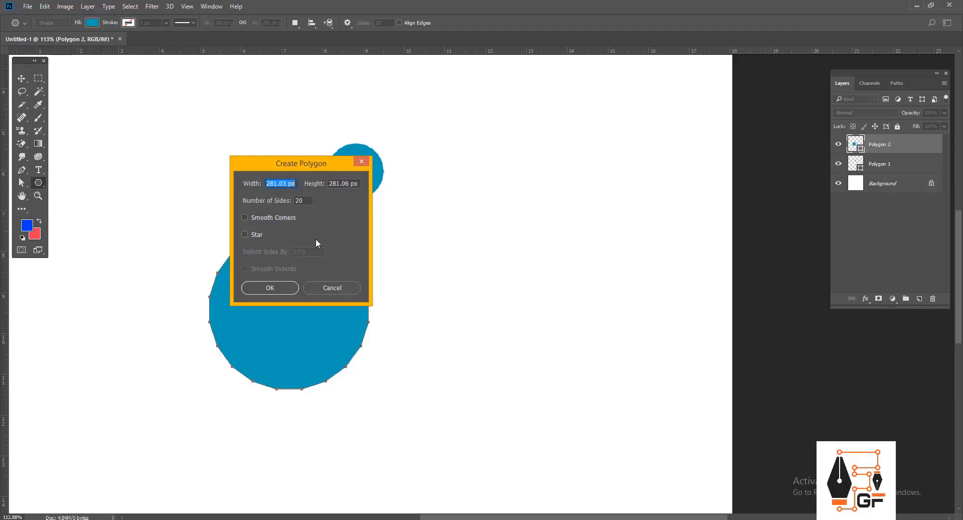
pyautogui.doubleClick(303, 201)
pyautogui.write('10')
pyautogui.click(269, 287)
pyautogui.click(22, 79)
pyautogui.moveTo(577, 343); pyautogui.dragTo(401, 343)
pyautogui.hotkey('ctrl', 'z')
# Draw a 10-sided polygon about 198 px wide to the right of the small 20-sided polygon
pyautogui.click(39, 183)
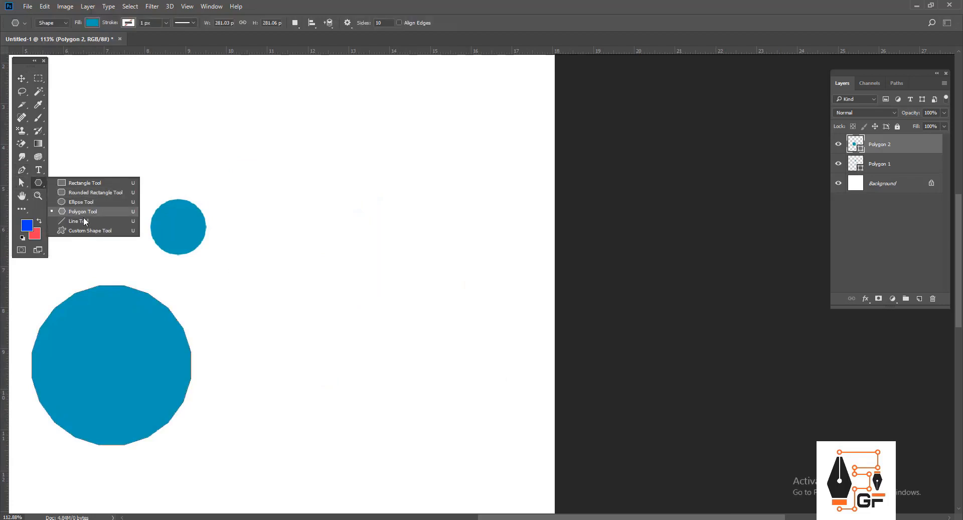
pyautogui.click(83, 212)
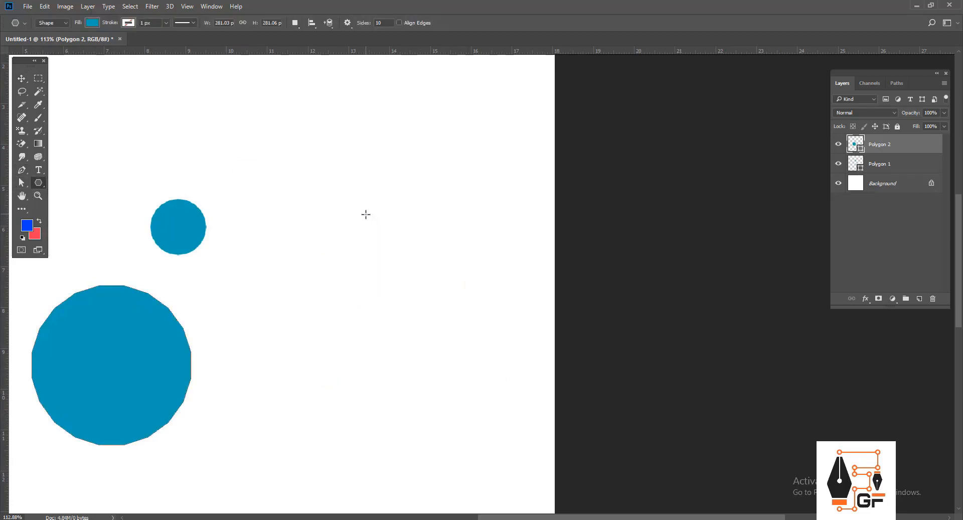
pyautogui.moveTo(363, 220); pyautogui.dragTo(394, 267)
pyautogui.moveTo(398, 241); pyautogui.dragTo(420, 197)
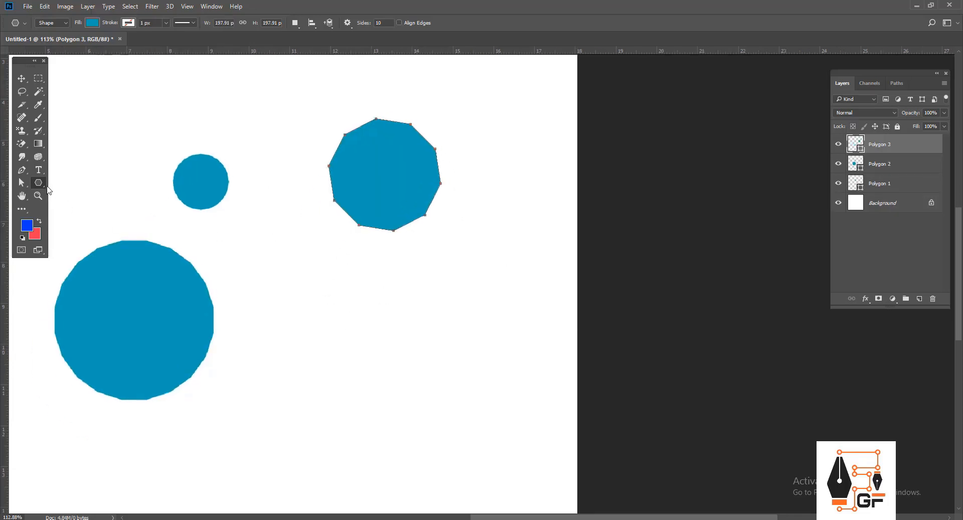
# Set the Polygon Tool to 6 sides by creating a polygon through the Create Polygon dialog, and undo that polygon
pyautogui.click(38, 182)
pyautogui.click(86, 213)
pyautogui.click(368, 345)
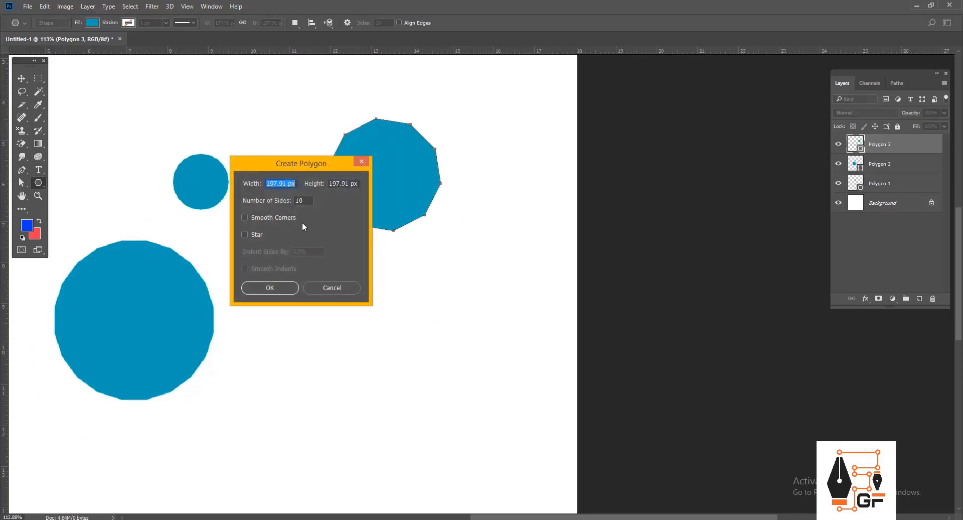
pyautogui.press('Tab')
pyautogui.press('Tab')
pyautogui.click(270, 291)
pyautogui.moveTo(336, 302); pyautogui.dragTo(327, 204)
pyautogui.hotkey('ctrl', 'z')
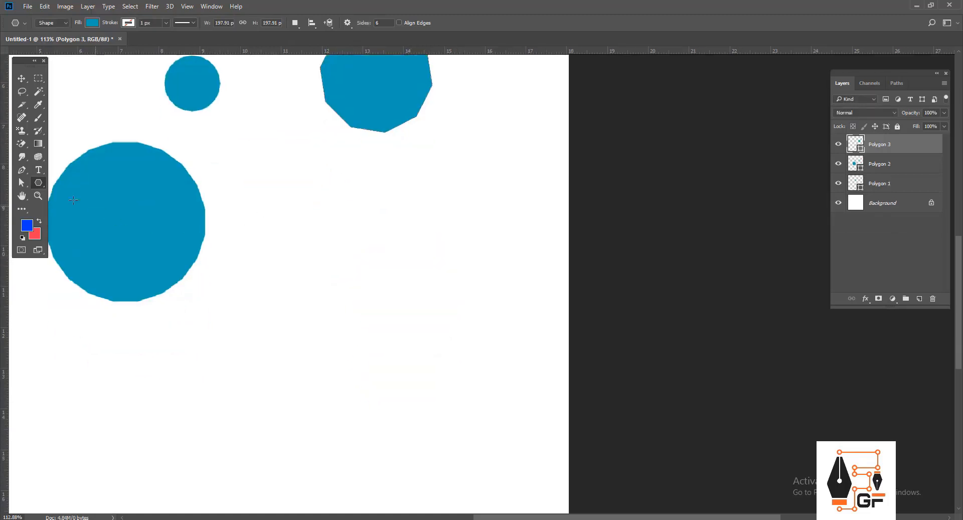
pyautogui.click(40, 182)
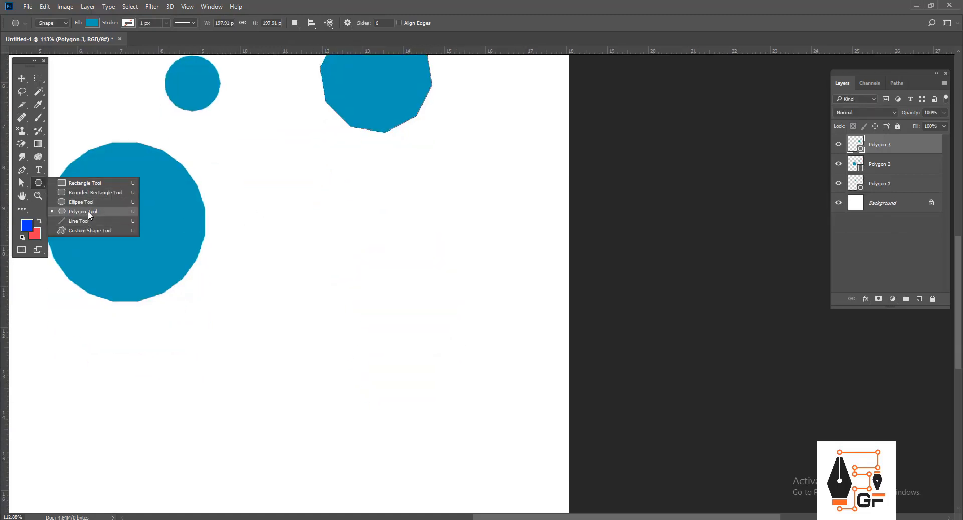
pyautogui.click(88, 211)
pyautogui.click(422, 259)
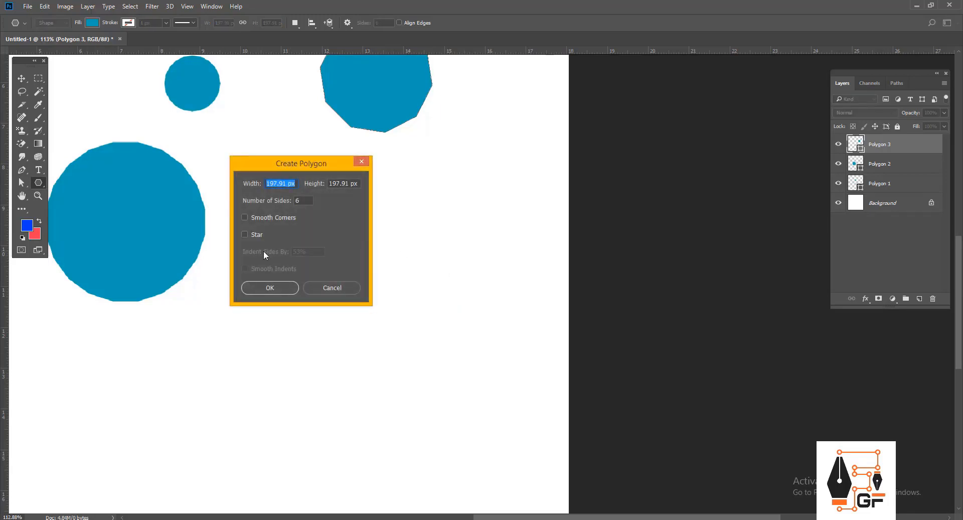
pyautogui.moveTo(327, 163); pyautogui.dragTo(388, 178)
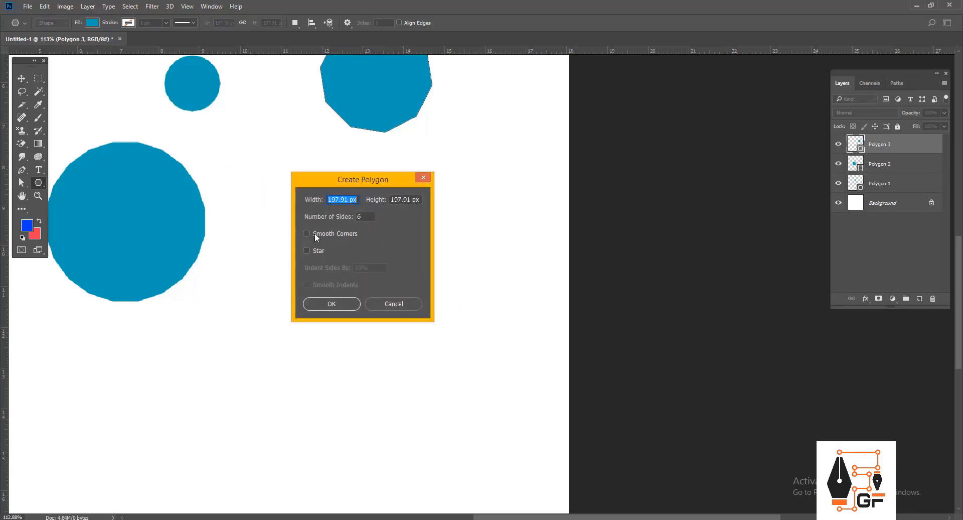
pyautogui.click(366, 301)
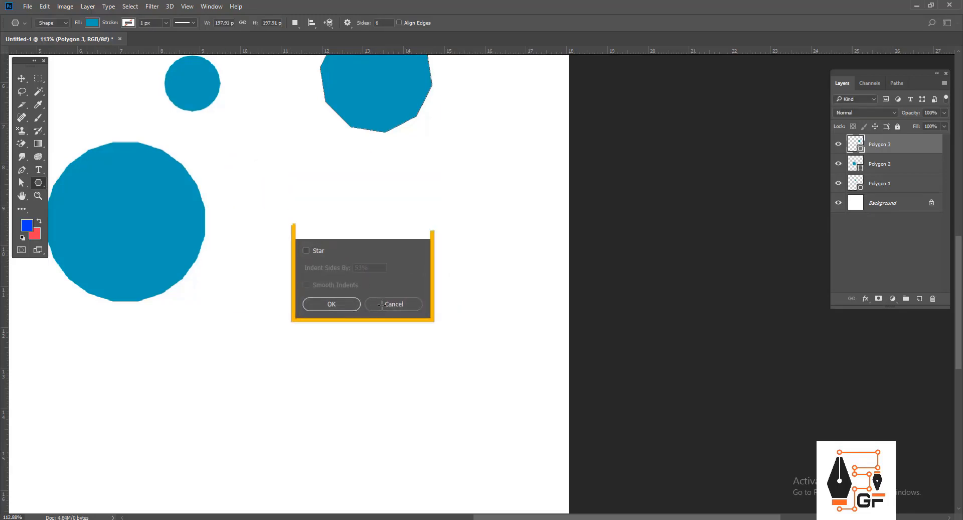
# Draw a hexagon about 105 px wide to the upper right of the 10-sided polygon, and switch to the Move Tool
pyautogui.scroll(3, 424, 118)
pyautogui.scroll(4, 353, 229)
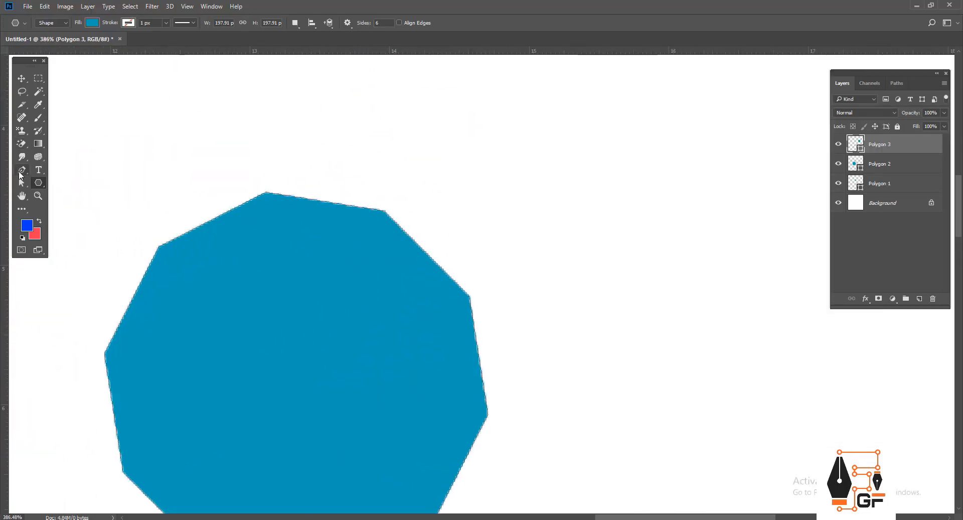
pyautogui.rightClick(38, 183)
pyautogui.click(87, 213)
pyautogui.moveTo(624, 118); pyautogui.dragTo(543, 278)
pyautogui.click(474, 184)
pyautogui.click(393, 304)
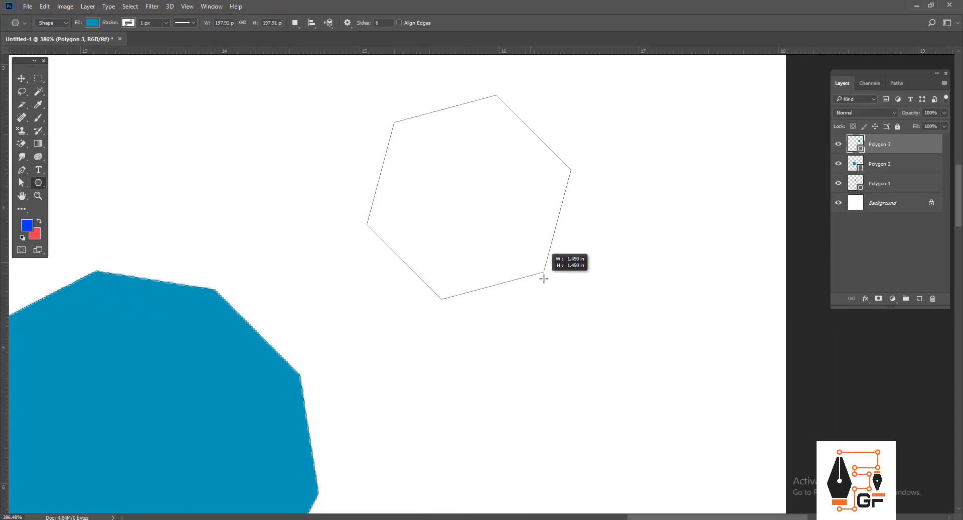
pyautogui.press('v')
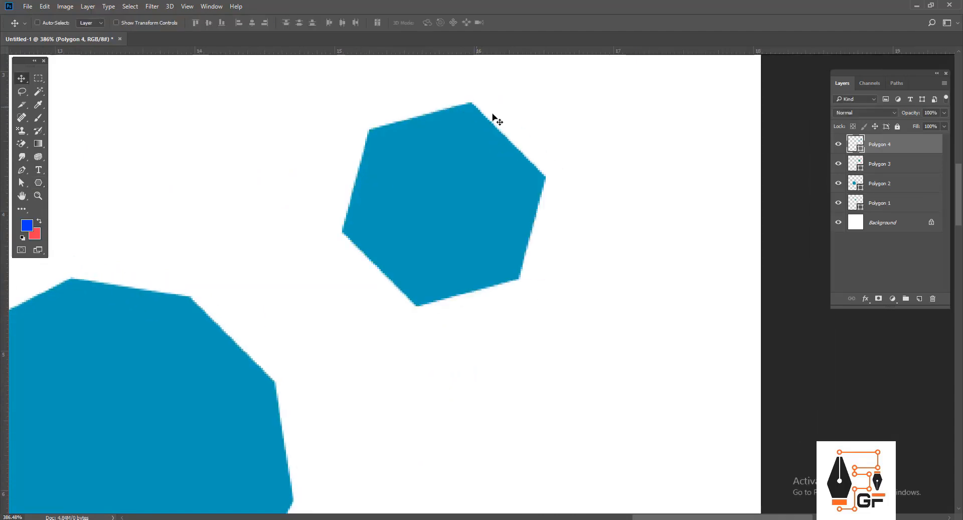
# Try creating a six-sided polygon with Smooth Corners enabled through the Create Polygon dialog, and undo it
pyautogui.click(38, 190)
pyautogui.click(92, 209)
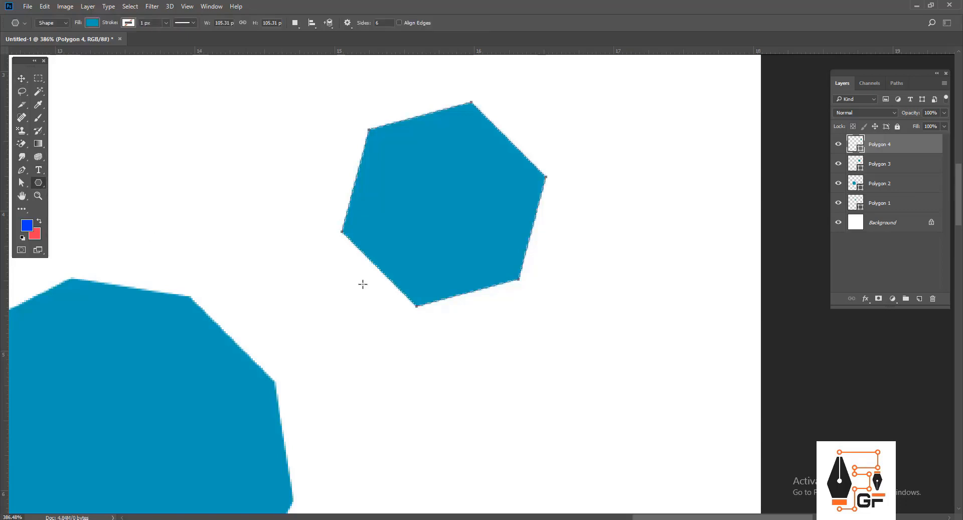
pyautogui.click(349, 273)
pyautogui.click(307, 233)
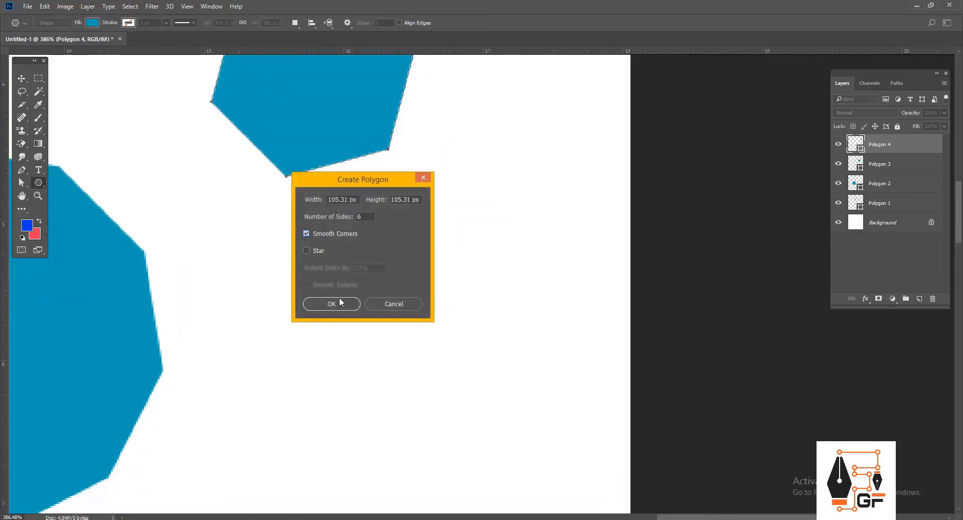
pyautogui.click(334, 301)
pyautogui.hotkey('ctrl', 'z')
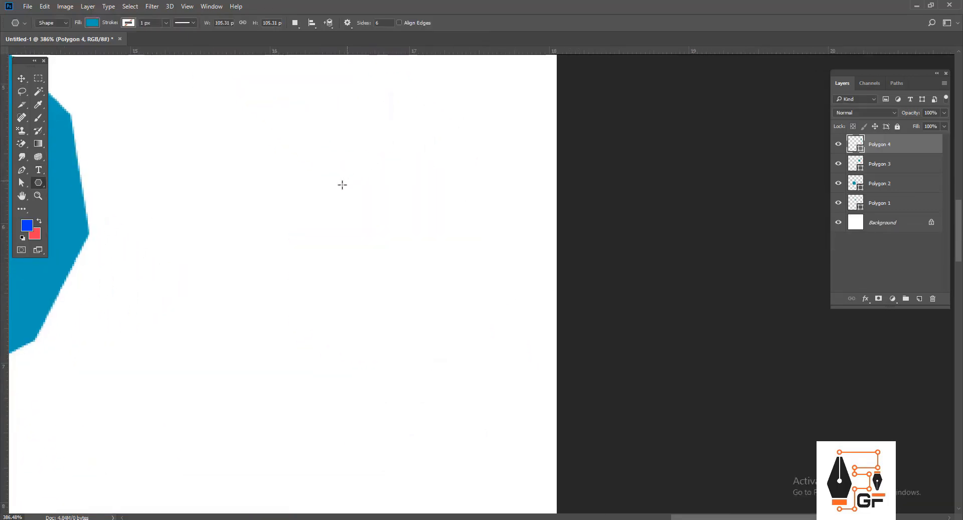
# Try drawing a smooth-cornered six-sided polygon below the hexagon, and undo it
pyautogui.moveTo(342, 186); pyautogui.dragTo(402, 121)
pyautogui.press('v')
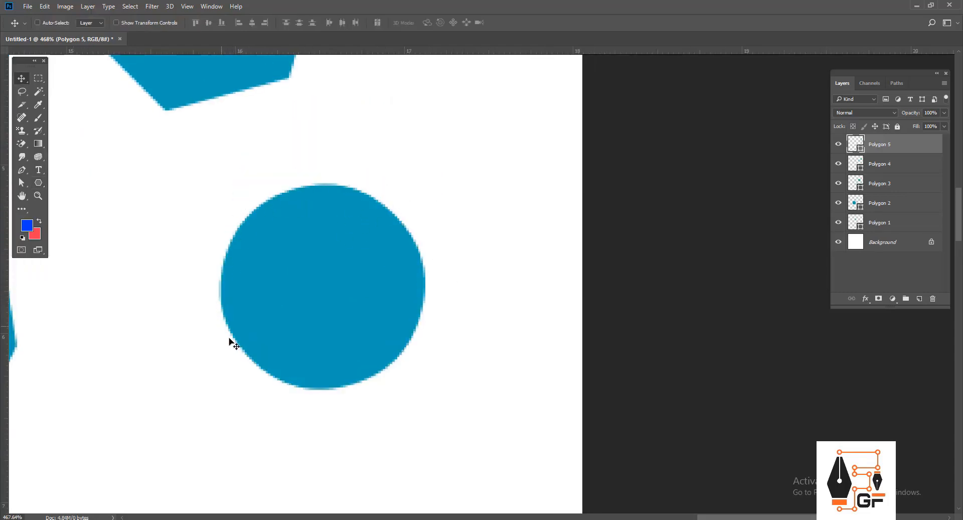
pyautogui.hotkey('ctrl', 'z')
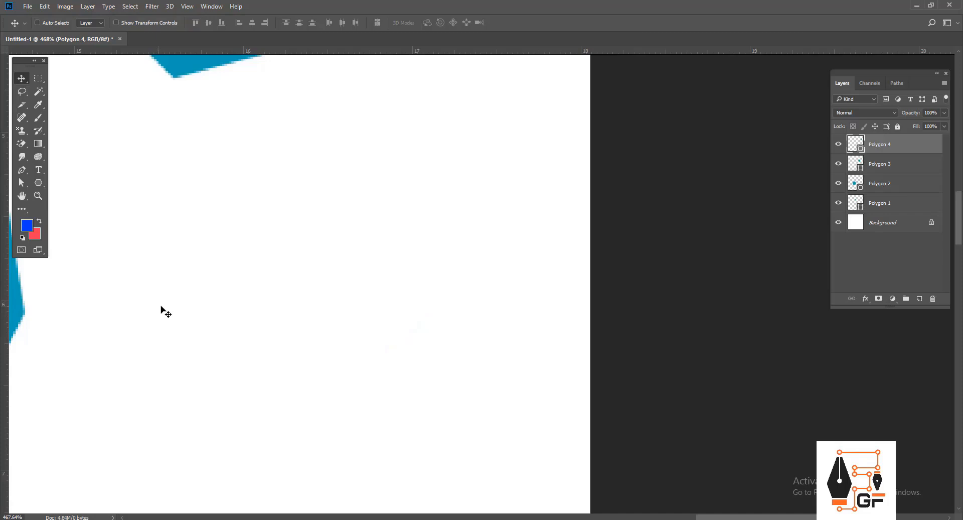
# Try creating a six-pointed star with Smooth Corners off, Star on and sides indented by 53%, and delete it
pyautogui.click(38, 182)
pyautogui.click(83, 211)
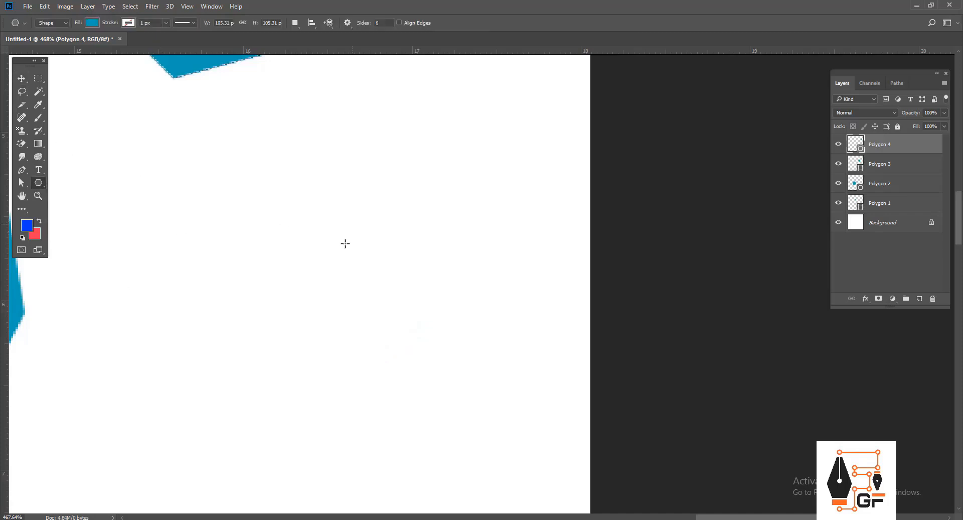
pyautogui.click(394, 217)
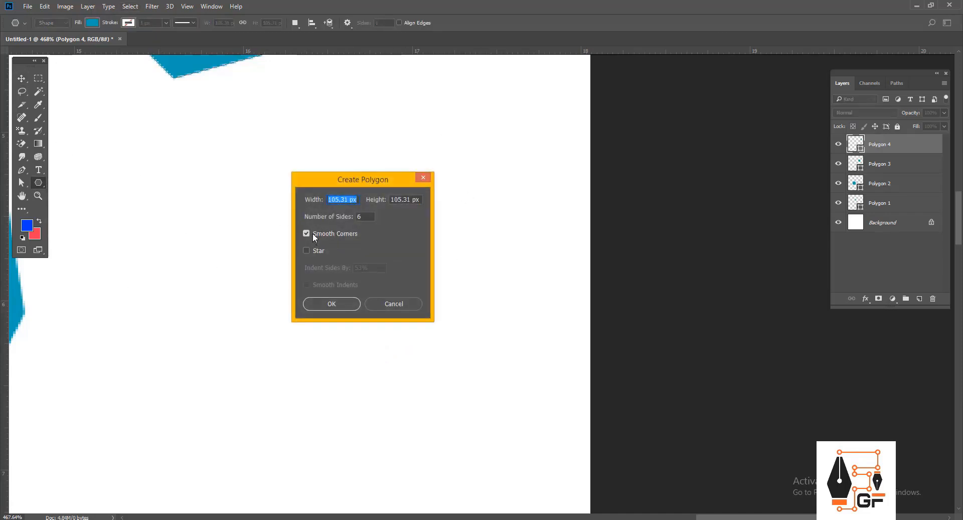
pyautogui.click(312, 233)
pyautogui.click(308, 251)
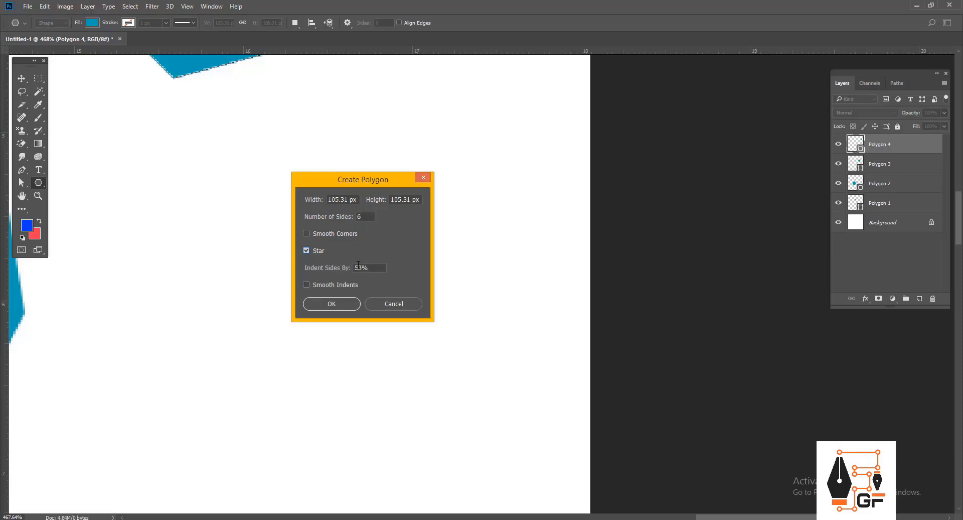
pyautogui.click(331, 304)
pyautogui.press('v')
pyautogui.moveTo(537, 342); pyautogui.dragTo(222, 245)
pyautogui.press('Delete')
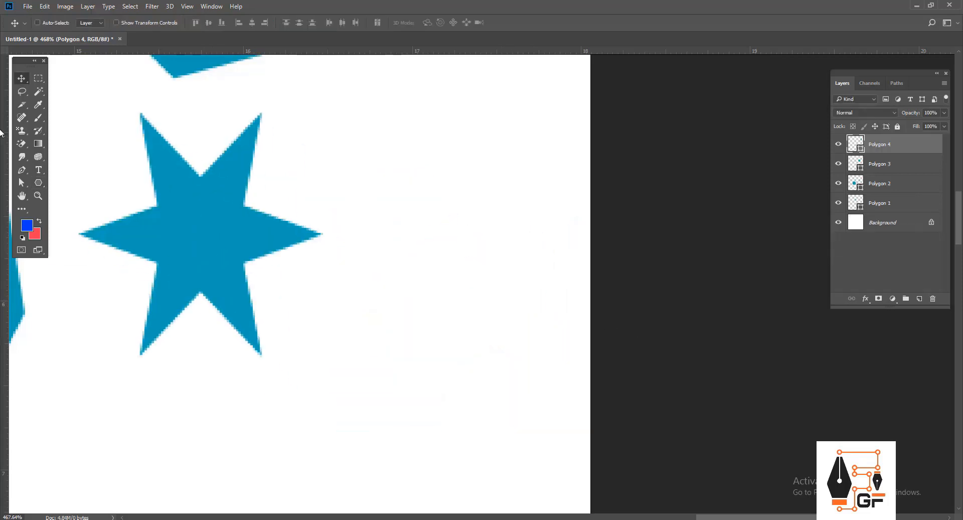
# Try drawing a tilted six-pointed star freehand with the Polygon Tool below the hexagon, and delete it
pyautogui.rightClick(38, 181)
pyautogui.click(87, 213)
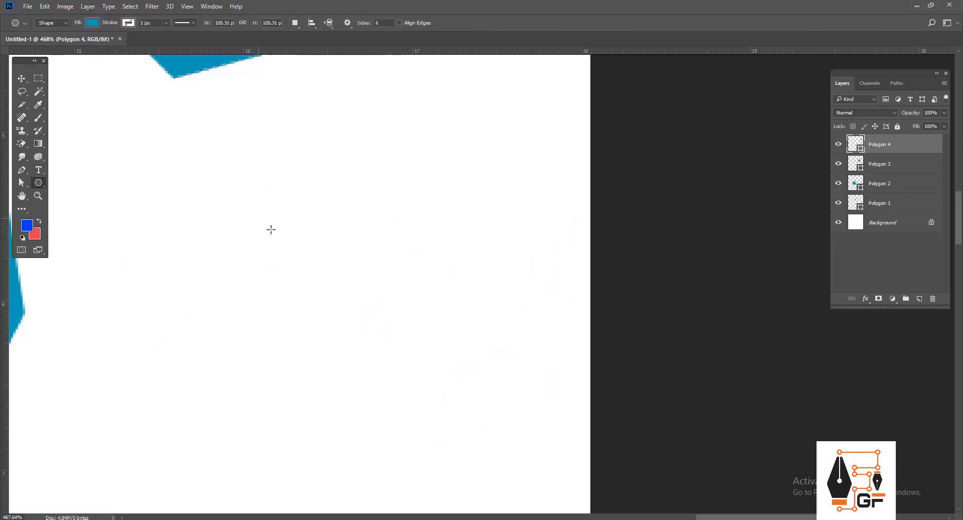
pyautogui.moveTo(262, 219); pyautogui.dragTo(325, 275)
pyautogui.press('v')
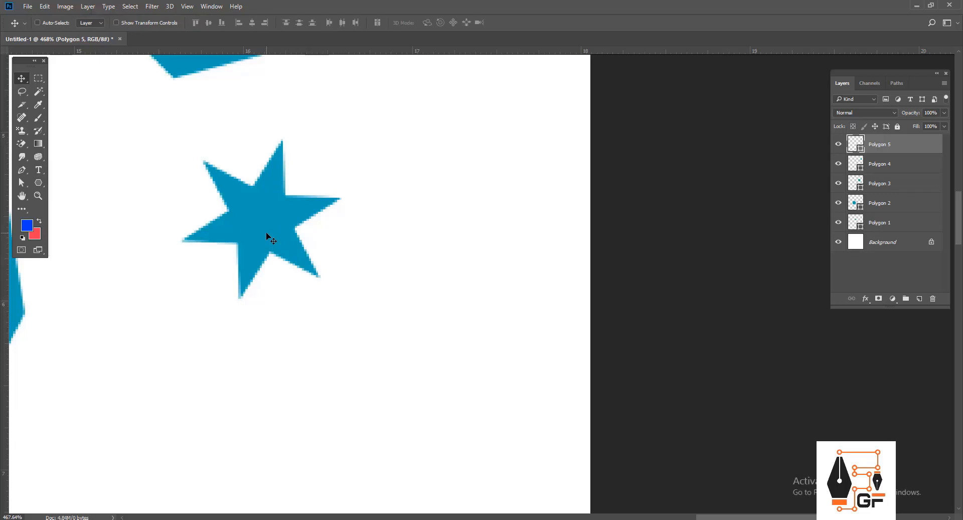
pyautogui.press('Delete')
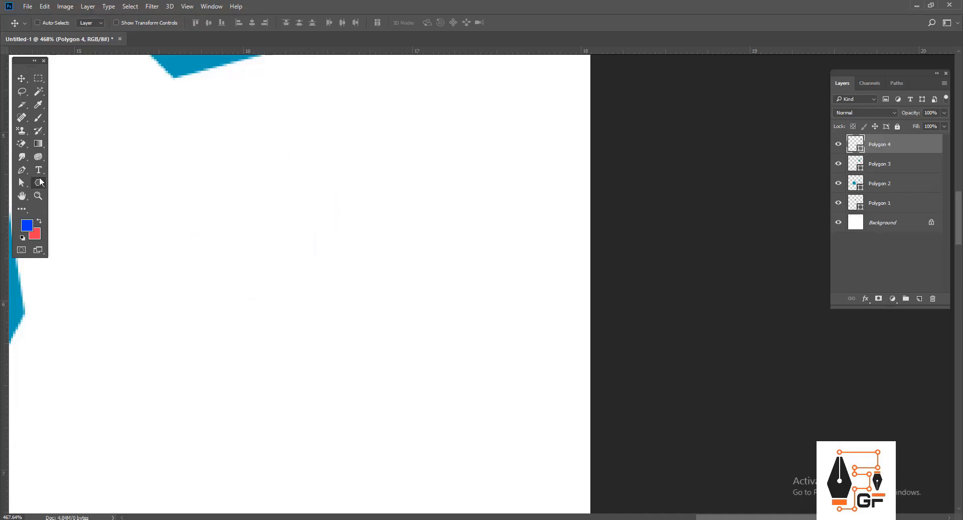
# Try creating a 10-pointed star with a 53% side indent through the Create Polygon dialog, and undo it
pyautogui.rightClick(38, 182)
pyautogui.click(86, 214)
pyautogui.click(296, 220)
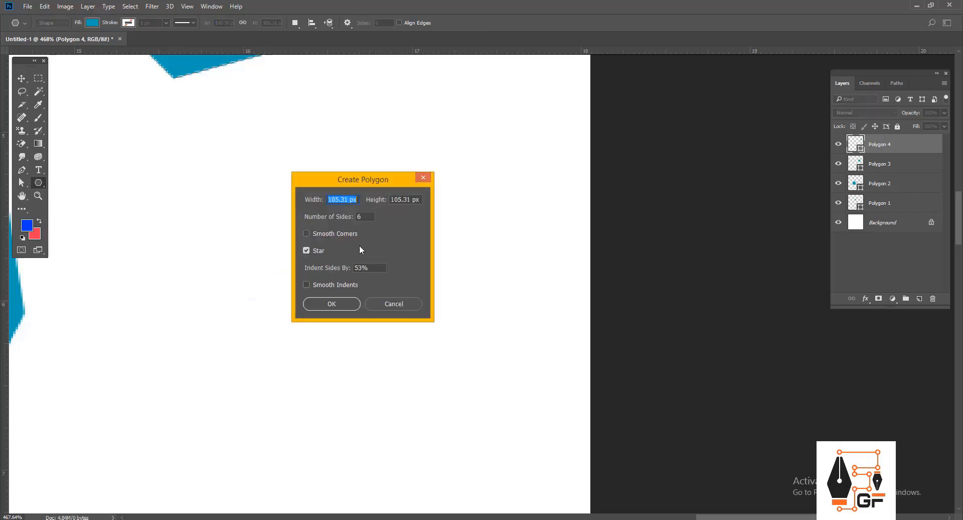
pyautogui.click(365, 219)
pyautogui.click(338, 302)
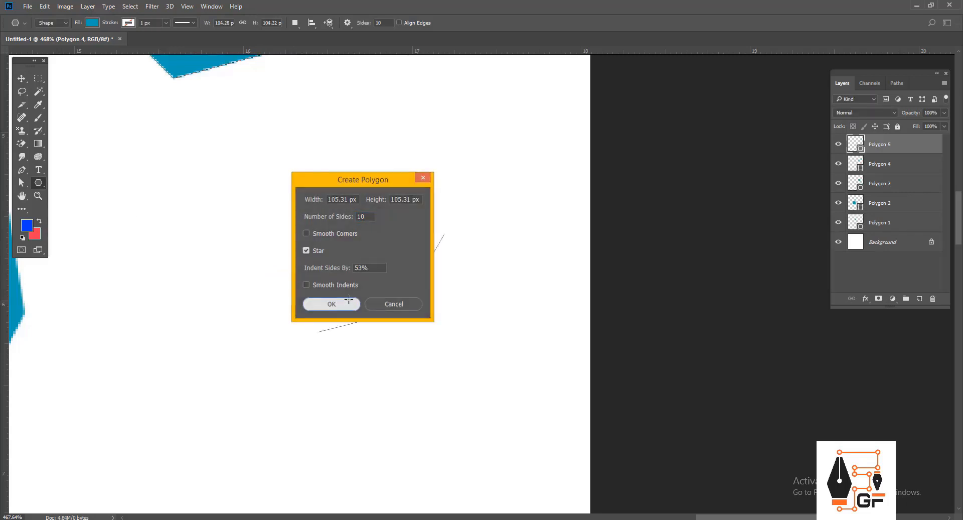
pyautogui.hotkey('ctrl', 'z')
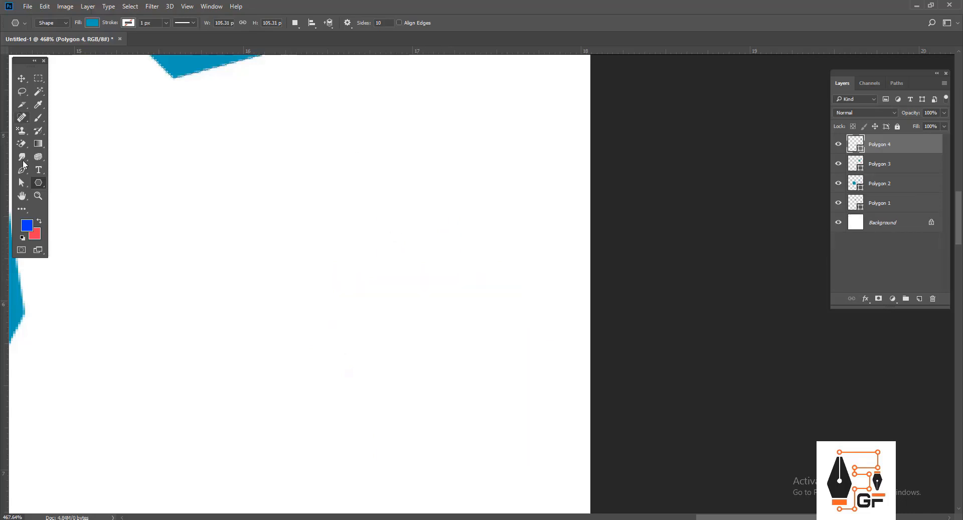
# Draw a horizontal line about 867 px long with a 1 px weight below the large 20-sided polygon using the Line Tool
pyautogui.rightClick(38, 183)
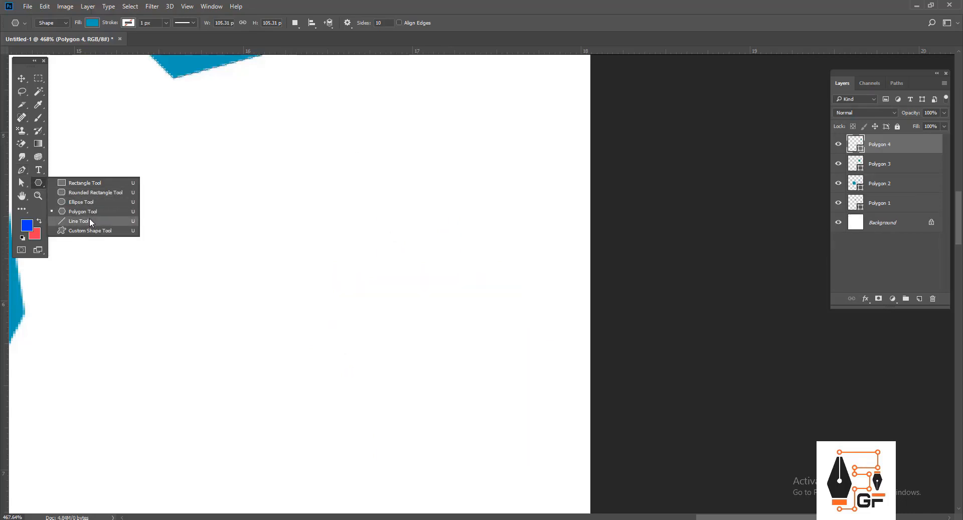
pyautogui.click(92, 223)
pyautogui.moveTo(76, 300); pyautogui.dragTo(144, 122)
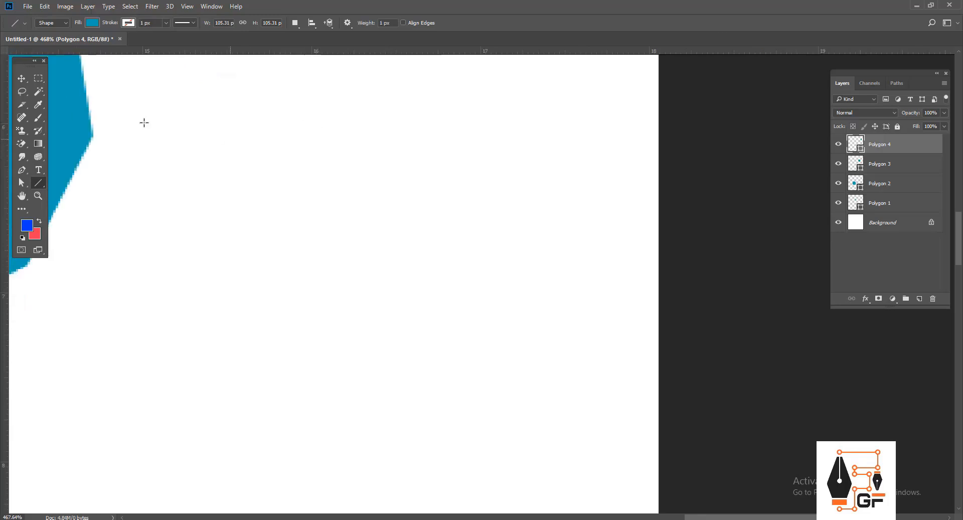
pyautogui.rightClick(40, 183)
pyautogui.click(83, 192)
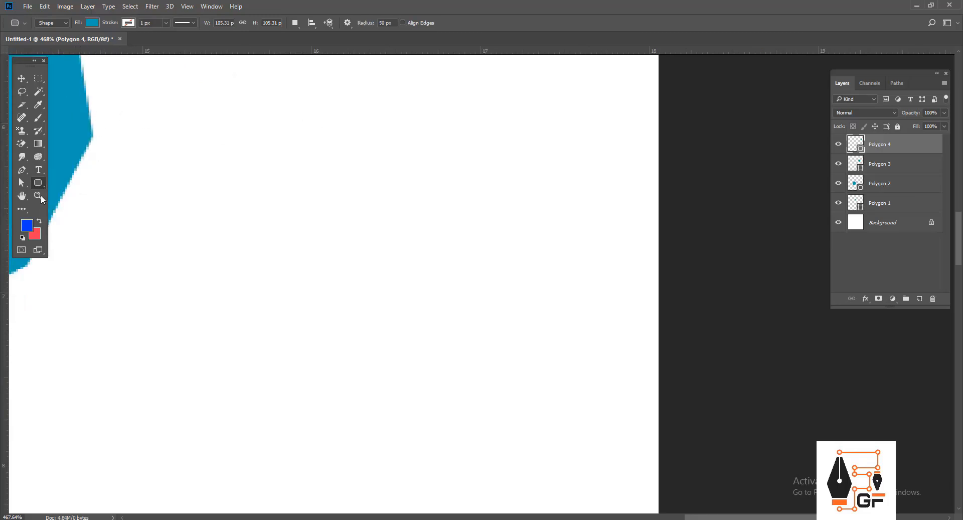
pyautogui.rightClick(39, 184)
pyautogui.click(80, 221)
pyautogui.scroll(-3, 245, 237)
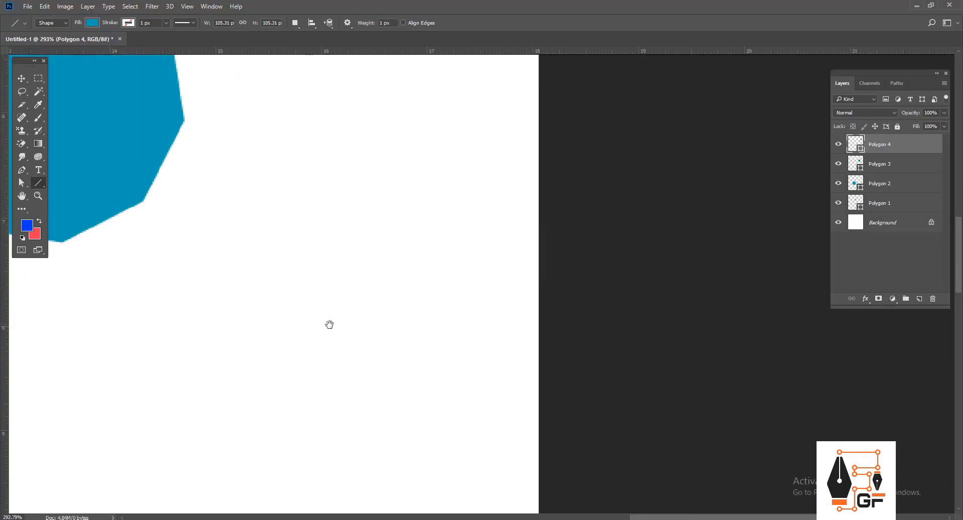
pyautogui.scroll(-5, 321, 207)
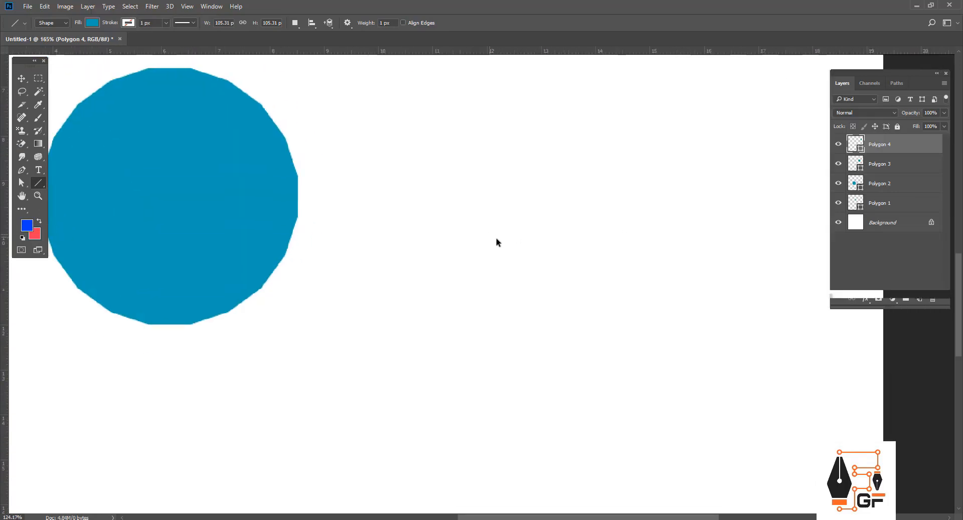
pyautogui.scroll(-4, 336, 289)
pyautogui.moveTo(257, 245); pyautogui.dragTo(593, 245)
pyautogui.scroll(3, 358, 262)
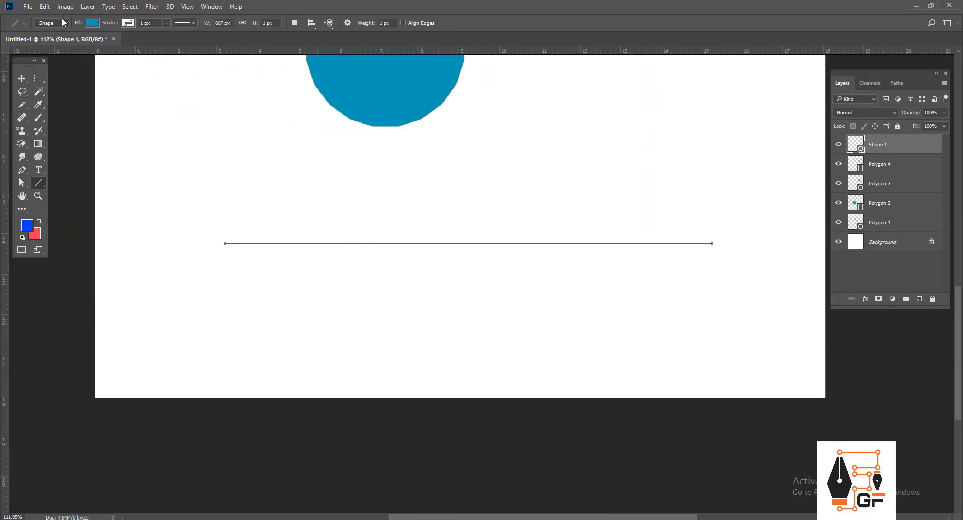
# Try several fill swatches on the horizontal line, ending with teal green
pyautogui.click(94, 23)
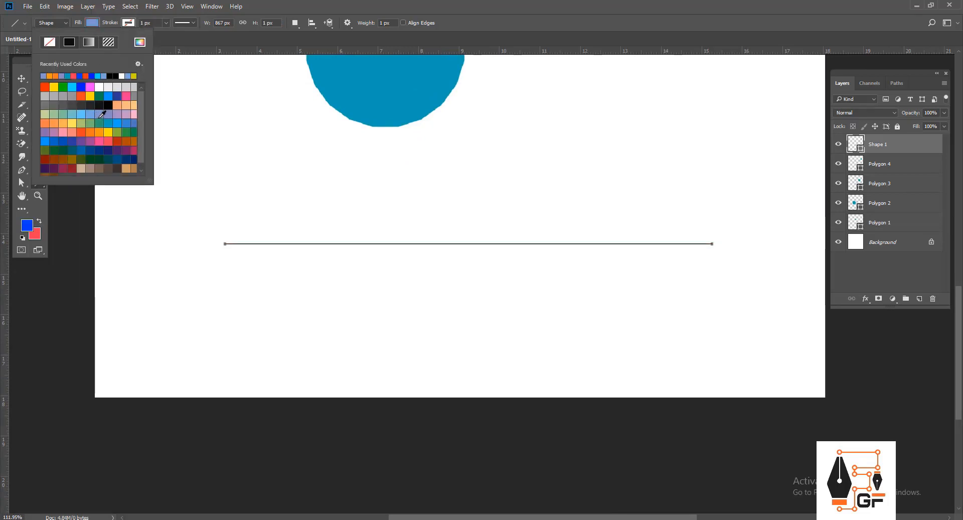
pyautogui.click(108, 115)
pyautogui.click(94, 21)
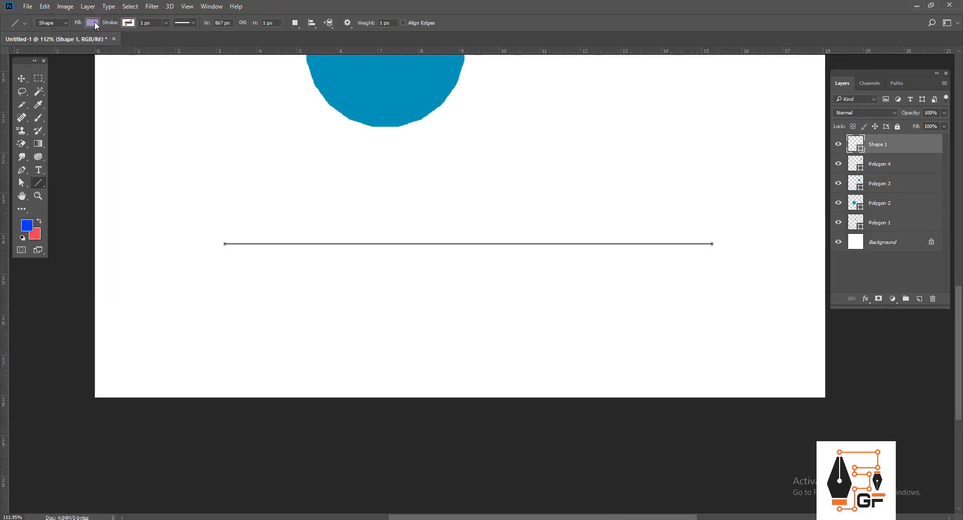
pyautogui.click(94, 22)
pyautogui.click(88, 132)
pyautogui.click(63, 132)
pyautogui.click(80, 150)
pyautogui.click(116, 124)
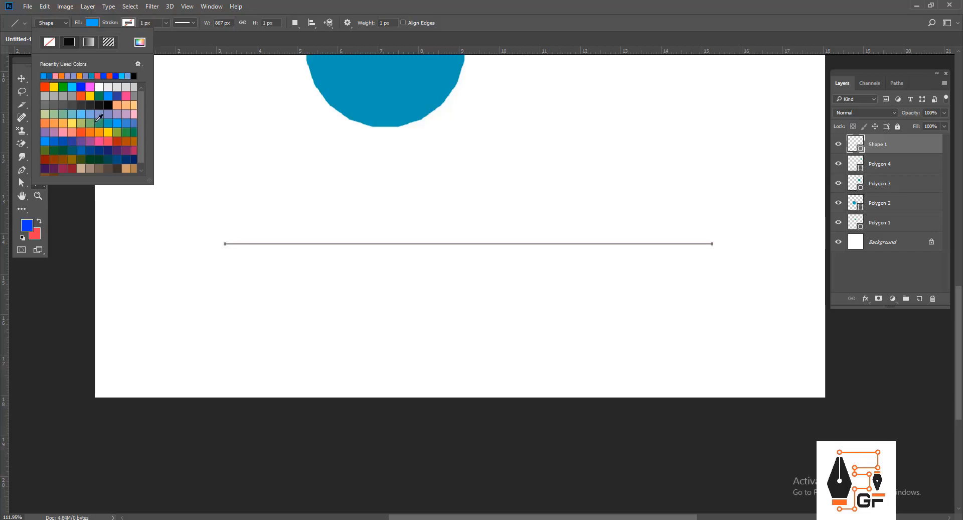
pyautogui.click(100, 122)
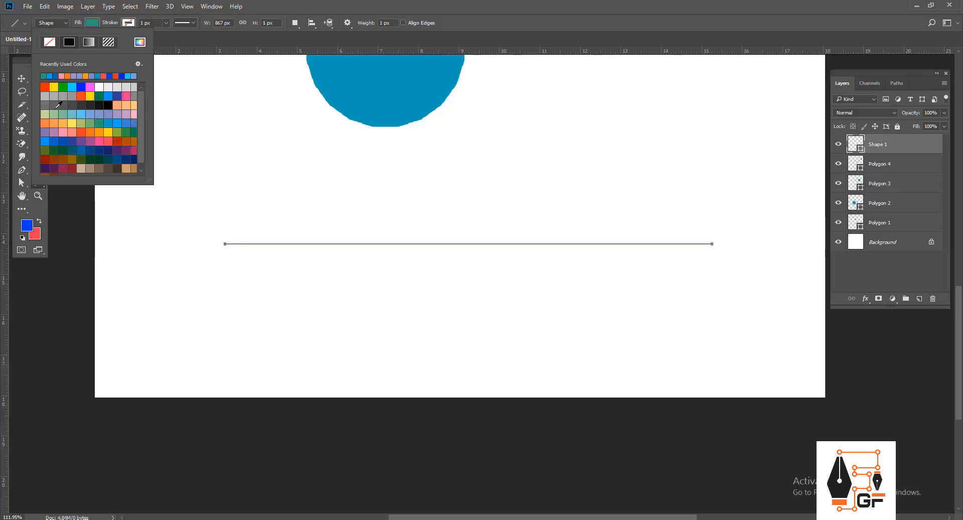
# Try thickening the teal line by stretching its height with Free Transform, and delete it
pyautogui.click(22, 81)
pyautogui.scroll(3, 371, 235)
pyautogui.moveTo(370, 254); pyautogui.dragTo(235, 242)
pyautogui.hotkey('ctrl', 't')
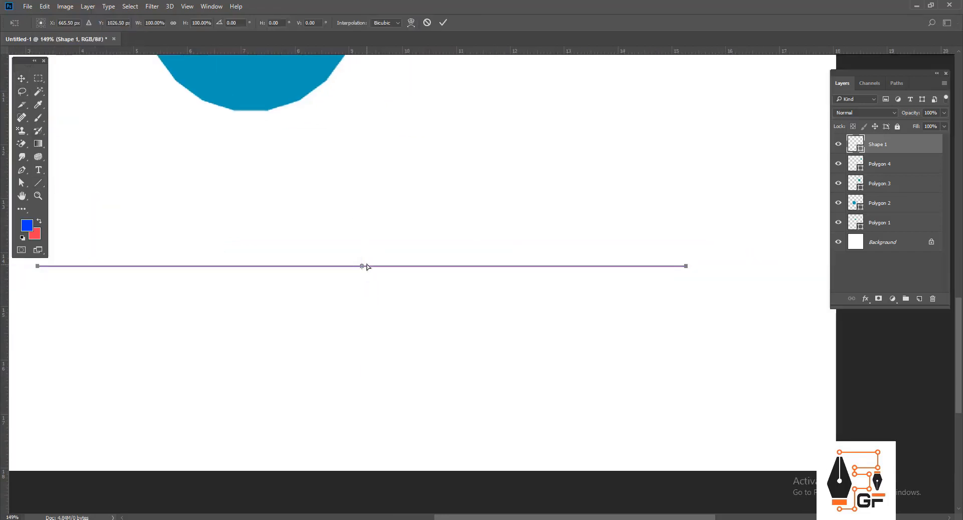
pyautogui.scroll(8, 367, 266)
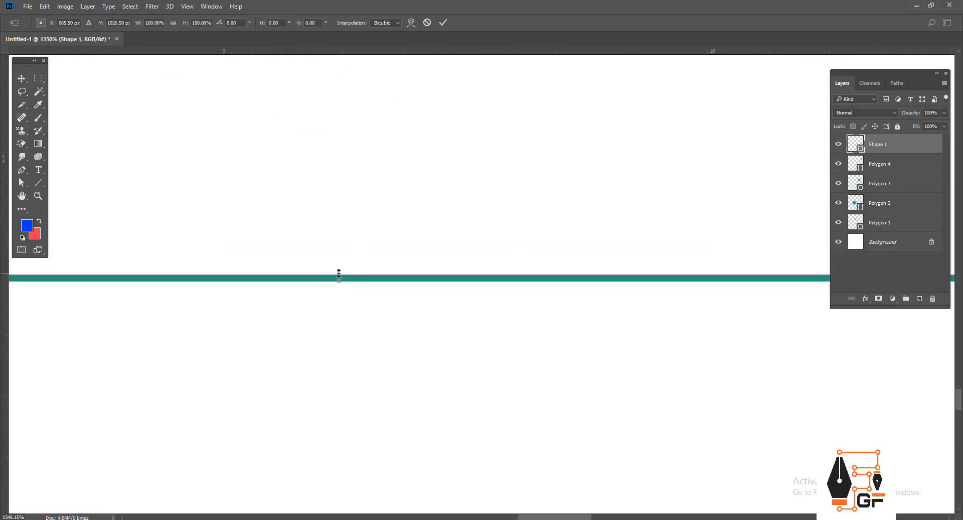
pyautogui.moveTo(338, 273); pyautogui.dragTo(348, 247)
pyautogui.scroll(-2, 372, 230)
pyautogui.press('Return')
pyautogui.scroll(-2, 406, 269)
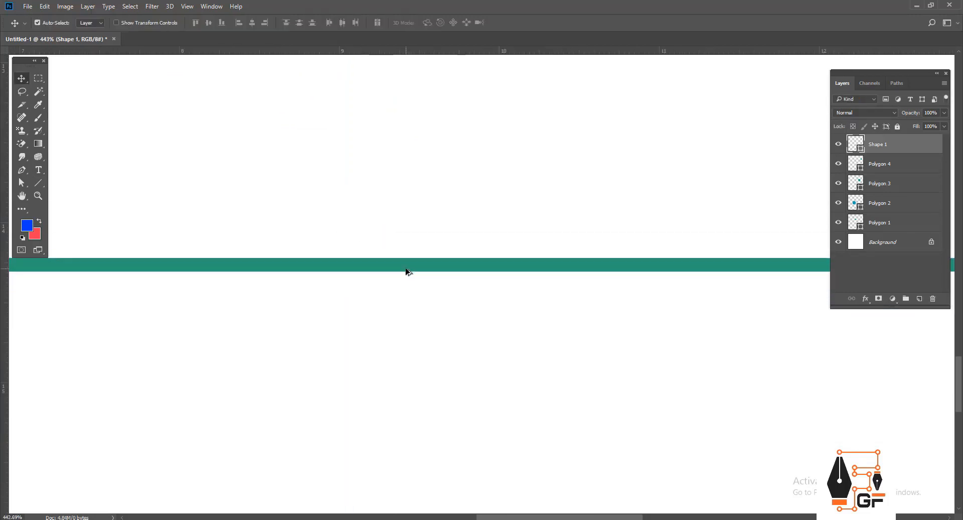
pyautogui.press('Delete')
# Draw a new horizontal line with a 1 px weight on the empty area of the canvas using the Line Tool
pyautogui.click(40, 185)
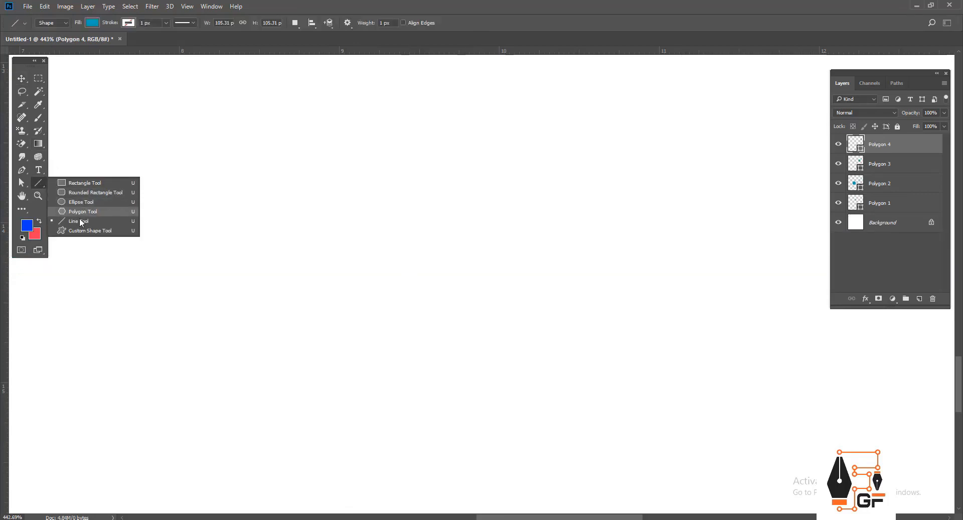
pyautogui.click(76, 222)
pyautogui.scroll(-2, 221, 230)
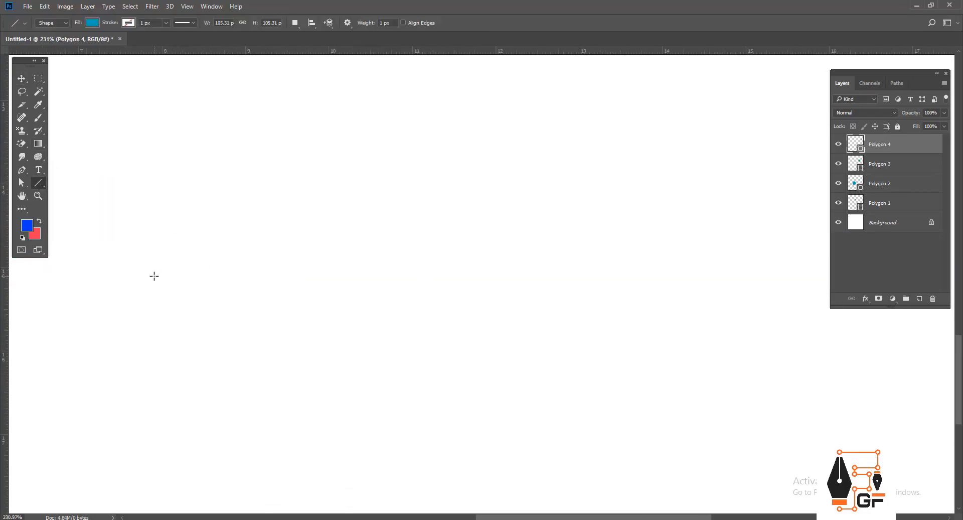
pyautogui.moveTo(154, 276); pyautogui.dragTo(777, 300)
# Try stretching the new line's height to 900% with Free Transform, and delete the line
pyautogui.scroll(2, 424, 280)
pyautogui.hotkey('ctrl', 't')
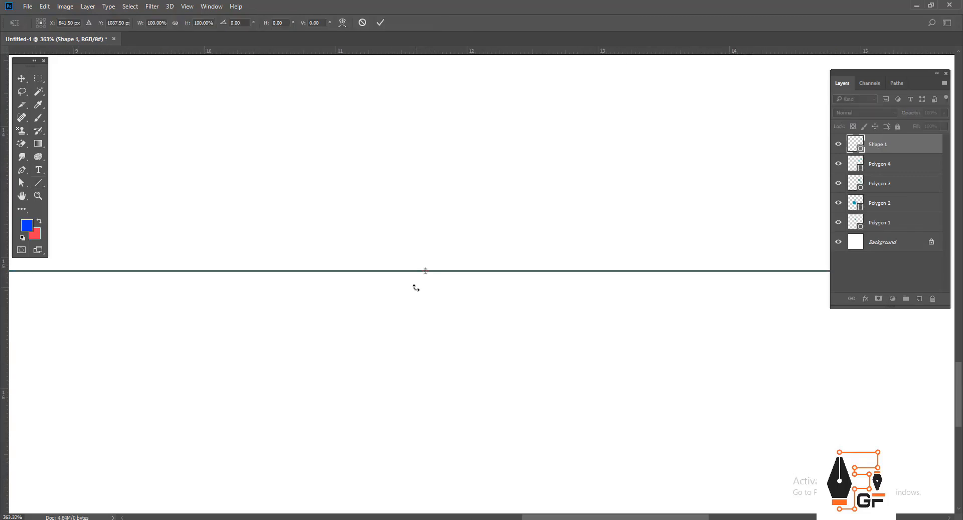
pyautogui.scroll(8, 416, 287)
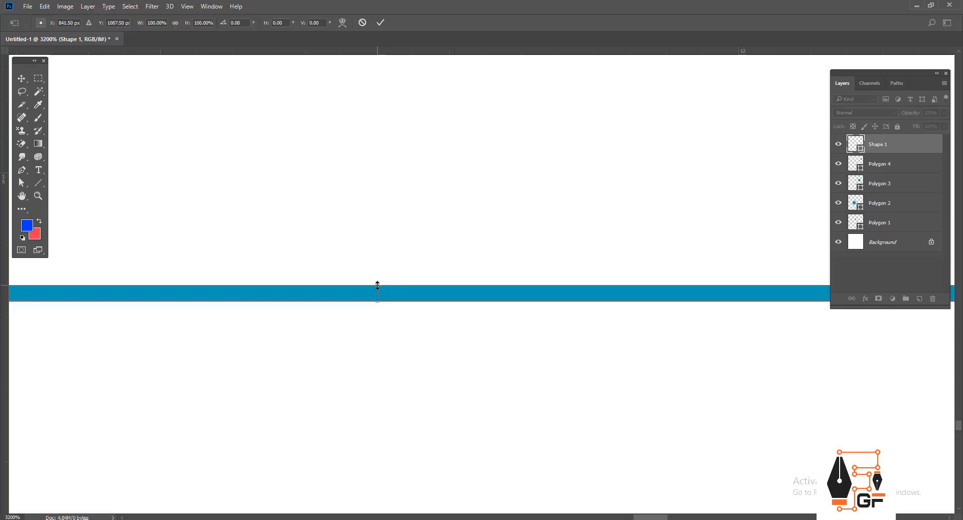
pyautogui.moveTo(377, 283); pyautogui.dragTo(378, 223)
pyautogui.scroll(-9, 389, 248)
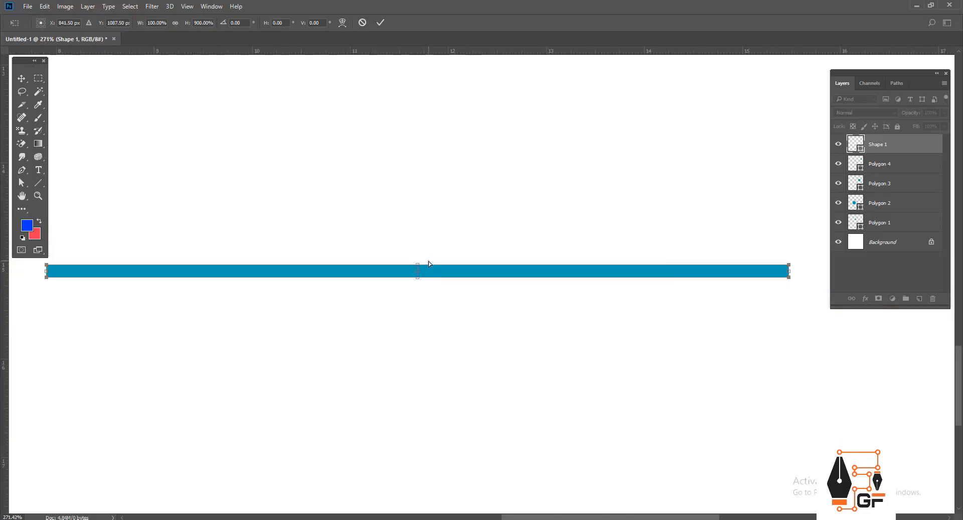
pyautogui.scroll(-6, 429, 259)
pyautogui.press('Return')
pyautogui.press('Delete')
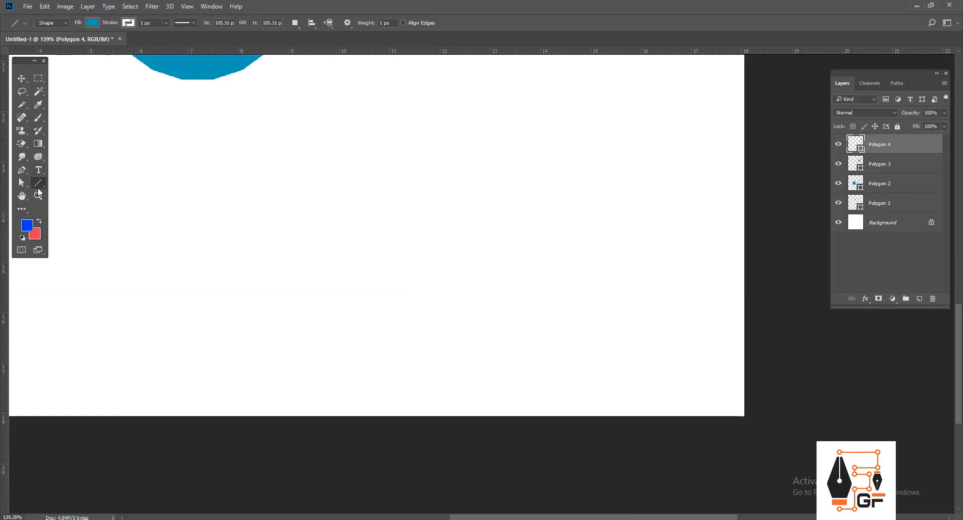
# Try drawing a thin line-like rectangle about 576 × 5 px with the Rectangle Tool, close its properties, and undo it
pyautogui.rightClick(38, 187)
pyautogui.click(81, 185)
pyautogui.moveTo(185, 224); pyautogui.dragTo(588, 226)
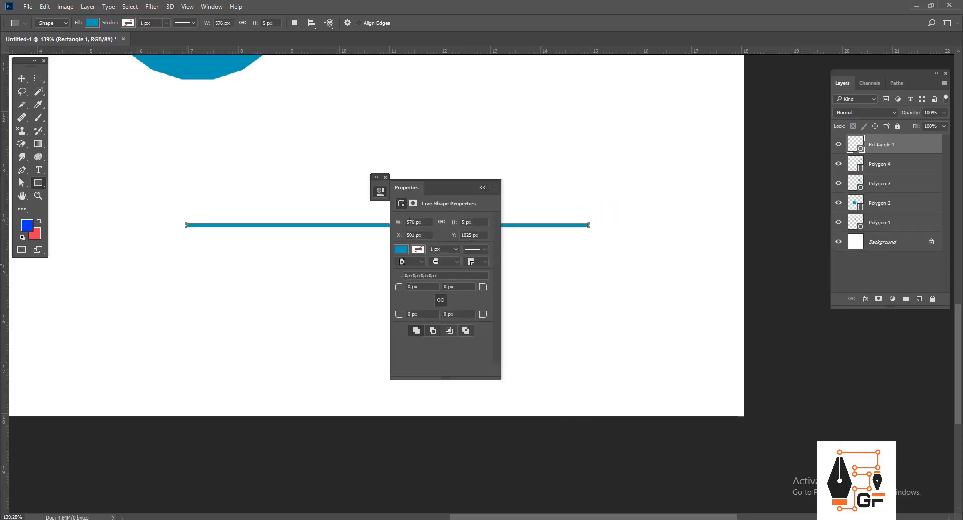
pyautogui.click(481, 188)
pyautogui.click(385, 177)
pyautogui.hotkey('ctrl', 'z')
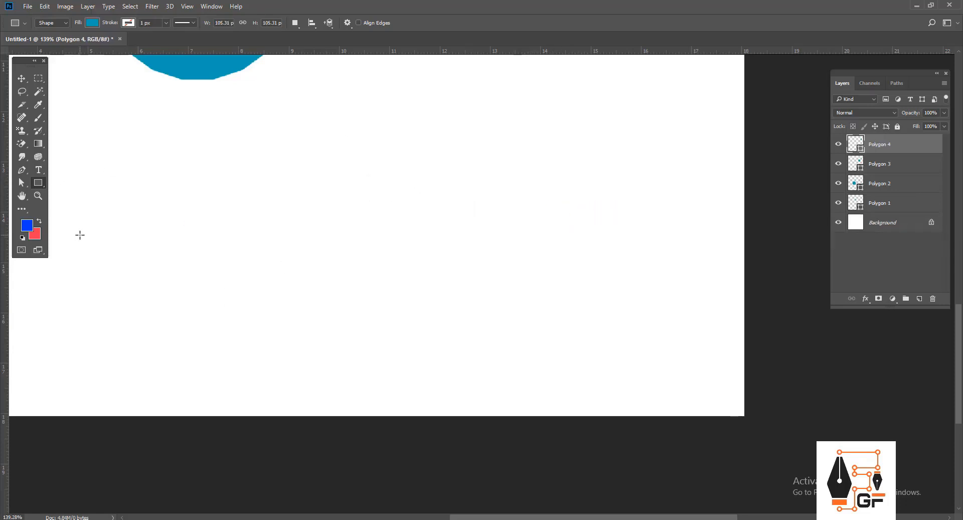
# Draw a fleur-de-lis about 361 × 379 px below the large 20-sided polygon using the Custom Shape Tool
pyautogui.rightClick(39, 185)
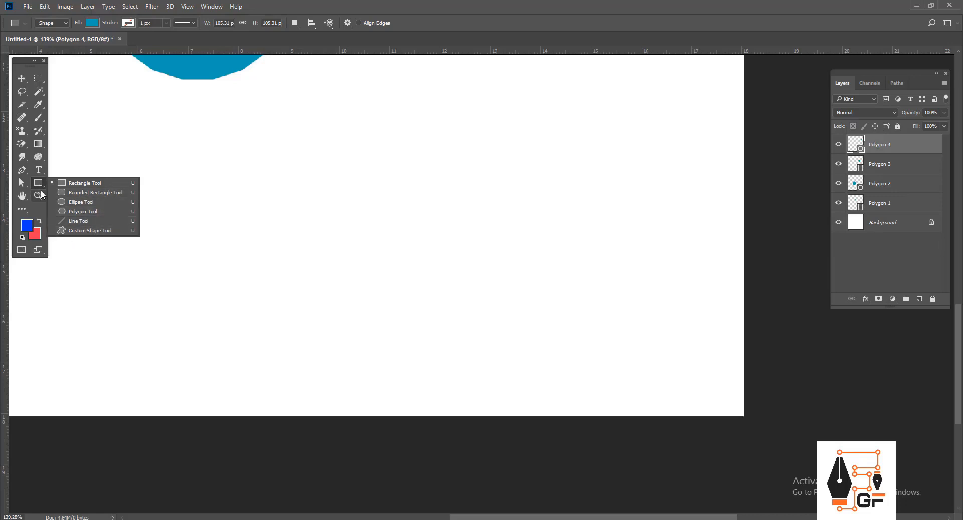
pyautogui.click(110, 231)
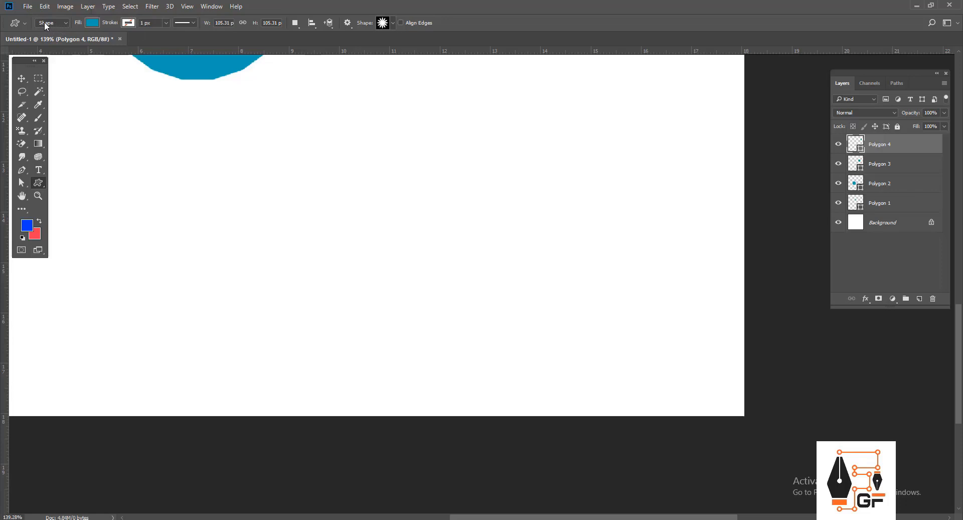
pyautogui.click(392, 23)
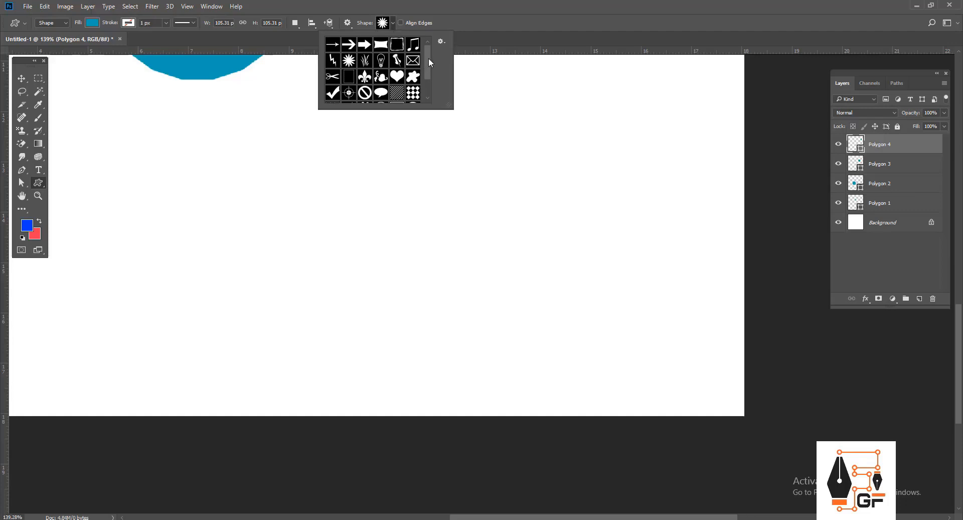
pyautogui.moveTo(429, 58)
pyautogui.mouseDown()
pyautogui.moveTo(428, 86)
pyautogui.moveTo(426, 54)
pyautogui.moveTo(431, 76)
pyautogui.mouseUp()
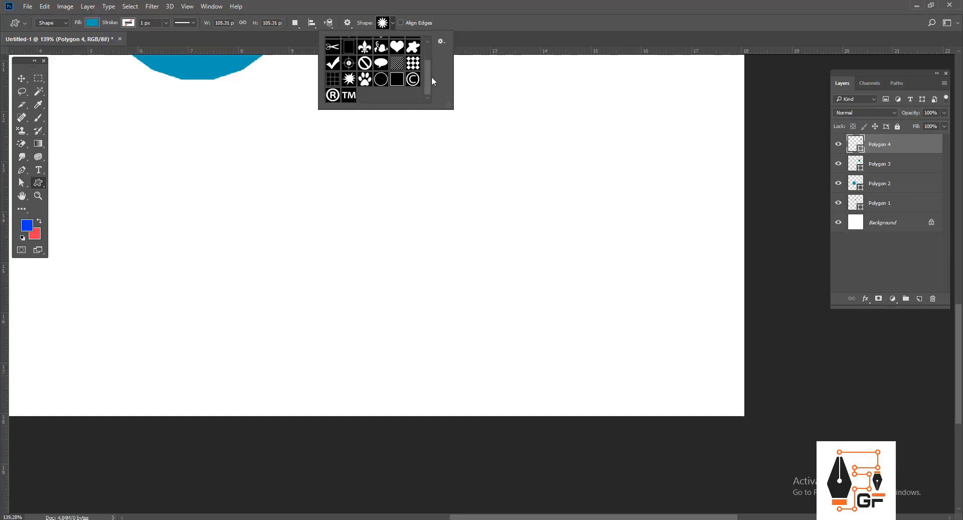
pyautogui.scroll(1, 323, 75)
pyautogui.click(366, 66)
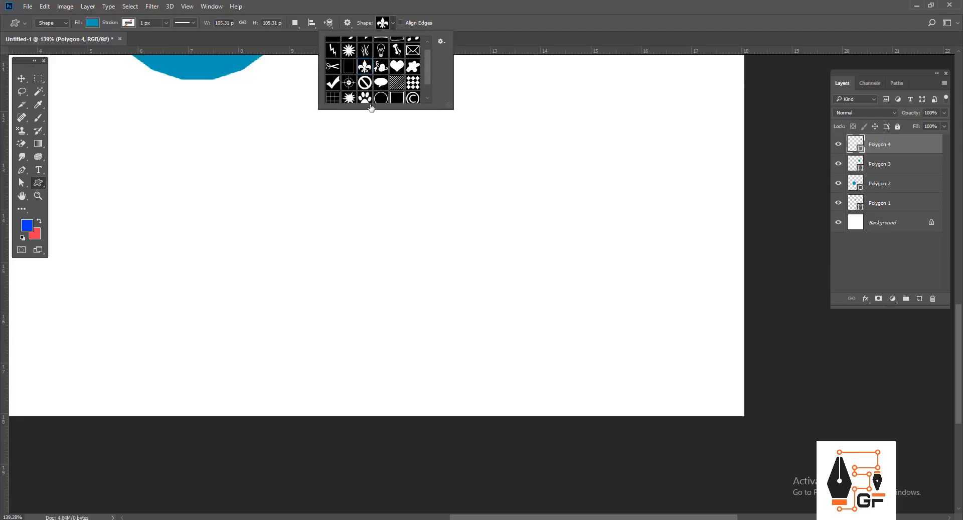
pyautogui.moveTo(347, 222); pyautogui.dragTo(429, 347)
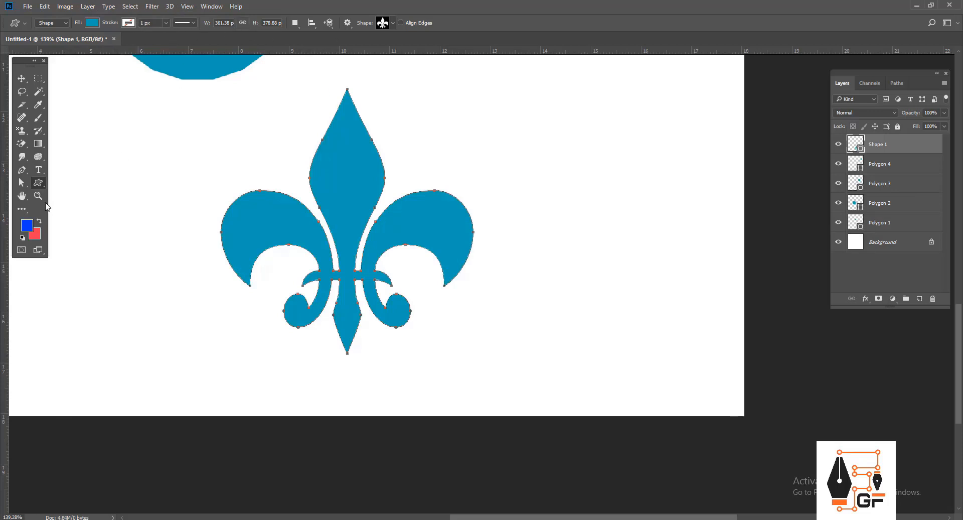
pyautogui.scroll(-1, 393, 187)
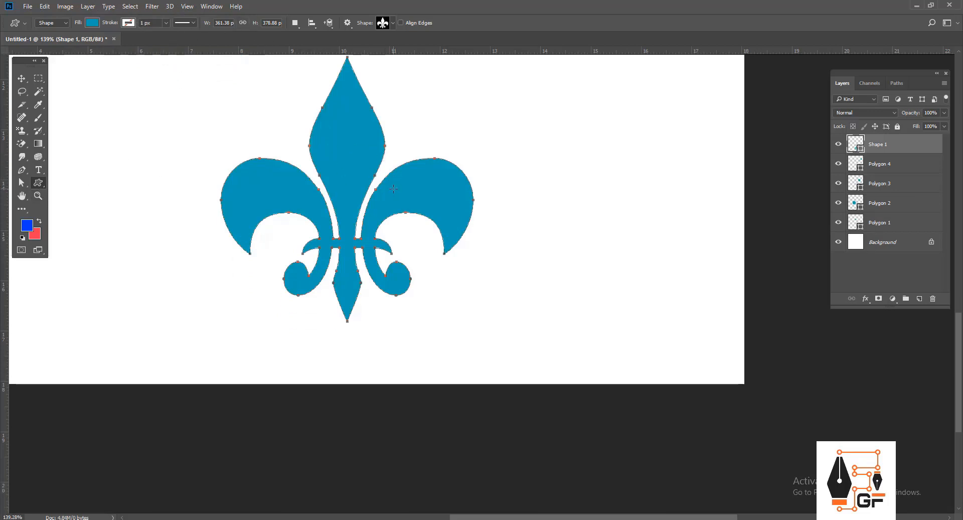
pyautogui.moveTo(575, 258); pyautogui.dragTo(618, 298)
pyautogui.scroll(-3, 480, 219)
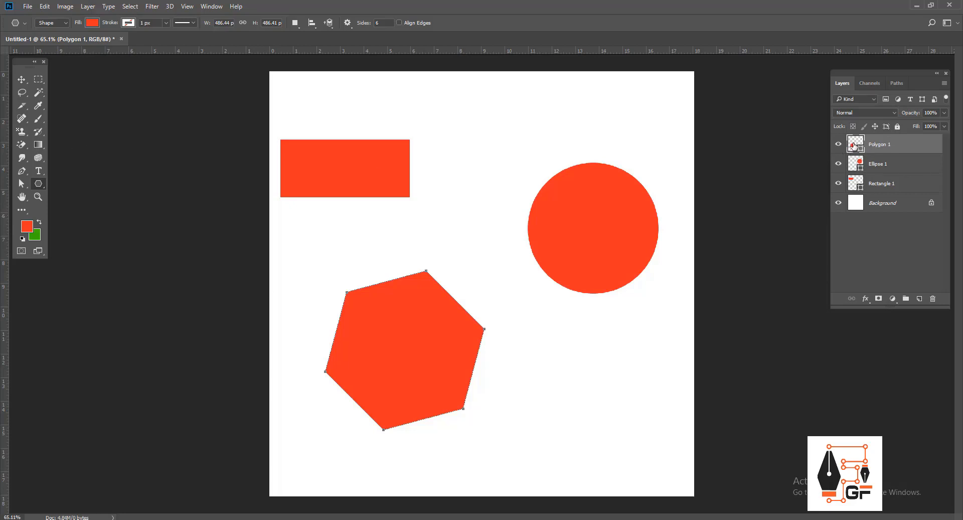
# Open and close the hexagon's fill colour, and move the red rectangle rightwards, closer to the middle of the canvas
pyautogui.doubleClick(855, 145)
pyautogui.press('Return')
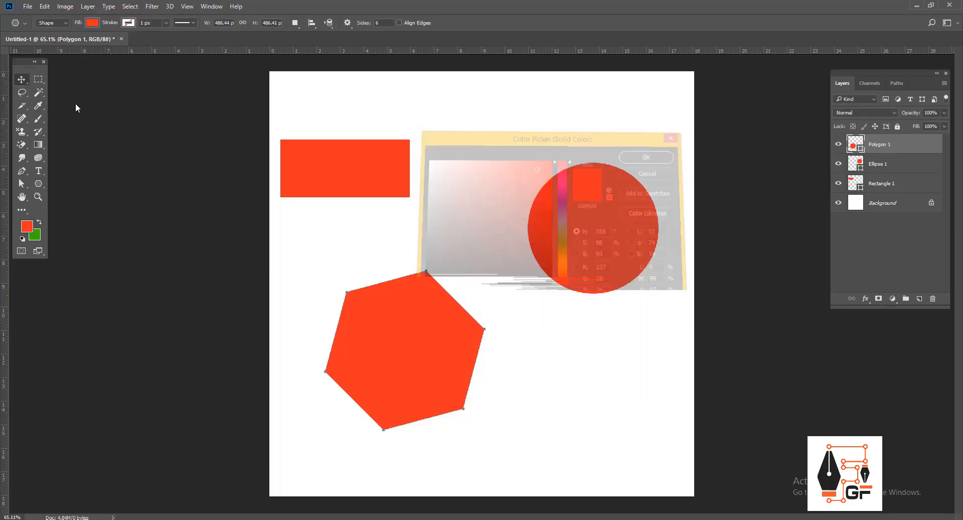
pyautogui.moveTo(354, 179); pyautogui.dragTo(419, 167)
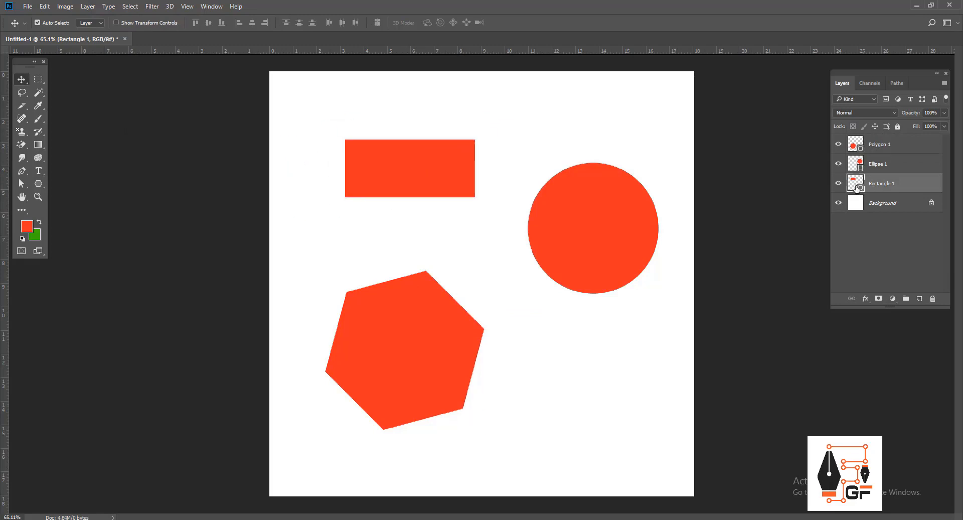
# Try recolouring the rectangle pink (#e321c1) through its layer's Color Picker, and cancel the change
pyautogui.doubleClick(860, 185)
pyautogui.press('Return')
pyautogui.doubleClick(859, 185)
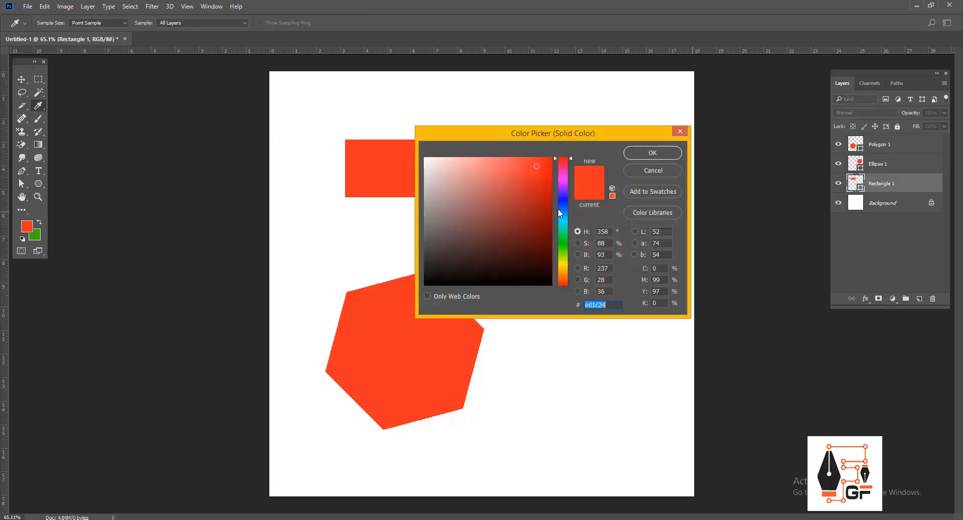
pyautogui.moveTo(548, 134); pyautogui.dragTo(610, 210)
pyautogui.moveTo(574, 211)
pyautogui.mouseDown()
pyautogui.moveTo(577, 255)
pyautogui.moveTo(579, 207)
pyautogui.mouseUp()
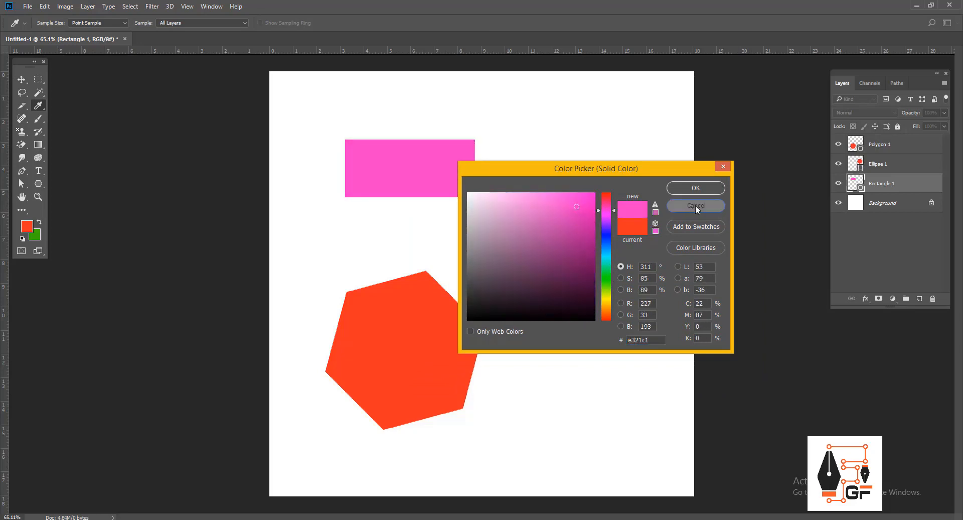
pyautogui.click(696, 205)
# Try recolouring the rectangle purple (#b007e1) through its layer's Color Picker, and cancel the change
pyautogui.doubleClick(858, 183)
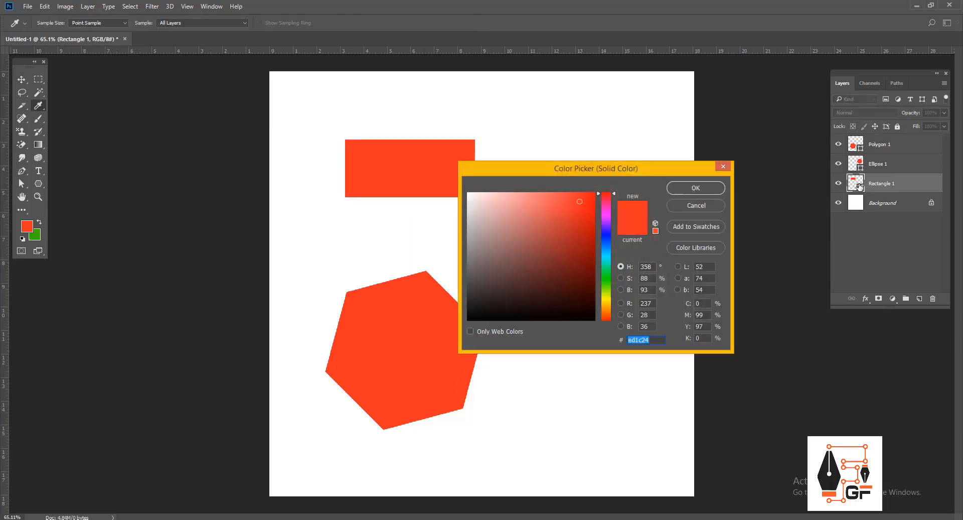
pyautogui.press('Escape')
pyautogui.doubleClick(857, 183)
pyautogui.click(585, 247)
pyautogui.moveTo(605, 246); pyautogui.dragTo(590, 207)
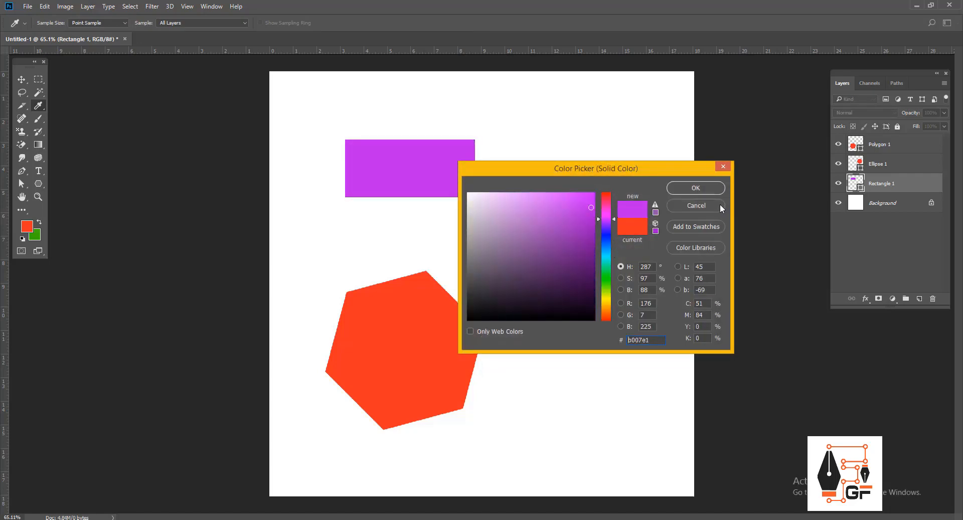
pyautogui.click(720, 205)
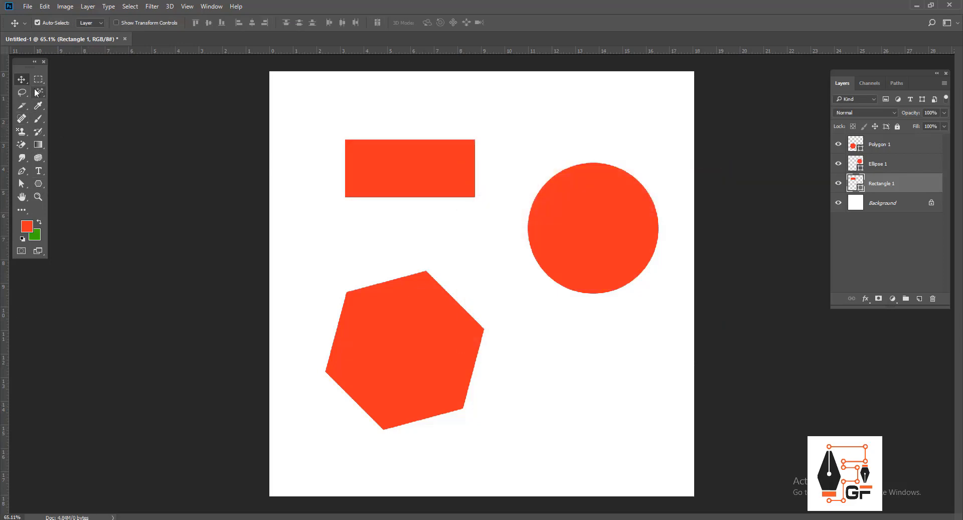
# Activate the Rectangle Tool and try several fill swatches on the rectangle, ending with light mauve
pyautogui.click(40, 184)
pyautogui.rightClick(39, 184)
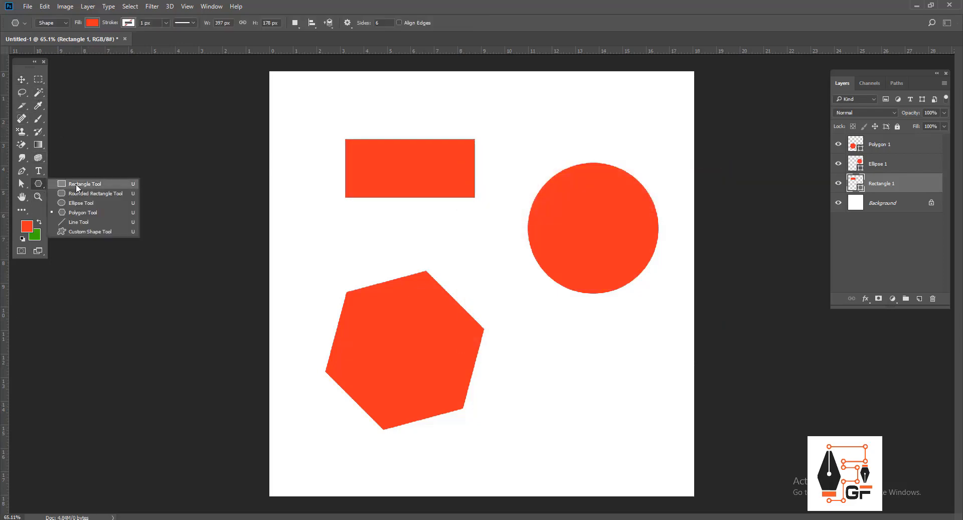
pyautogui.click(76, 183)
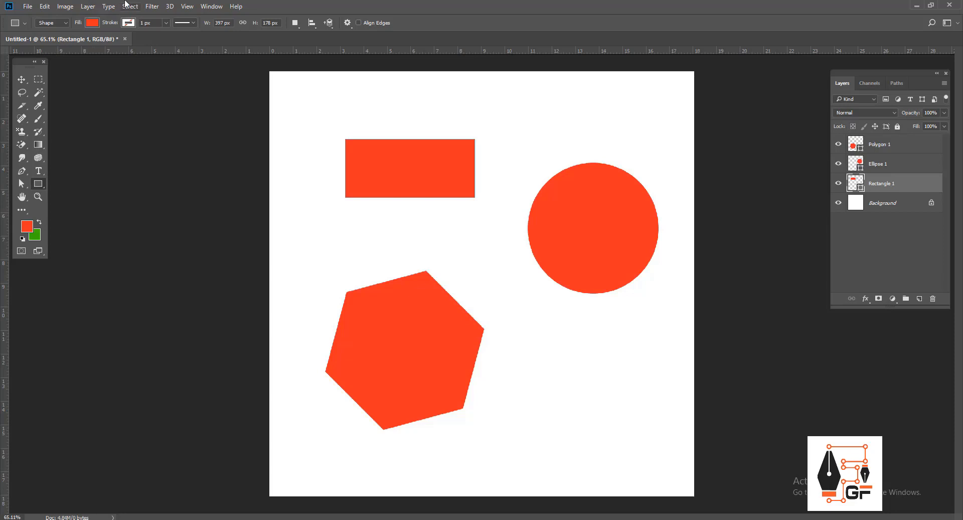
pyautogui.click(91, 25)
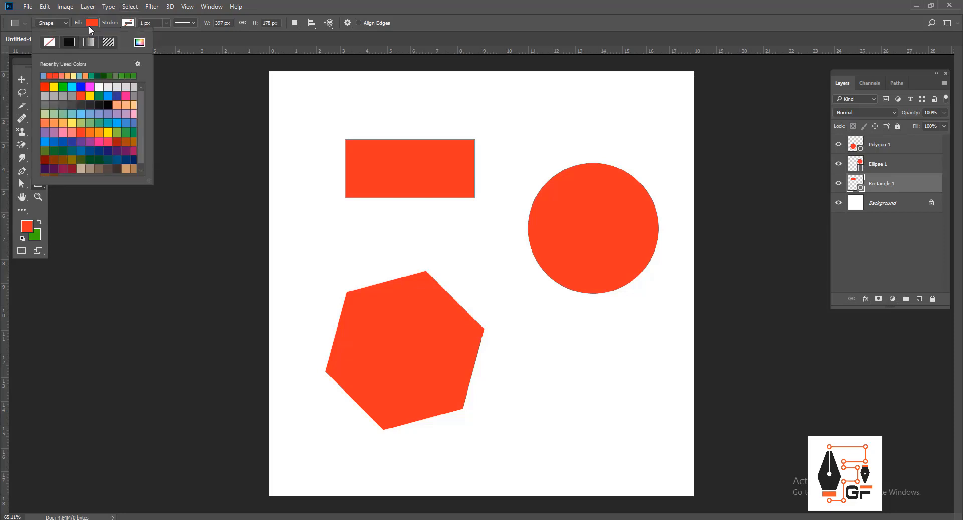
pyautogui.click(99, 106)
pyautogui.click(99, 123)
pyautogui.click(90, 132)
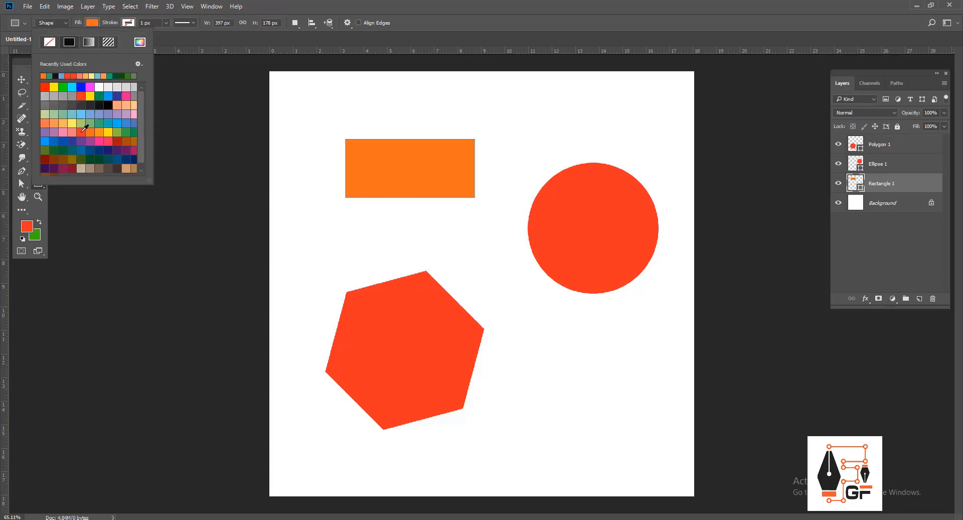
pyautogui.click(81, 133)
pyautogui.click(82, 123)
pyautogui.click(108, 115)
pyautogui.click(99, 122)
pyautogui.click(126, 114)
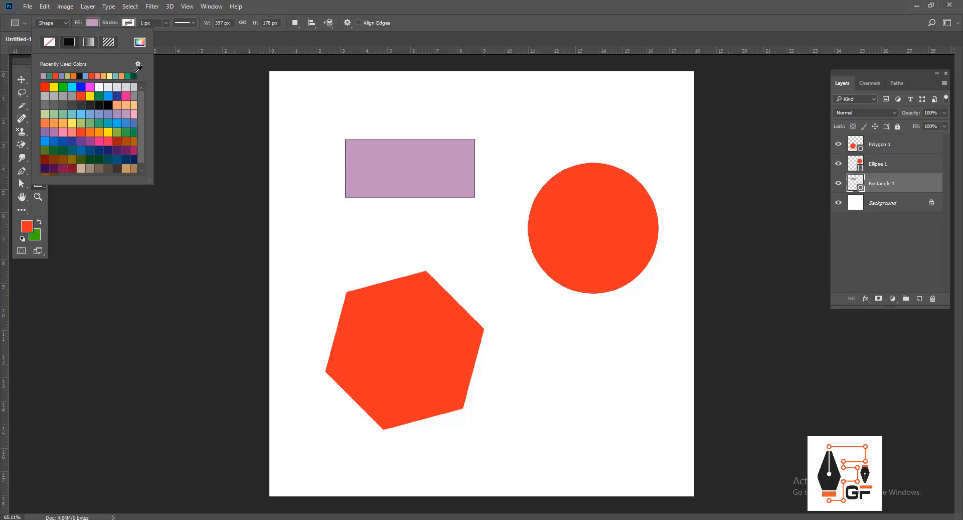
# Recolour the rectangle with a teal green fill swatch, and choose a slightly darker green in the fill's Color Picker
pyautogui.click(100, 122)
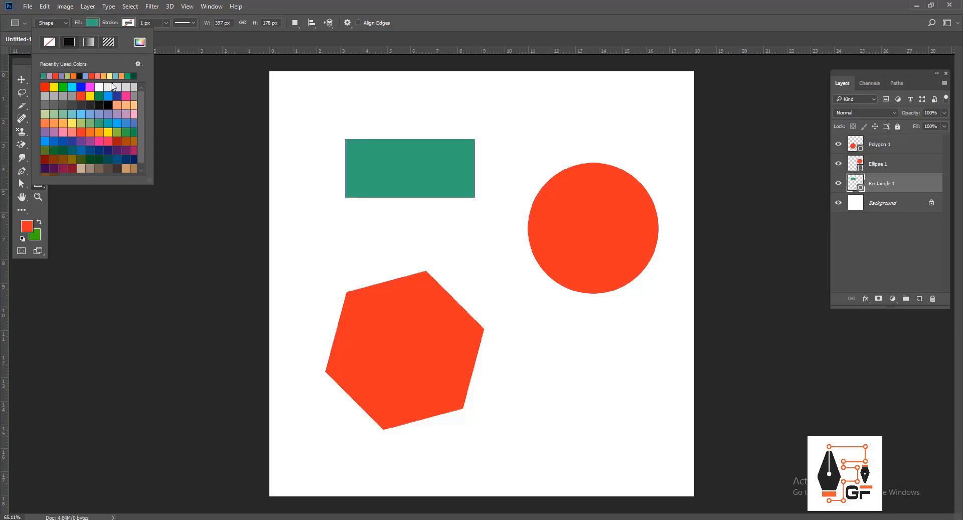
pyautogui.click(92, 24)
pyautogui.click(91, 23)
pyautogui.click(140, 44)
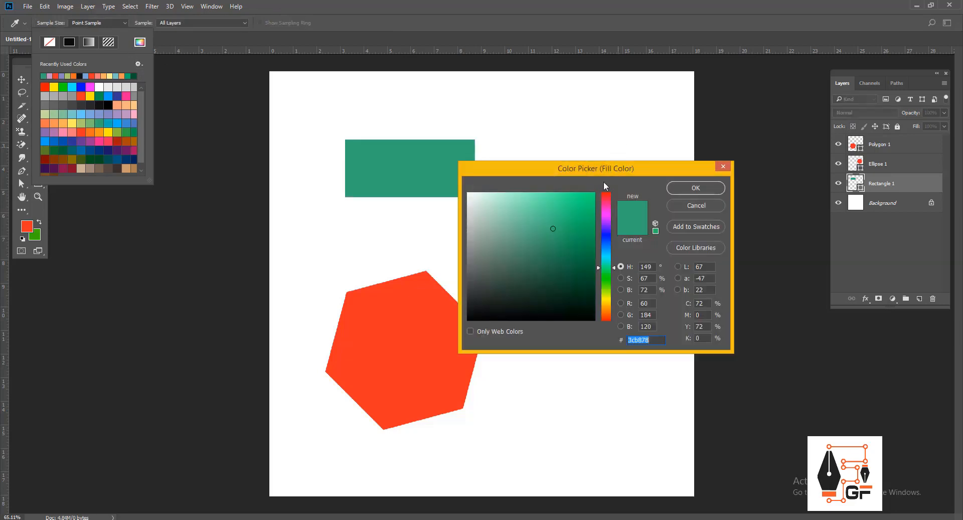
pyautogui.moveTo(571, 216)
pyautogui.mouseDown()
pyautogui.moveTo(552, 206)
pyautogui.moveTo(568, 234)
pyautogui.mouseUp()
pyautogui.click(695, 188)
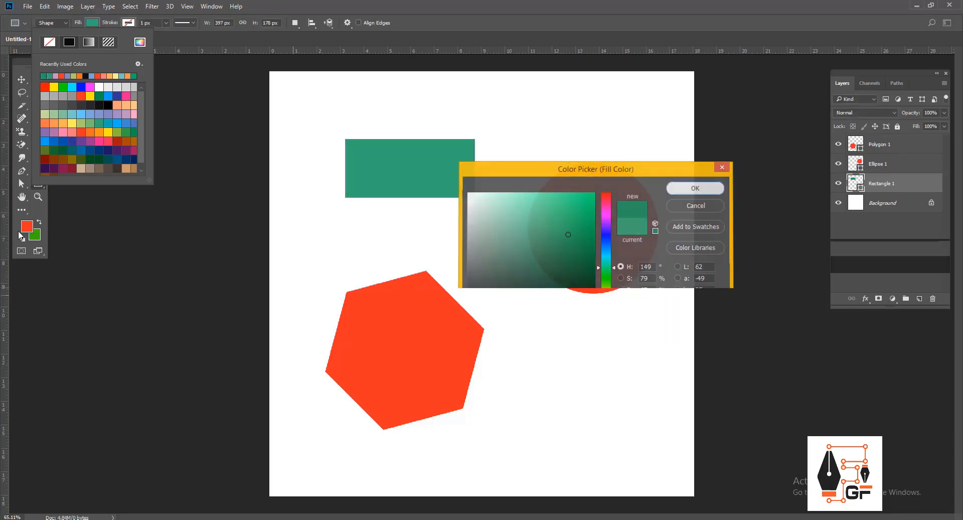
pyautogui.press('Return')
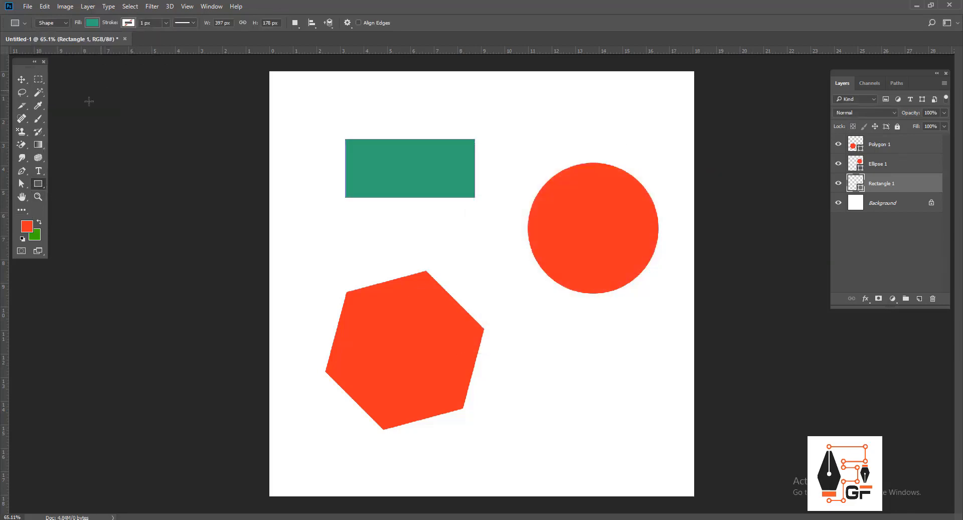
# Inspect the foreground and background colours in their Color Pickers without changing either
pyautogui.click(27, 228)
pyautogui.press('Return')
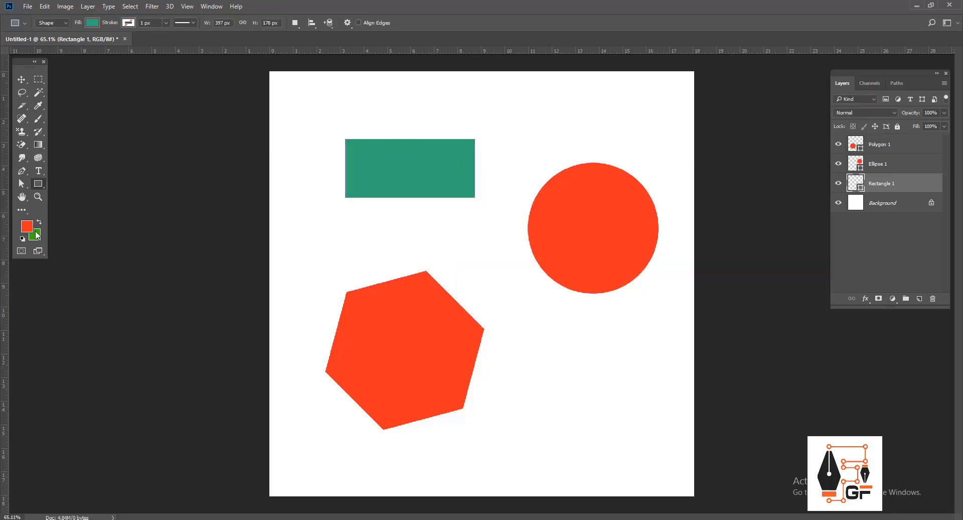
pyautogui.click(38, 235)
pyautogui.press('Return')
# Set the foreground colour to bright blue and fill the rectangle with it
pyautogui.click(28, 227)
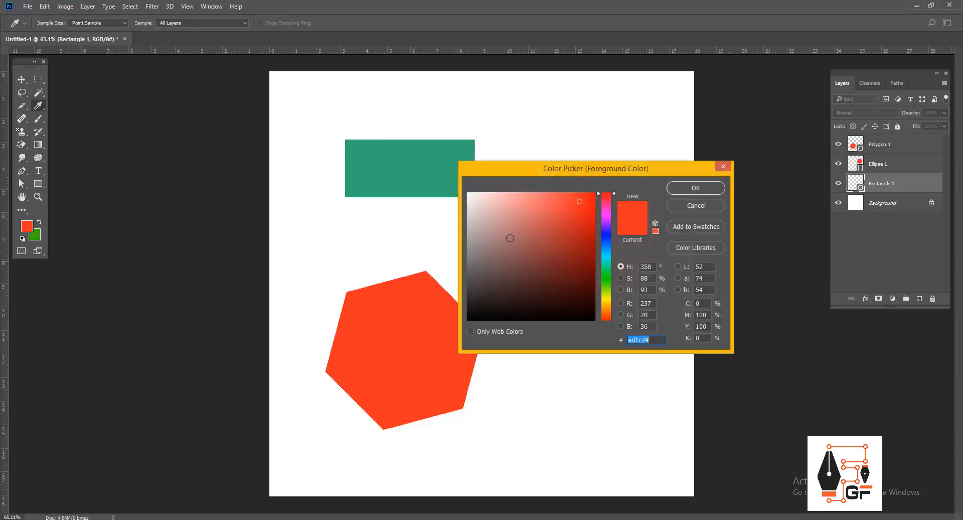
pyautogui.click(608, 230)
pyautogui.click(695, 190)
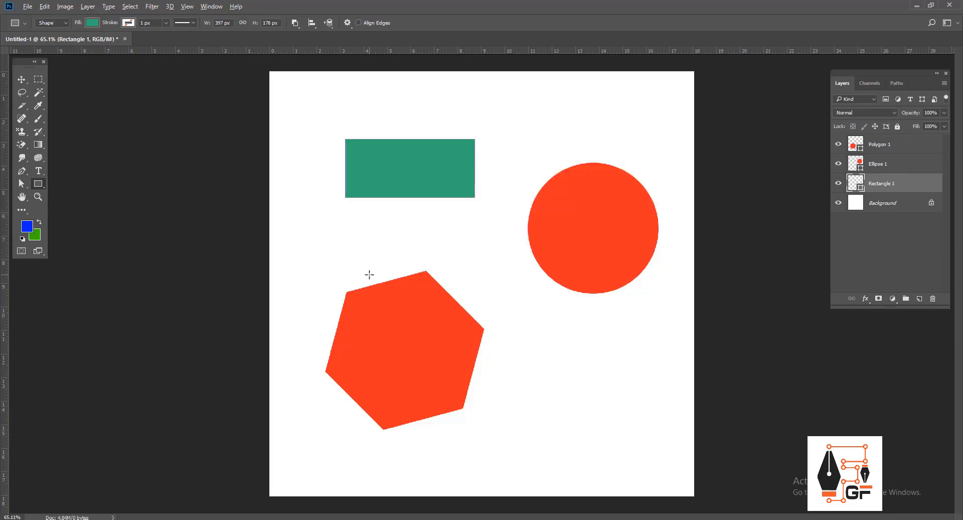
pyautogui.hotkey('alt', 'BackSpace')
# Set the background colour to pink and fill the rectangle with it
pyautogui.click(39, 236)
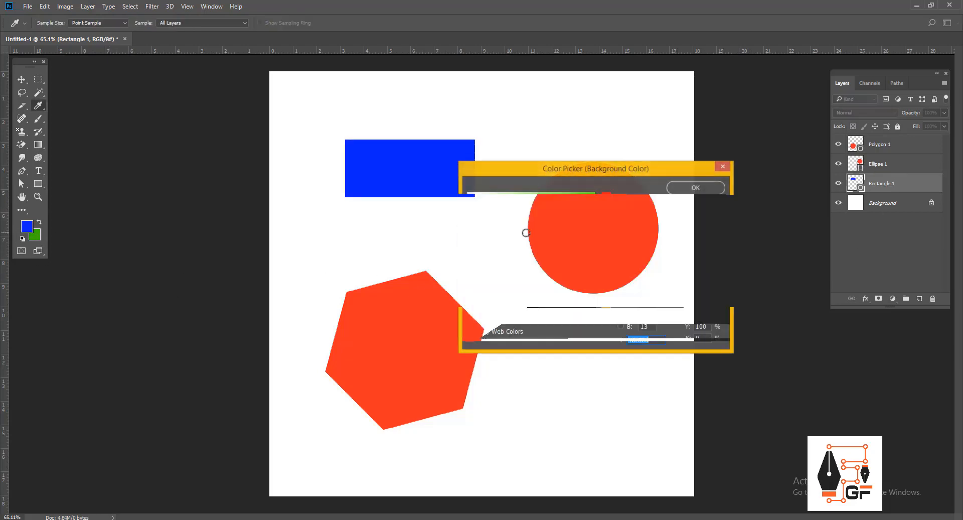
pyautogui.click(606, 204)
pyautogui.click(569, 203)
pyautogui.click(683, 187)
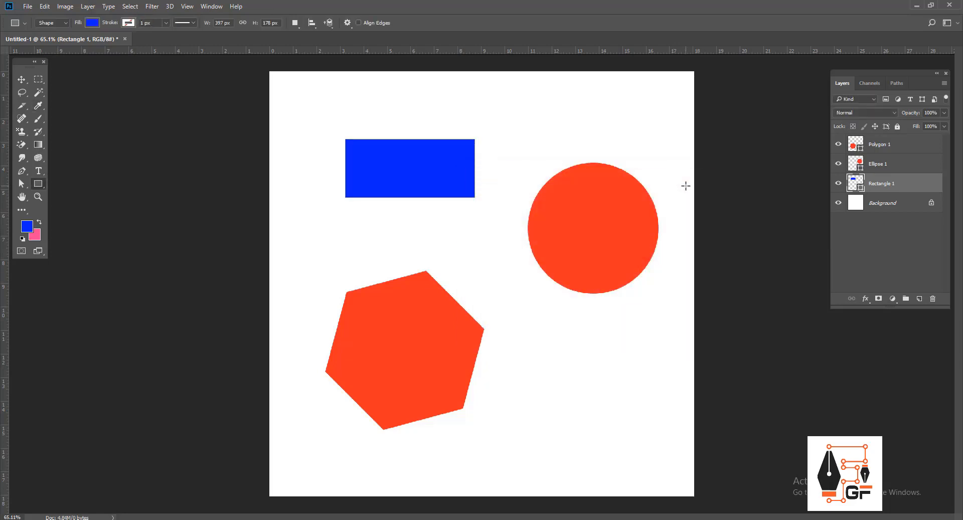
pyautogui.hotkey('ctrl', 'BackSpace')
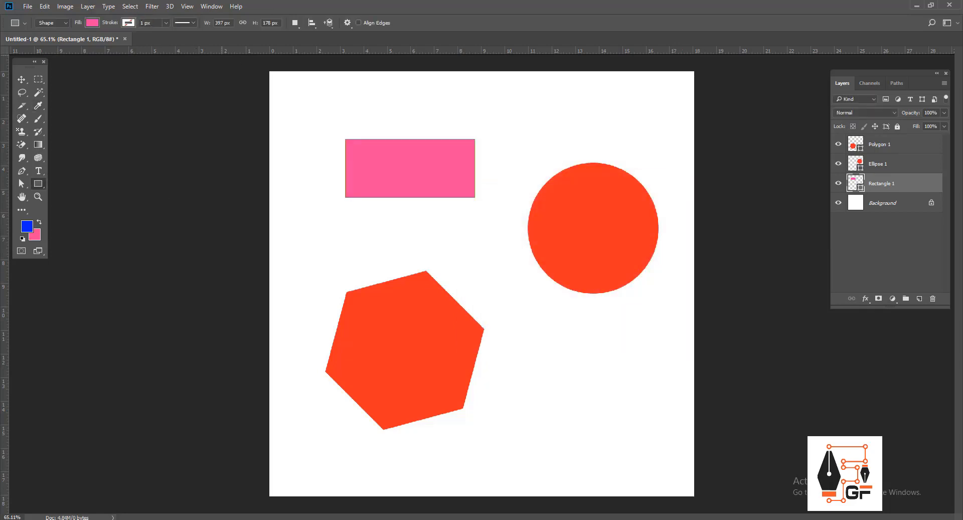
# Display the Color panel, try a darker blue and olive green (#8eba14) as the foreground colour, and check the latter in the Color Picker
pyautogui.click(208, 7)
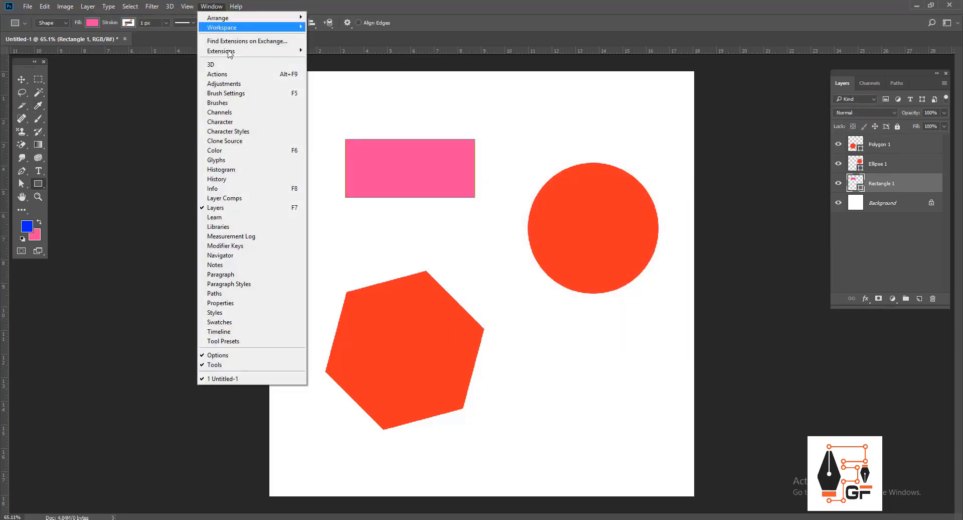
pyautogui.click(244, 150)
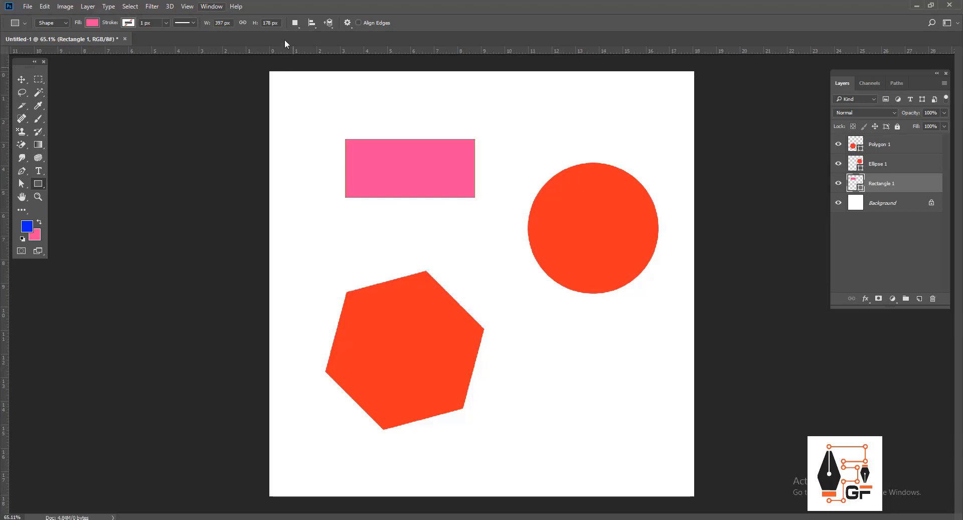
pyautogui.click(216, 7)
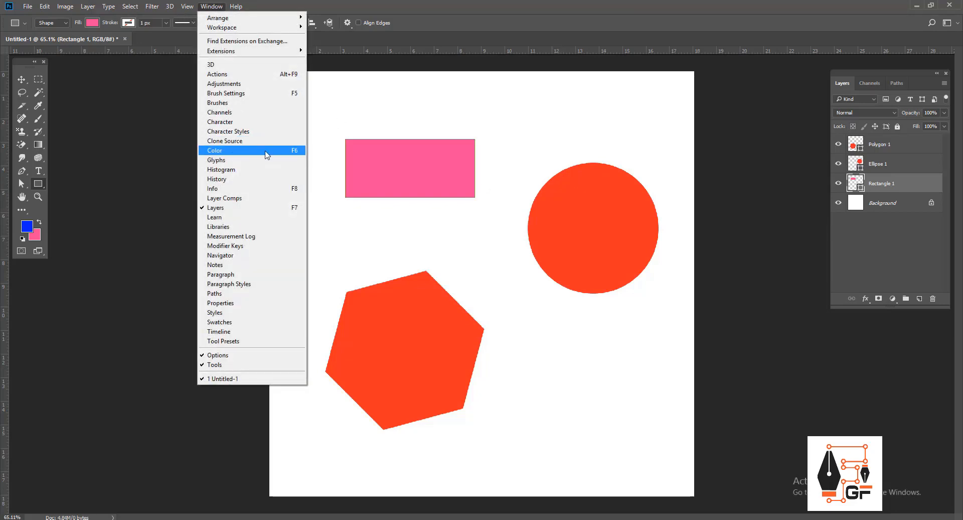
pyautogui.click(299, 152)
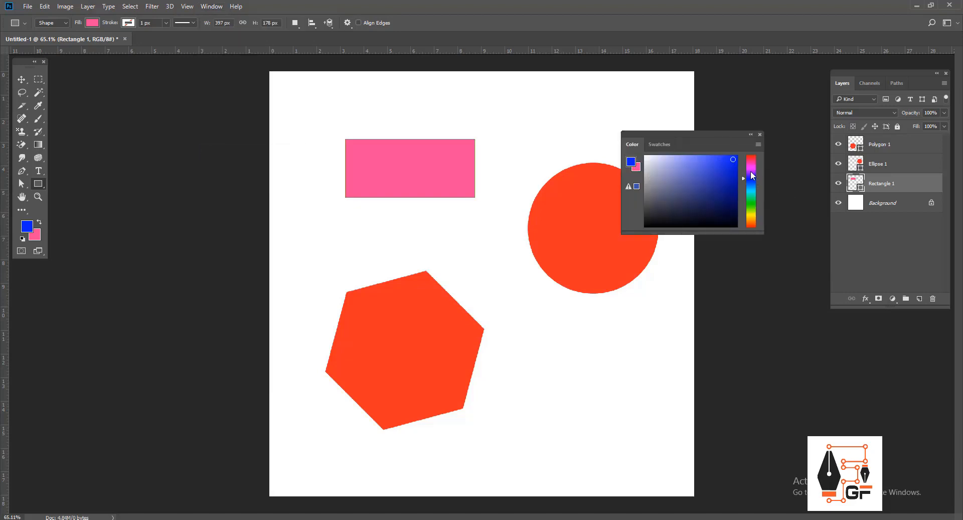
pyautogui.moveTo(751, 172)
pyautogui.mouseDown()
pyautogui.moveTo(755, 204)
pyautogui.moveTo(728, 177)
pyautogui.mouseUp()
pyautogui.click(727, 175)
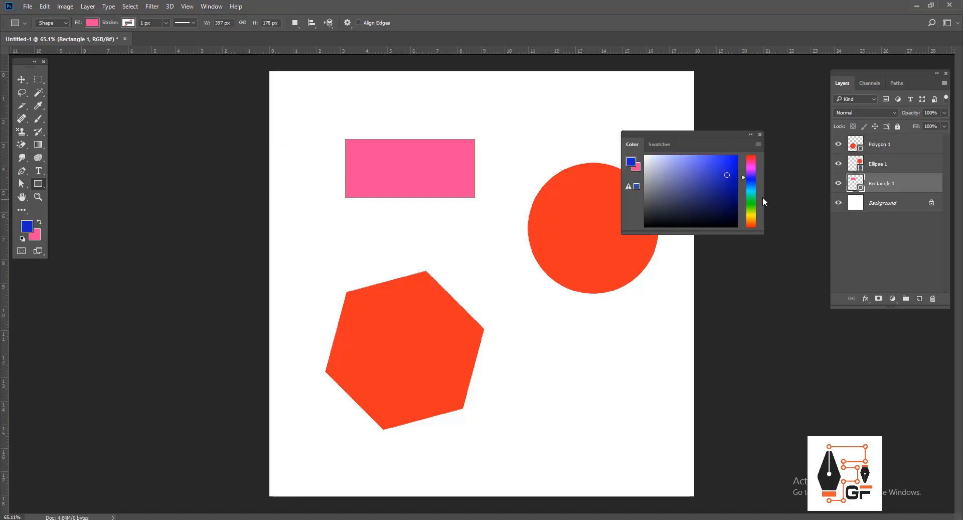
pyautogui.click(751, 211)
pyautogui.click(27, 226)
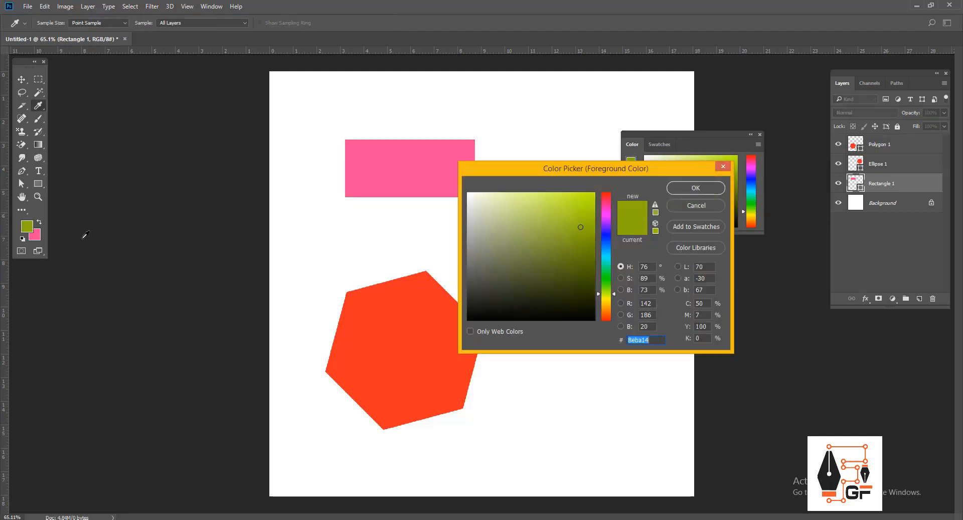
pyautogui.click(696, 188)
# Try crimson, pick golden yellow as the foreground colour from the colour ramp, and fill the rectangle with it
pyautogui.click(751, 160)
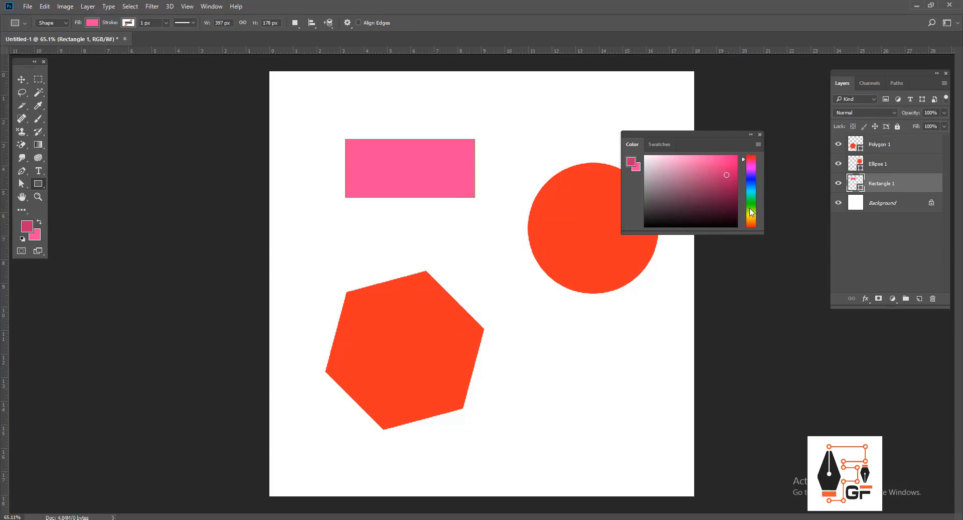
pyautogui.click(751, 214)
pyautogui.moveTo(727, 175); pyautogui.dragTo(734, 160)
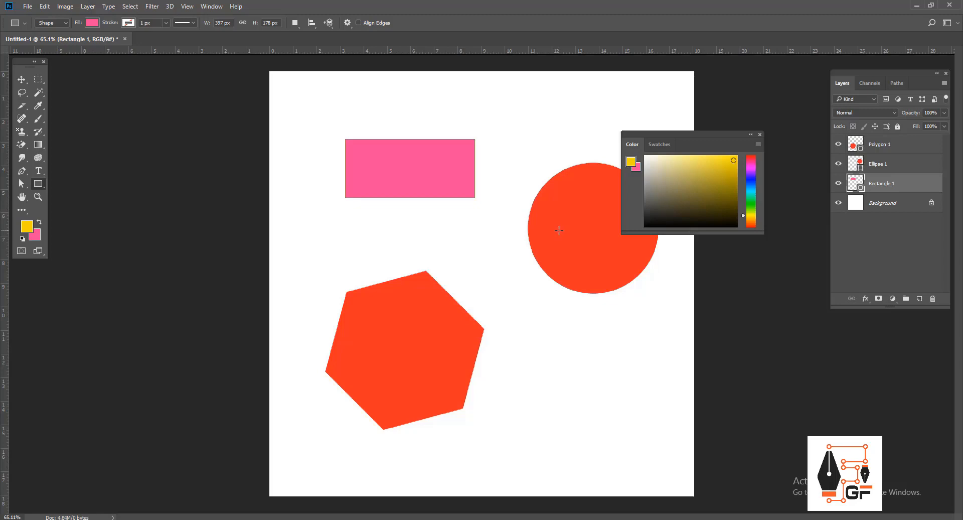
pyautogui.hotkey('alt', 'BackSpace')
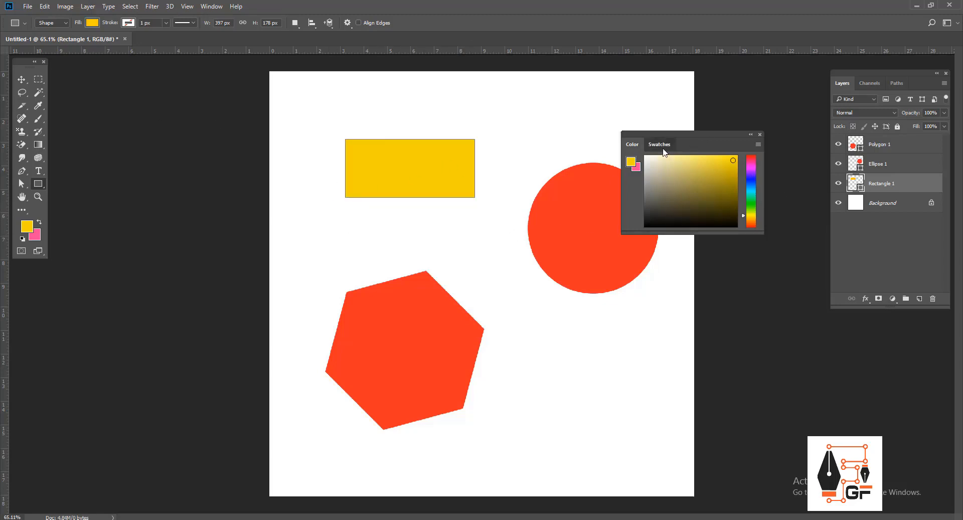
# Try several colour swatches, choose orange-red as the foreground colour, fill the rectangle with it, and close the swatches
pyautogui.click(663, 149)
pyautogui.click(721, 200)
pyautogui.click(693, 206)
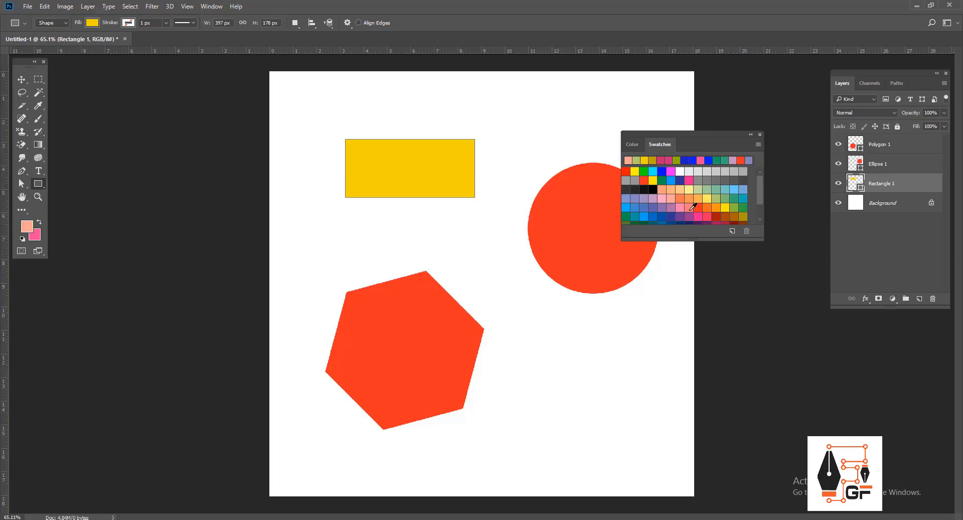
pyautogui.click(709, 206)
pyautogui.click(698, 208)
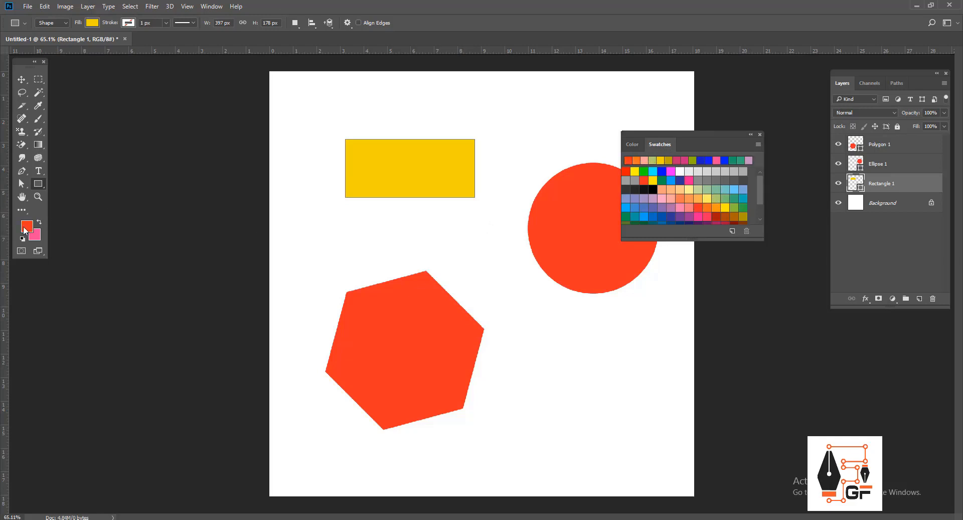
pyautogui.hotkey('alt', 'BackSpace')
pyautogui.scroll(2, 451, 178)
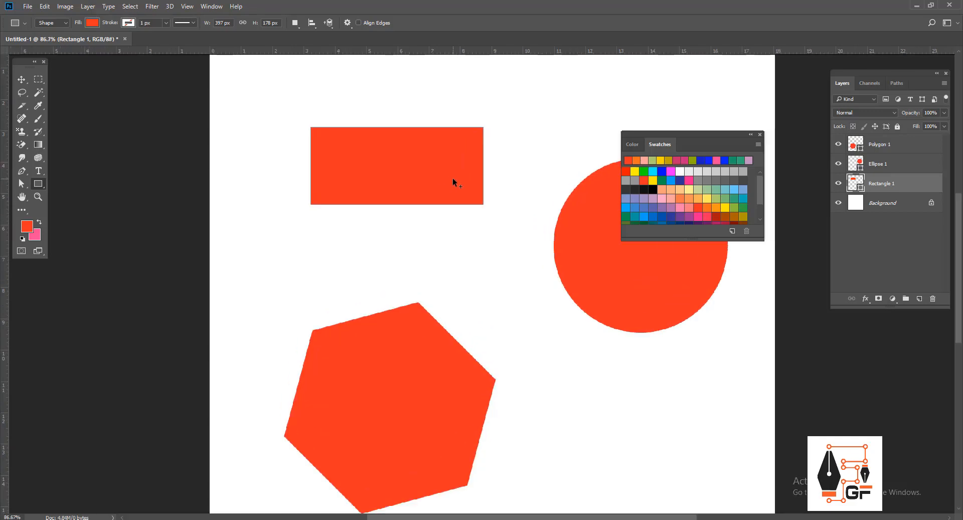
pyautogui.moveTo(453, 178); pyautogui.dragTo(404, 224)
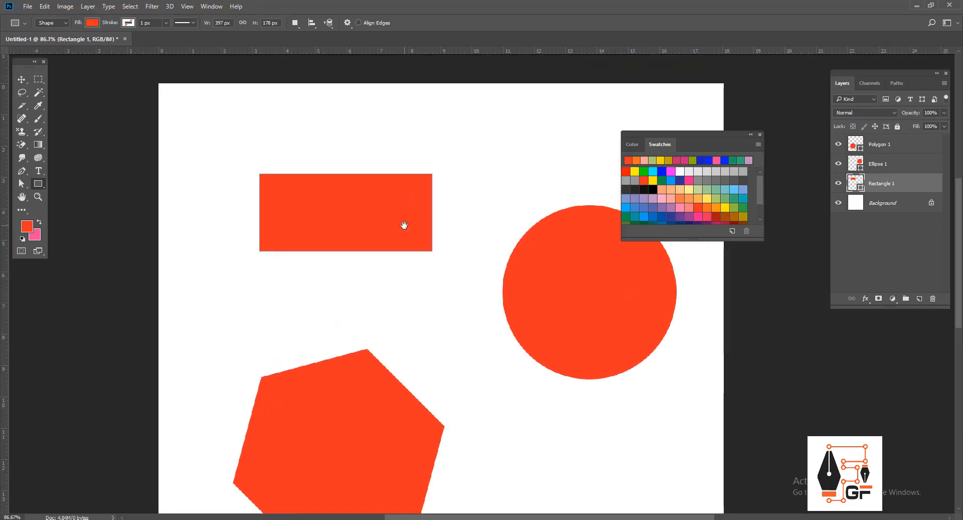
pyautogui.click(759, 134)
pyautogui.moveTo(532, 235); pyautogui.dragTo(507, 206)
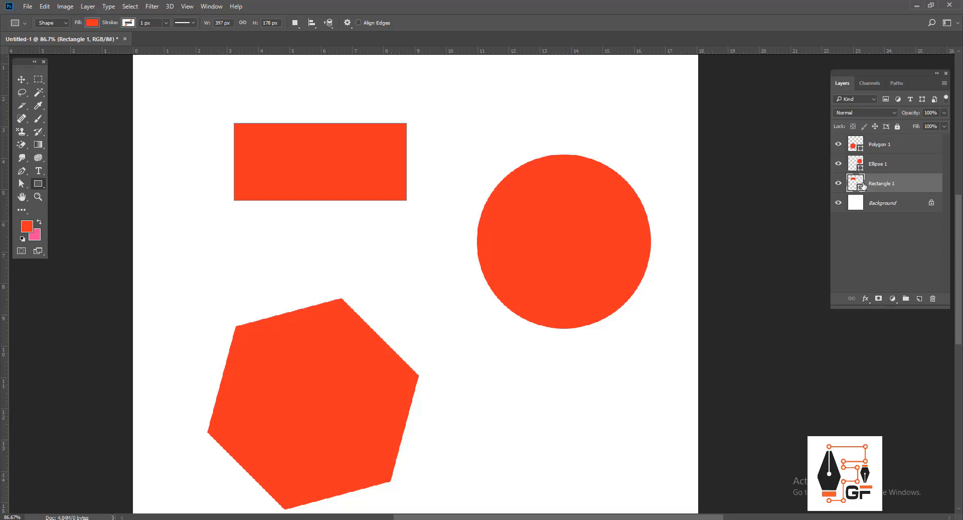
# Draw a rectangular marquee selection below the circle, fill it with the pink background colour on a new layer, and deselect
pyautogui.rightClick(44, 81)
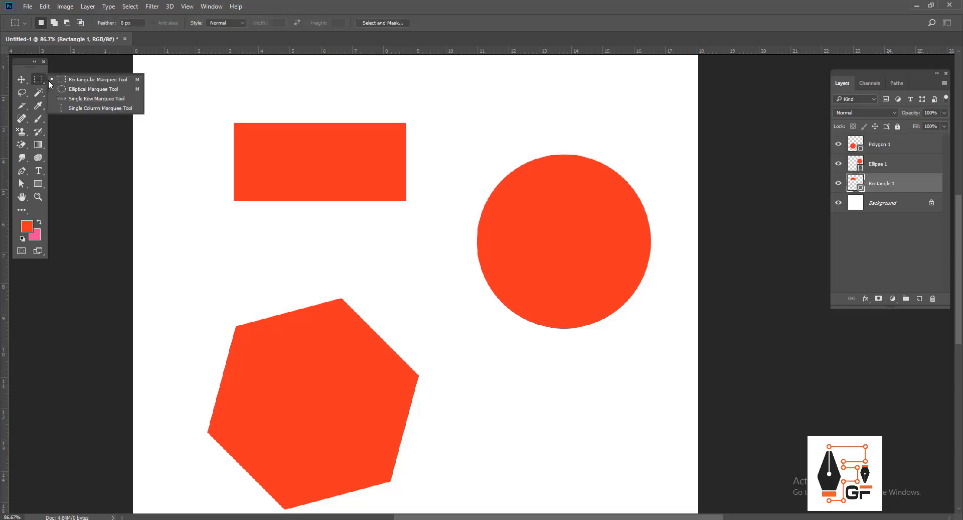
pyautogui.click(70, 80)
pyautogui.rightClick(45, 82)
pyautogui.click(62, 80)
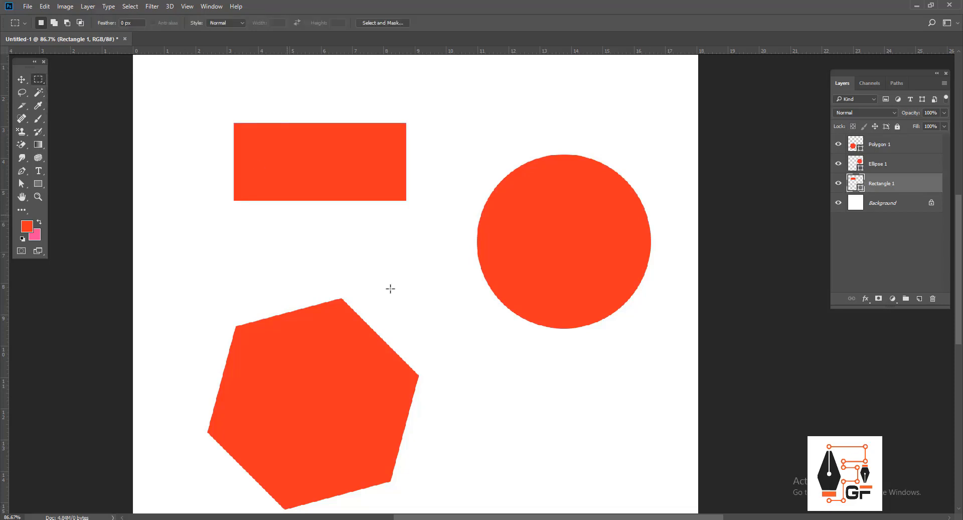
pyautogui.scroll(-3, 401, 276)
pyautogui.moveTo(416, 270); pyautogui.dragTo(576, 370)
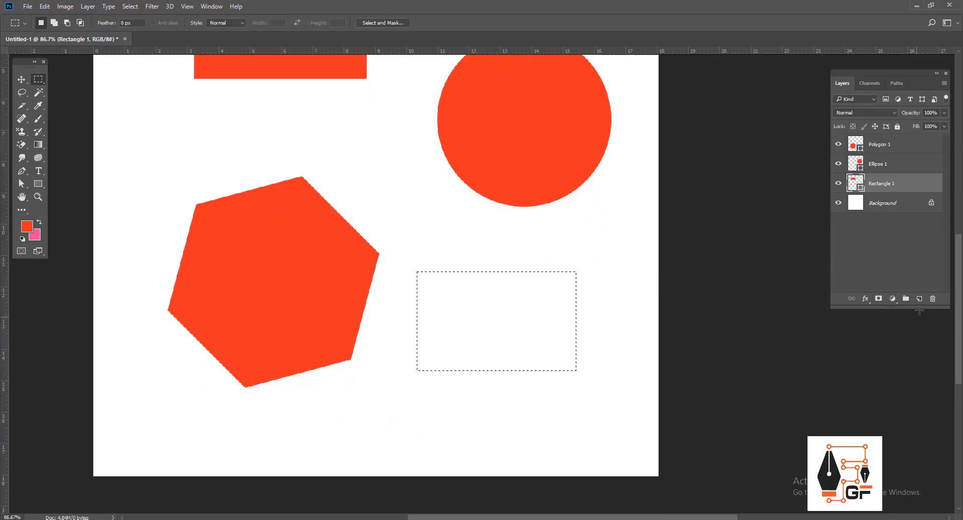
pyautogui.click(919, 299)
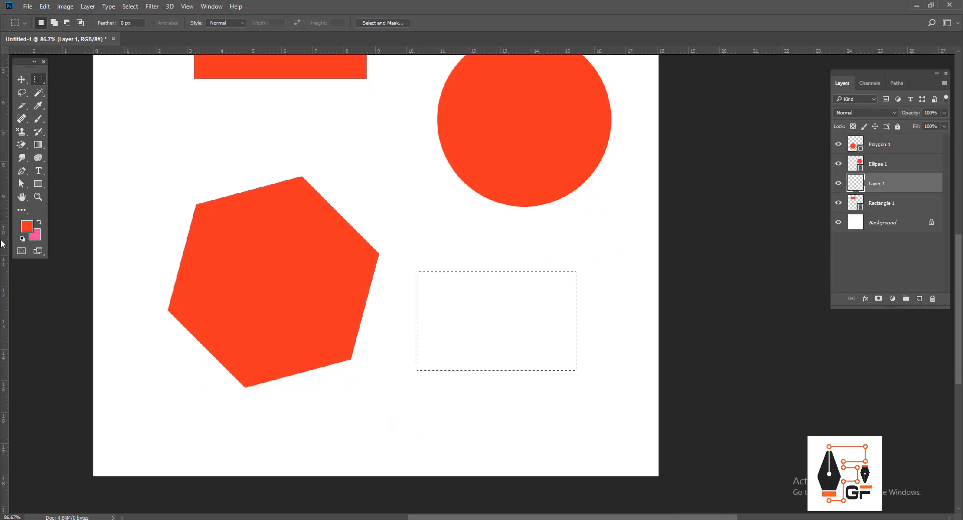
pyautogui.hotkey('ctrl', 'BackSpace')
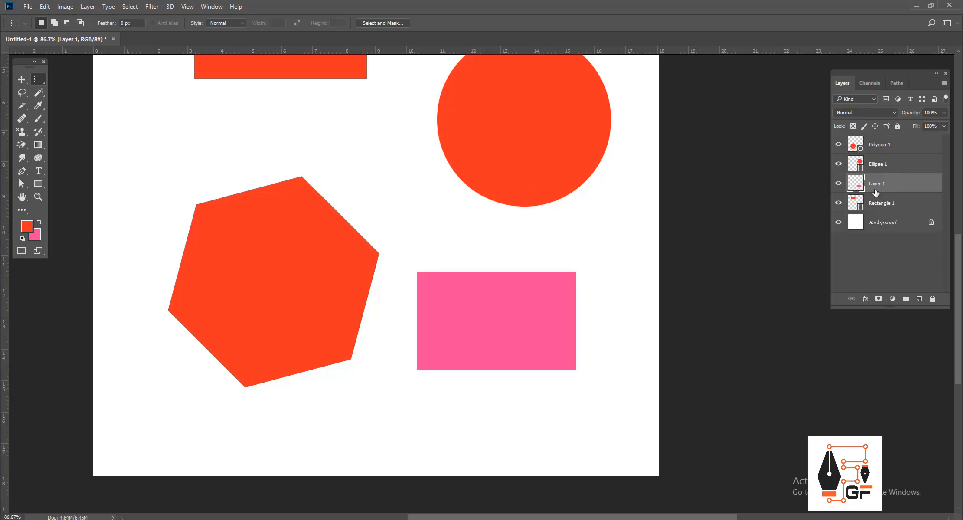
# Hide and show the pink rectangle's layer and the orange-red rectangle's layer to identify what each one contains
pyautogui.click(838, 184)
pyautogui.click(839, 184)
pyautogui.click(839, 184)
pyautogui.click(838, 184)
pyautogui.click(855, 202)
pyautogui.click(839, 202)
pyautogui.click(839, 202)
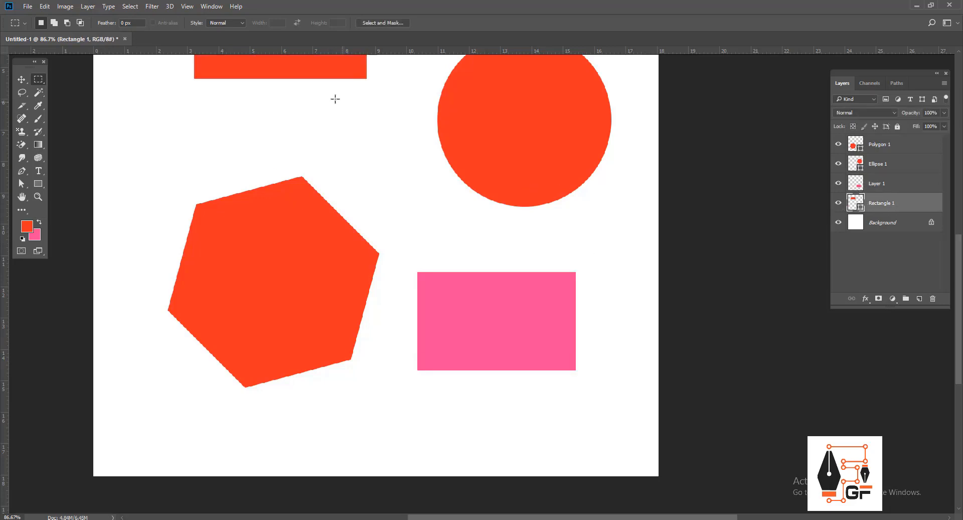
# Move the orange-red rectangle directly below the pink one, and toggle its layer's visibility off and on
pyautogui.press('v')
pyautogui.moveTo(332, 75); pyautogui.dragTo(555, 460)
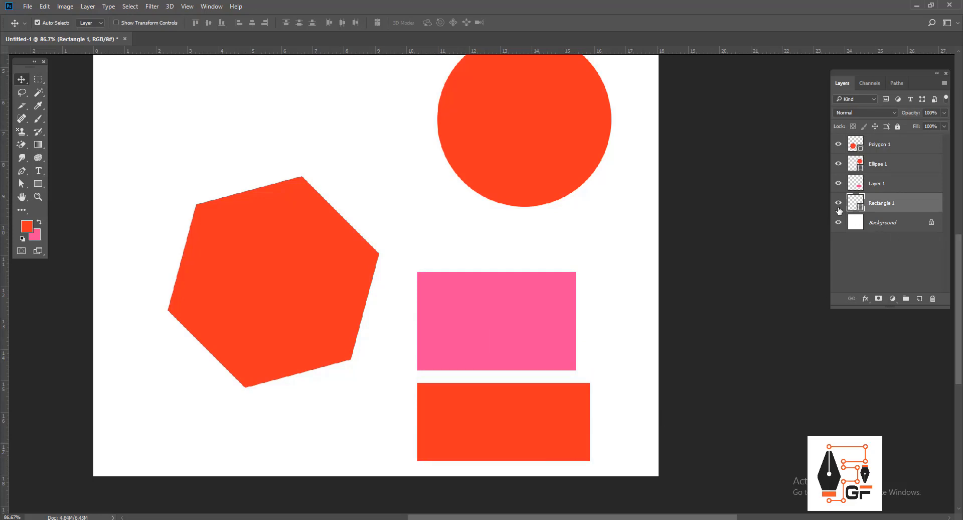
pyautogui.click(839, 202)
pyautogui.click(839, 203)
# Toggle the pink rectangle's layer visibility, and select the pixel layer and shape layer alternately to compare their thumbnails
pyautogui.click(855, 183)
pyautogui.click(839, 184)
pyautogui.click(839, 183)
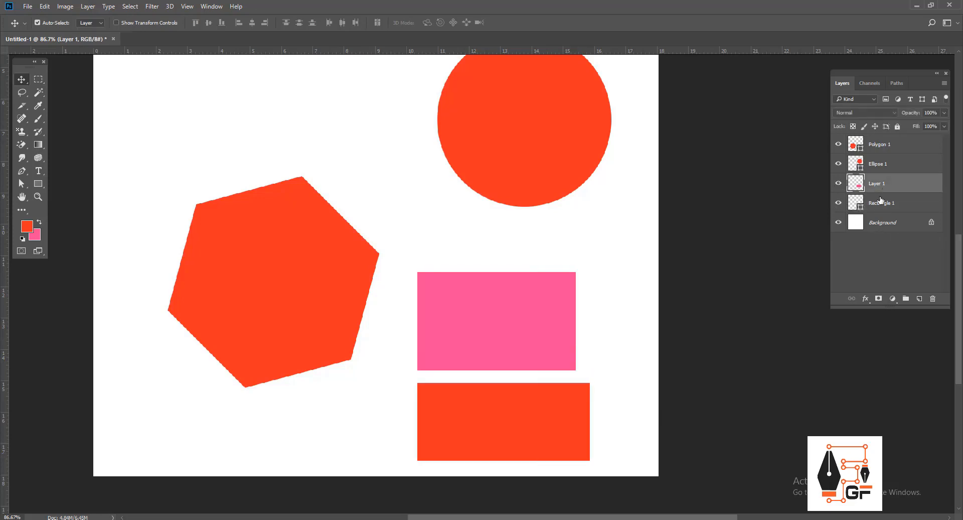
pyautogui.click(881, 205)
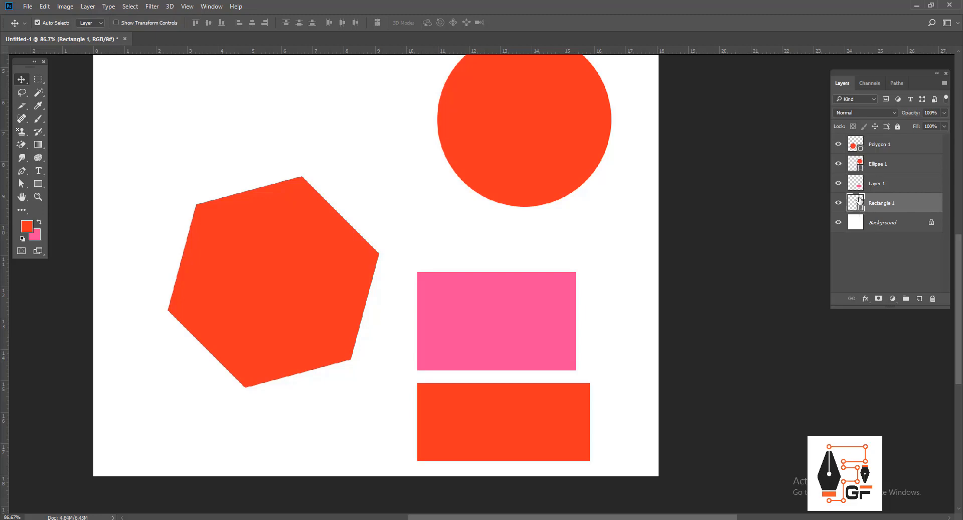
pyautogui.click(877, 189)
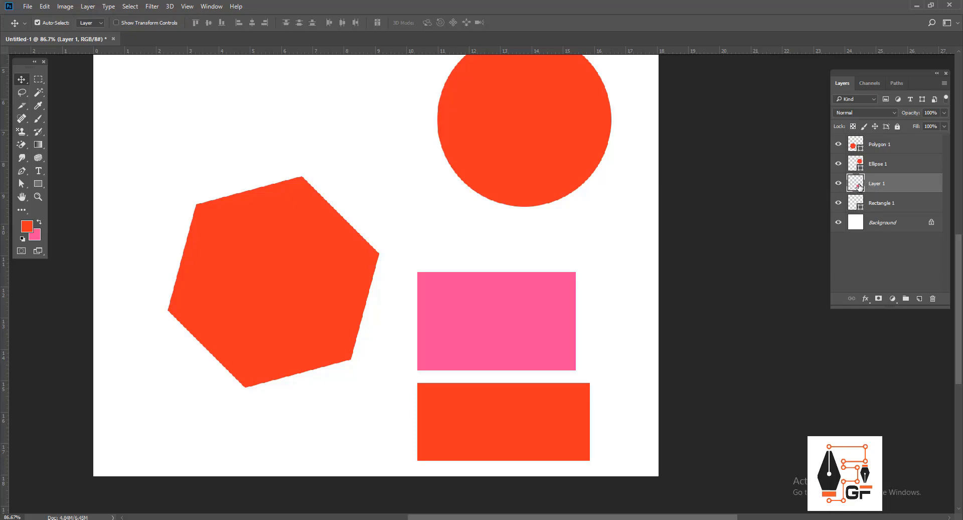
pyautogui.click(855, 204)
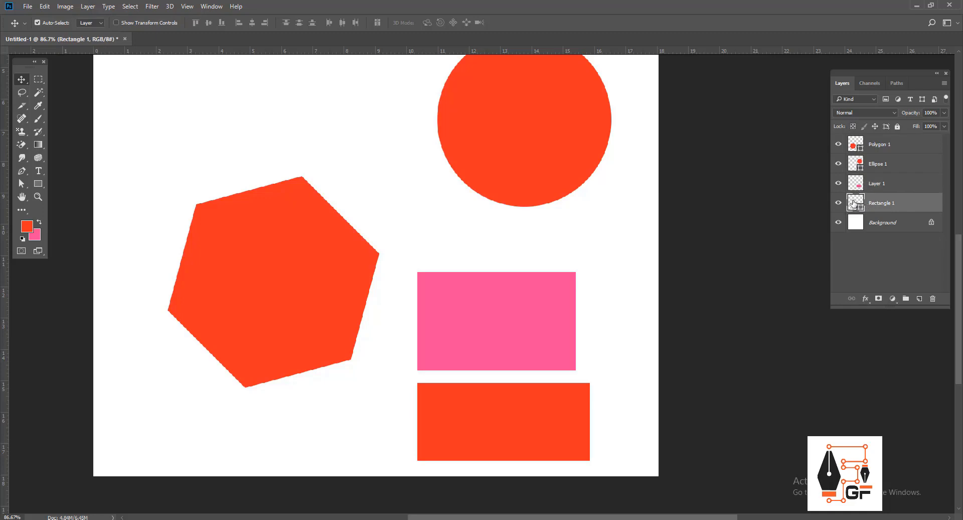
# Preview the fill colour ae0a10 on the lower rectangle's shape layer and cancel, and open and cancel the pink pixel layer's Layer Style settings
pyautogui.click(863, 189)
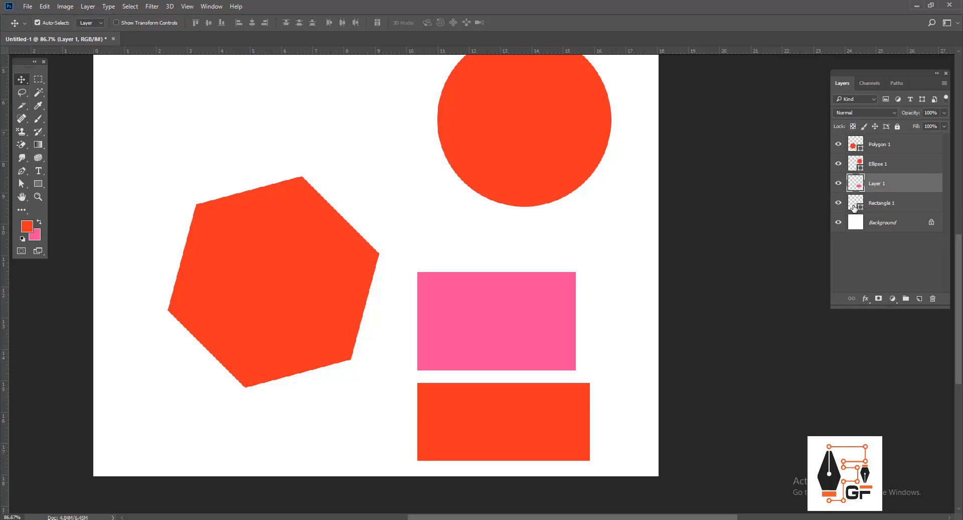
pyautogui.doubleClick(856, 204)
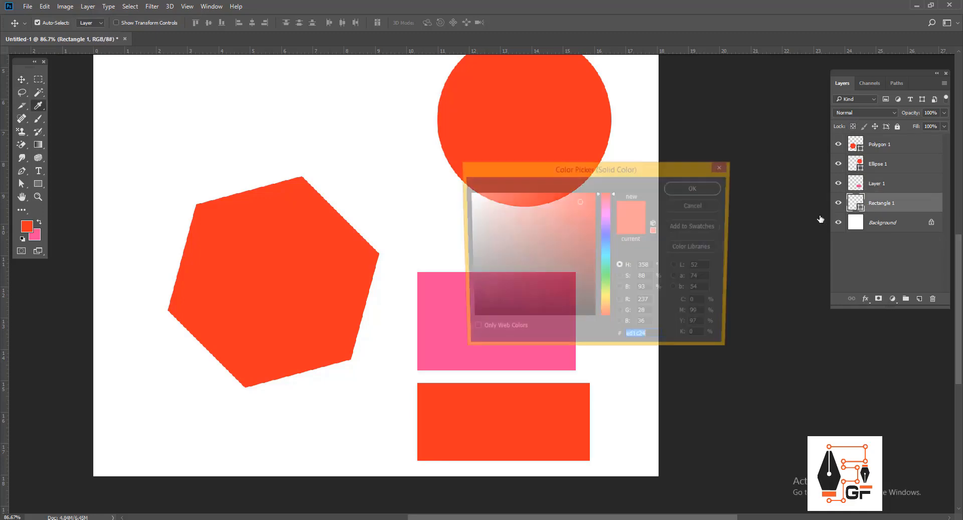
pyautogui.write('ae0a10')
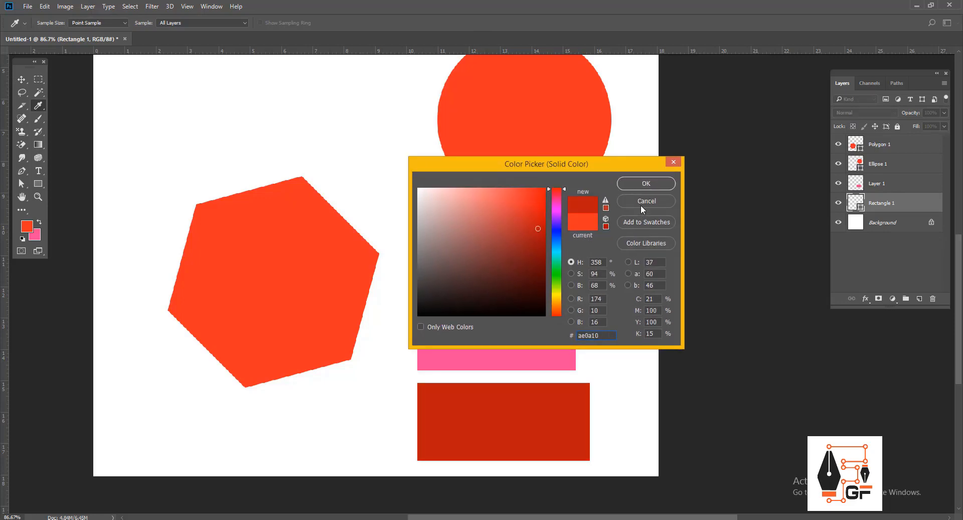
pyautogui.click(643, 202)
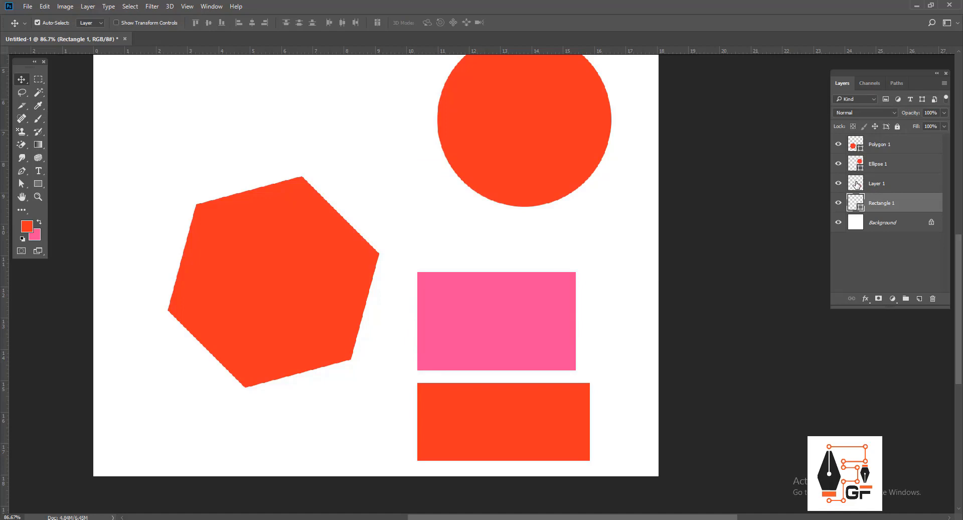
pyautogui.doubleClick(855, 184)
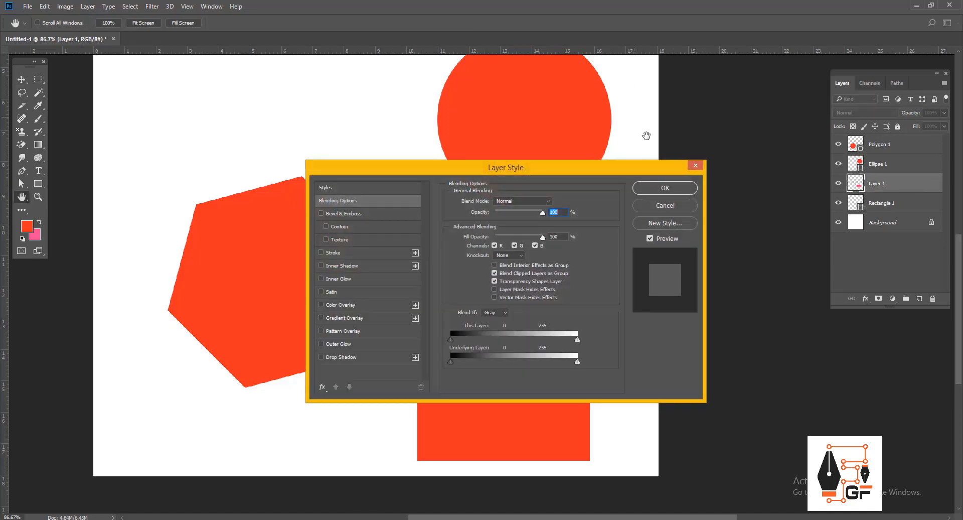
pyautogui.click(665, 205)
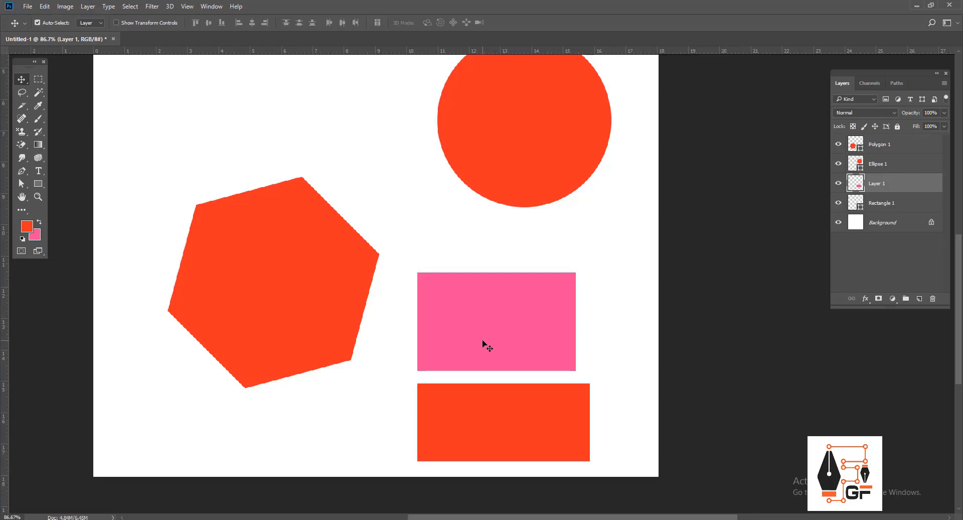
# Delete the pink rectangle, orange-red rectangle, polygon and ellipse layers, leaving only the Background
pyautogui.press('Delete')
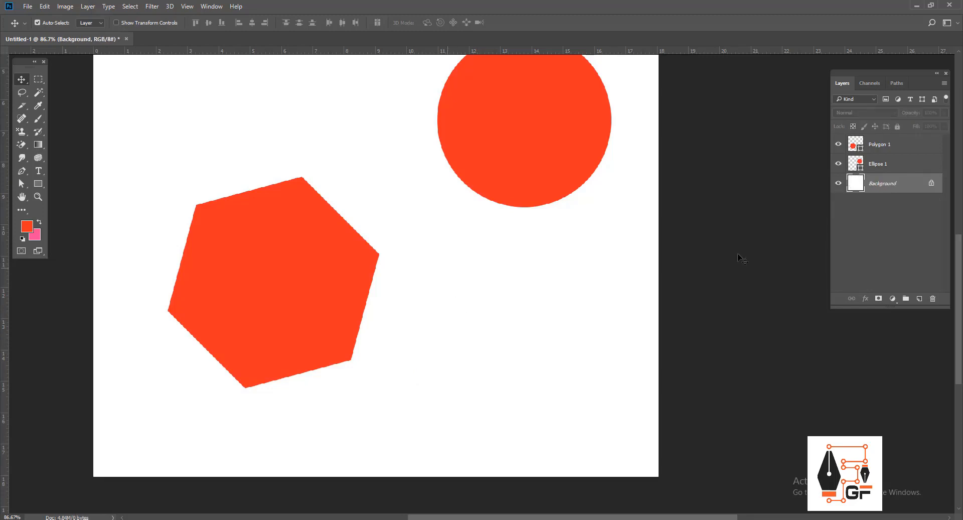
pyautogui.click(899, 165)
pyautogui.click(890, 150)
pyautogui.press('Delete')
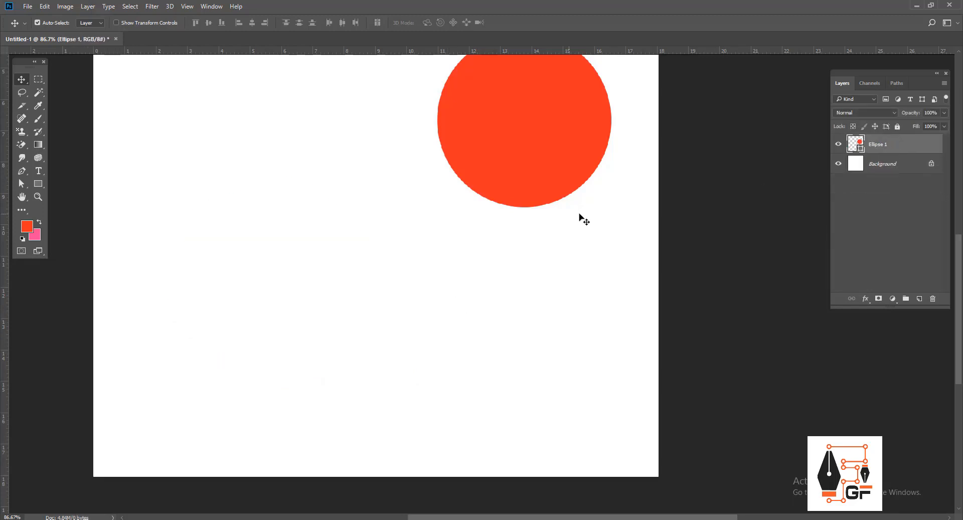
pyautogui.press('Delete')
# Draw four staggered rectangles down the canvas with the Rectangle tool, from about 179 × 62 px to 79 × 51 px, and close the shape properties
pyautogui.click(41, 183)
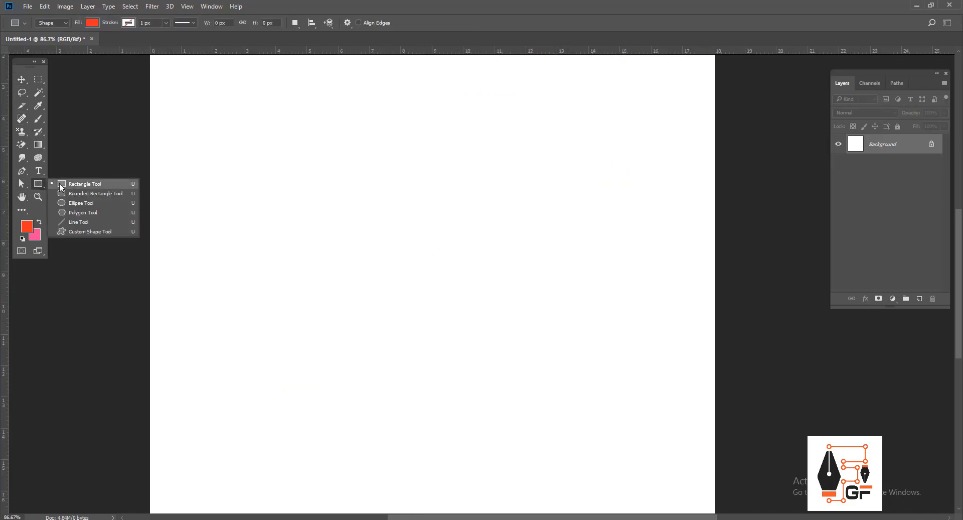
pyautogui.click(86, 185)
pyautogui.moveTo(269, 100); pyautogui.dragTo(346, 128)
pyautogui.moveTo(288, 164); pyautogui.dragTo(346, 184)
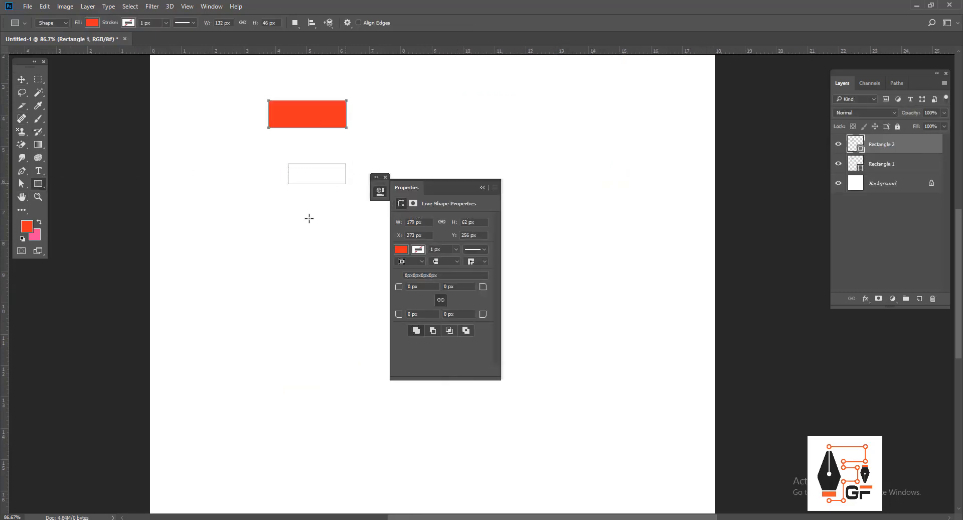
pyautogui.moveTo(297, 215)
pyautogui.mouseDown()
pyautogui.moveTo(251, 221)
pyautogui.moveTo(248, 237)
pyautogui.mouseUp()
pyautogui.moveTo(297, 260); pyautogui.dragTo(333, 282)
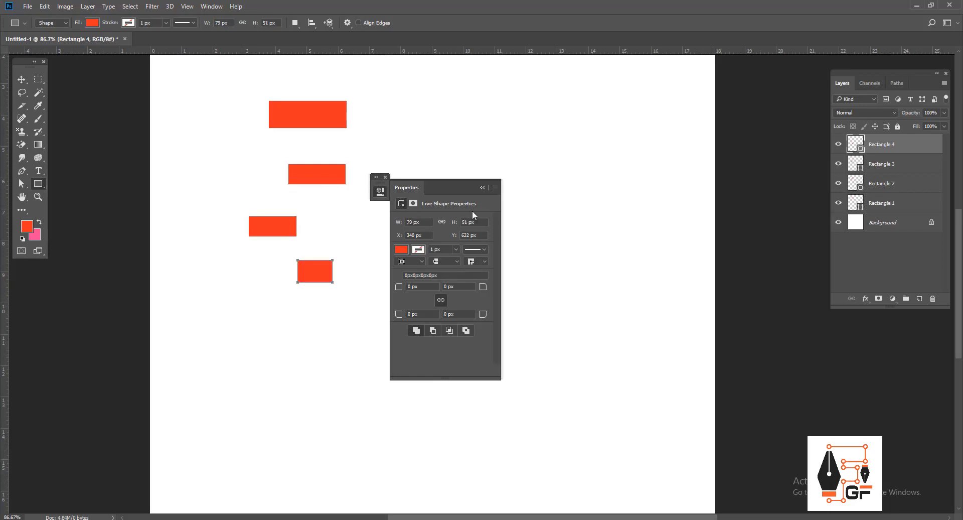
pyautogui.click(482, 187)
pyautogui.press('v')
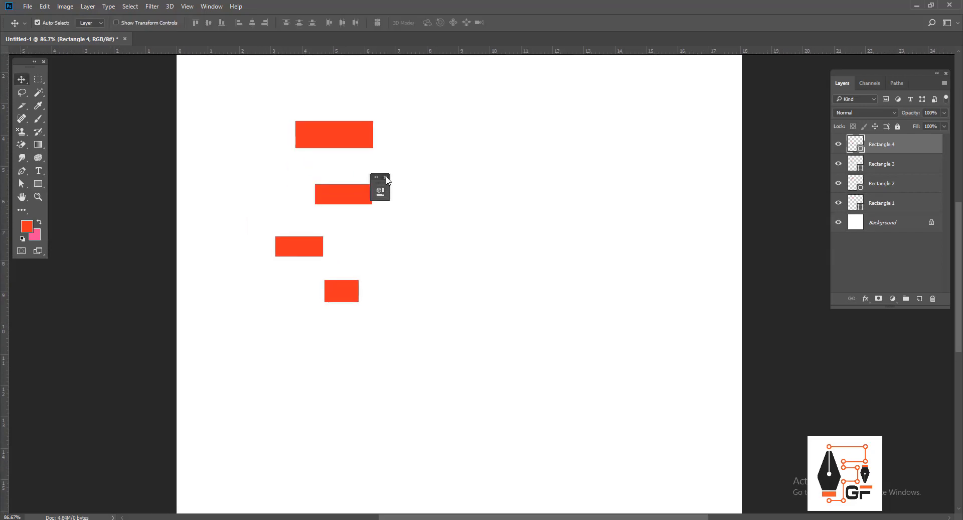
pyautogui.click(385, 177)
# Draw a tall, narrow rectangular marquee beside the four rectangles, running from above the top one to below the bottom one
pyautogui.scroll(1, 361, 205)
pyautogui.moveTo(38, 79); pyautogui.dragTo(91, 77)
pyautogui.moveTo(269, 177); pyautogui.dragTo(368, 367)
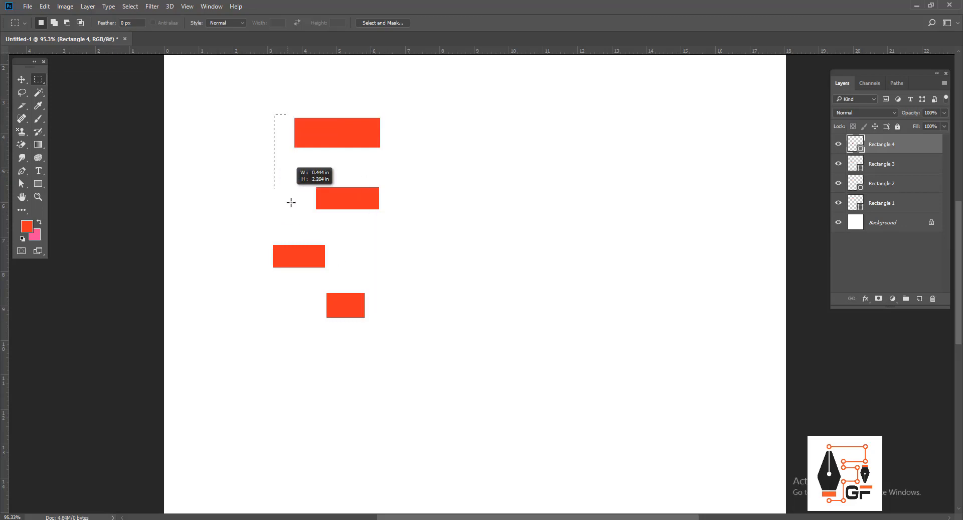
pyautogui.moveTo(291, 202); pyautogui.dragTo(295, 398)
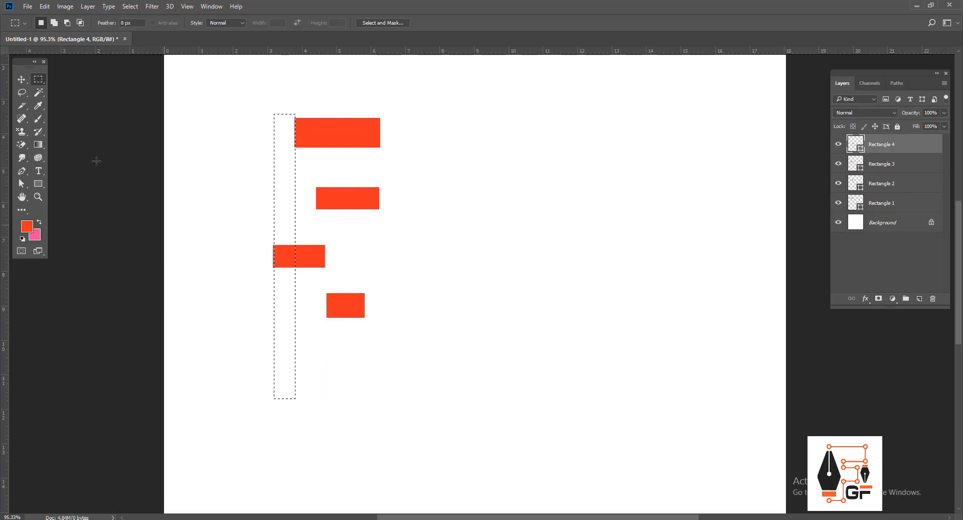
# Select all four rectangle layers, align their left edges to the marquee selection, and deselect
pyautogui.click(21, 79)
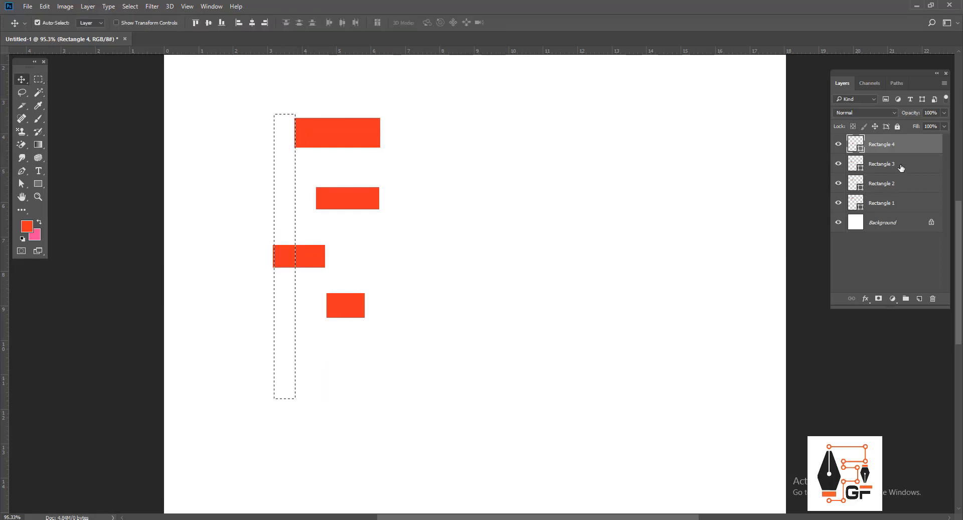
pyautogui.click(897, 203)
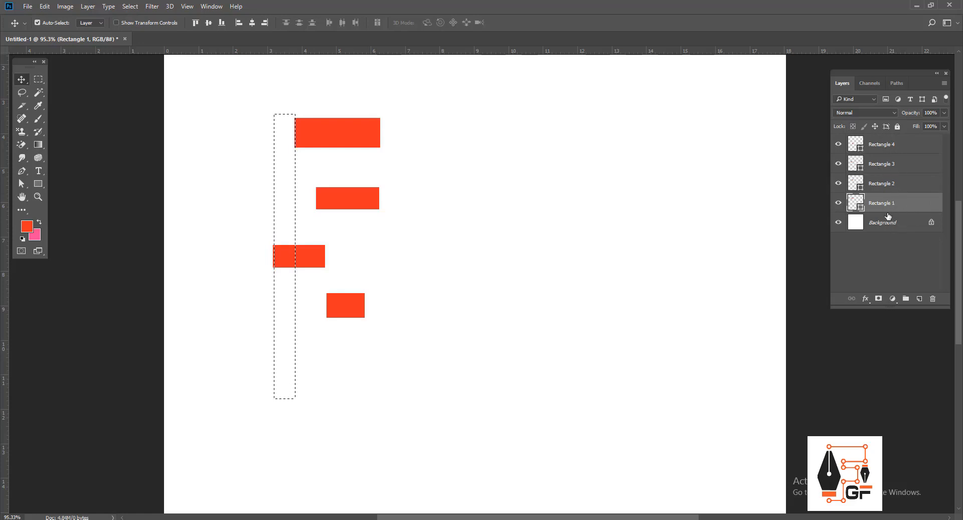
pyautogui.keyDown('shift'); pyautogui.click(895, 147); pyautogui.keyUp('shift')
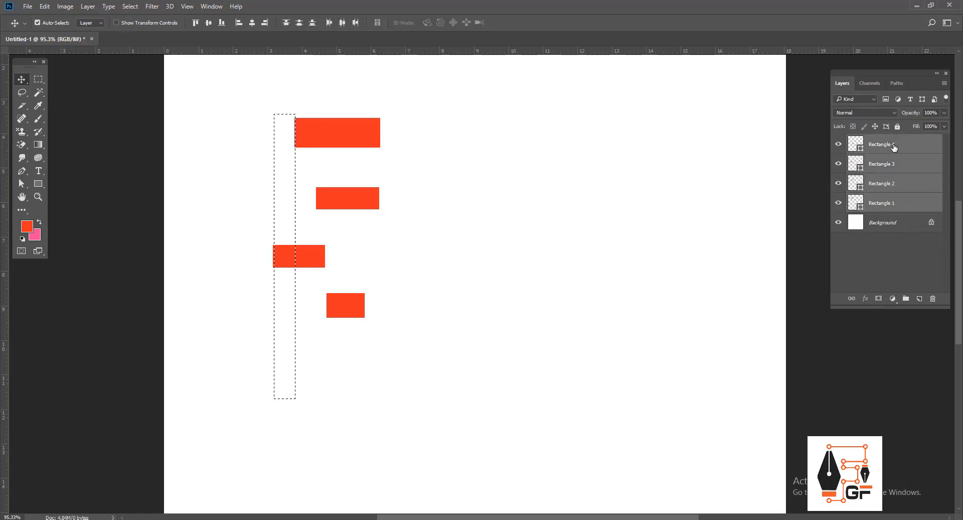
pyautogui.click(239, 23)
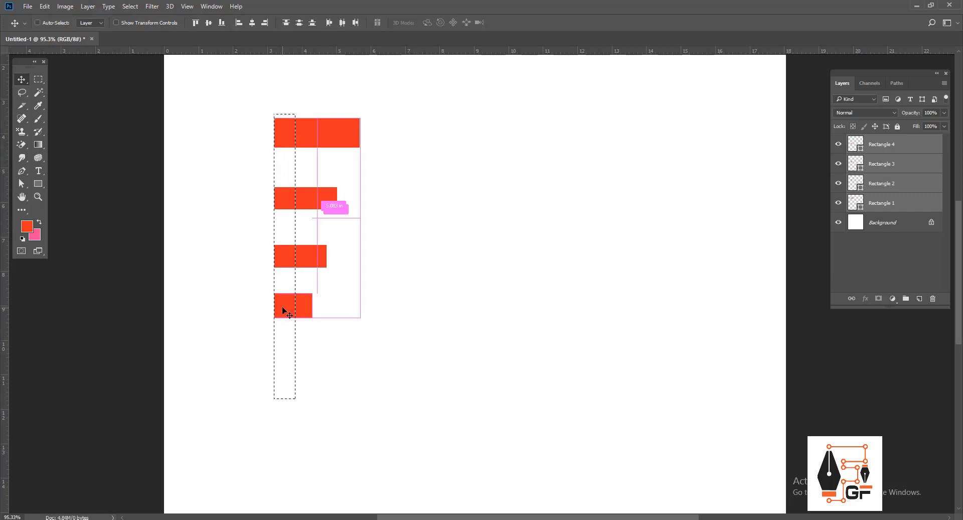
pyautogui.hotkey('ctrl', 'd')
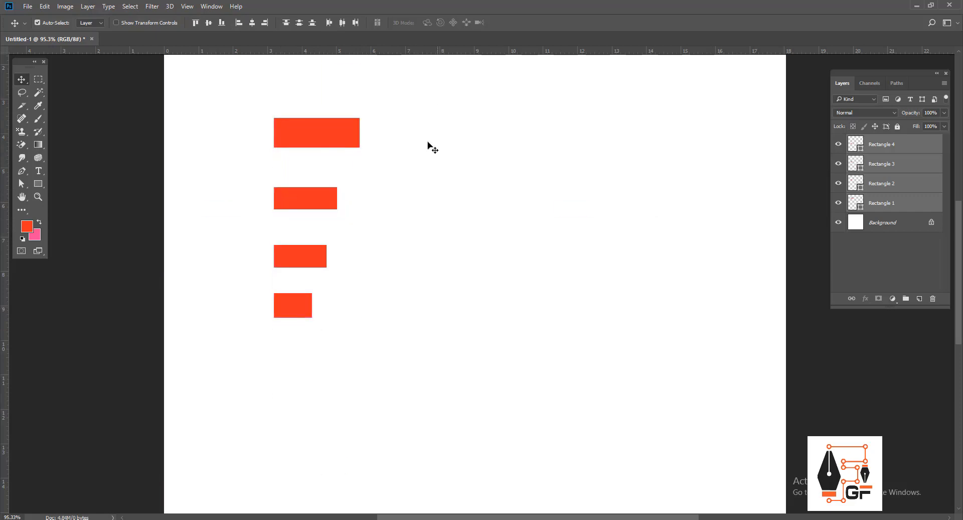
# Align the four rectangles on their horizontal centres, and move the largest one to the right out of line
pyautogui.click(264, 25)
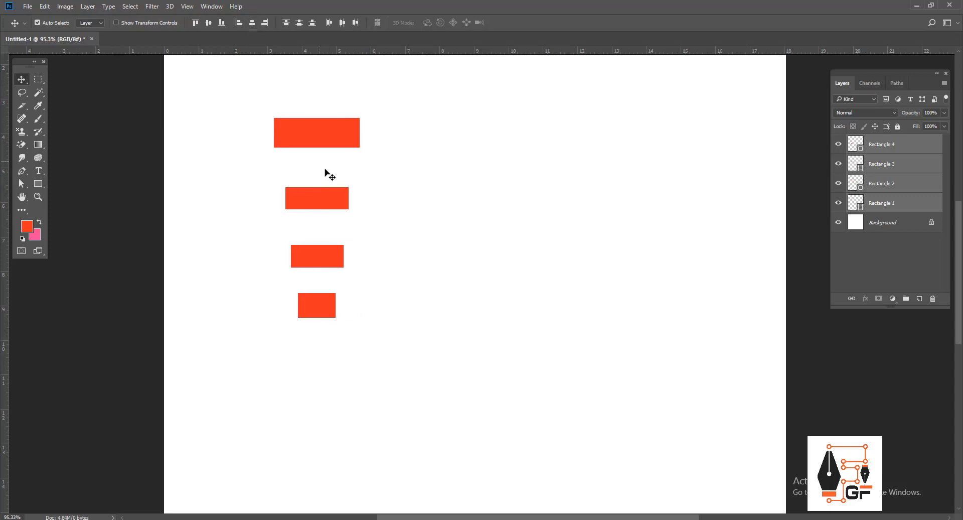
pyautogui.click(340, 122)
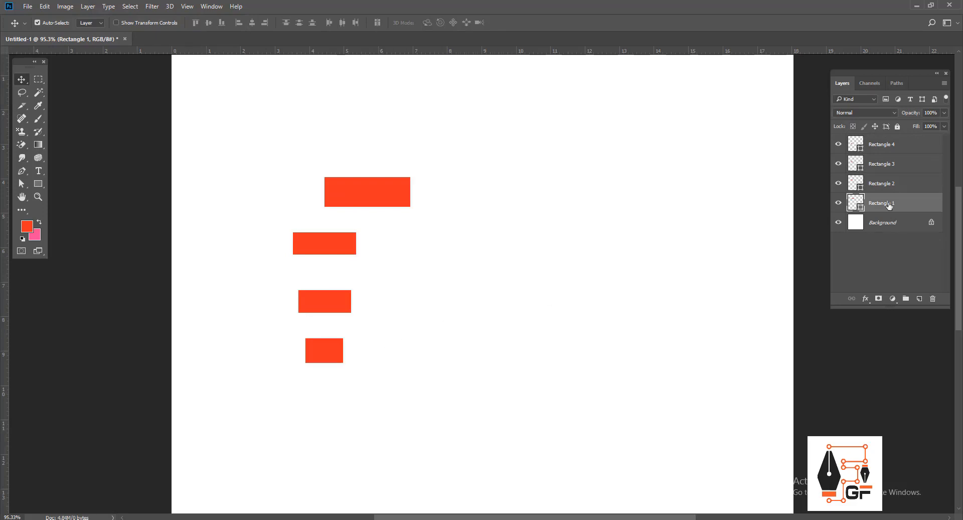
# Try aligning all four selected rectangles on their horizontal centres without a selection, and undo the alignment
pyautogui.keyDown('shift'); pyautogui.click(899, 145); pyautogui.keyUp('shift')
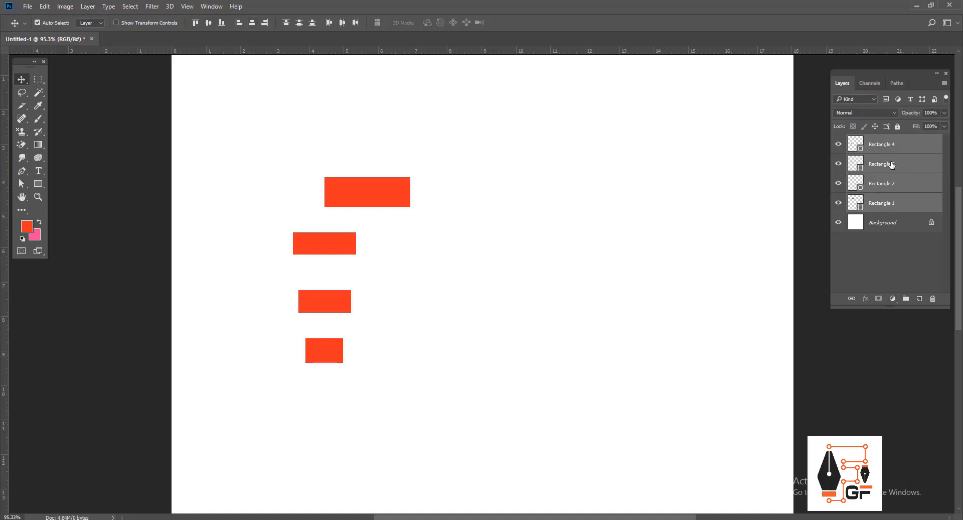
pyautogui.click(253, 26)
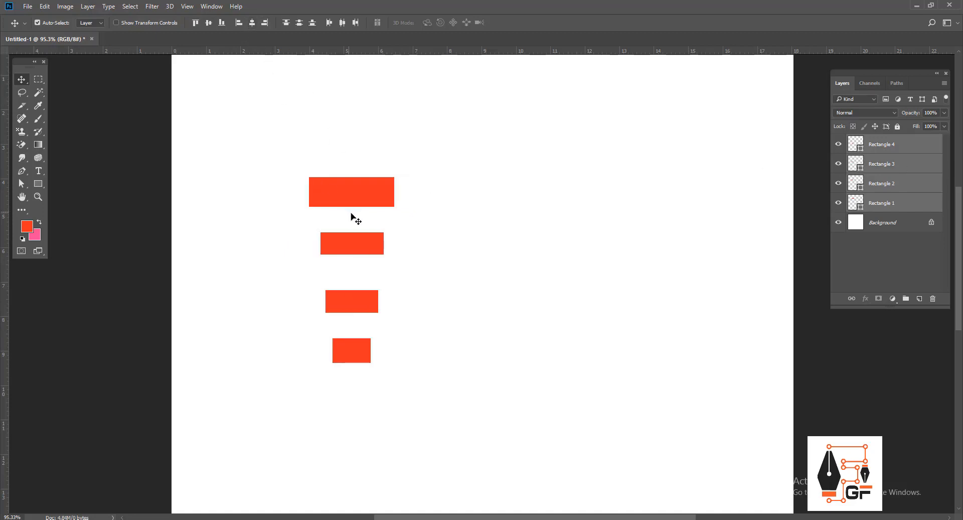
pyautogui.hotkey('ctrl', 'z')
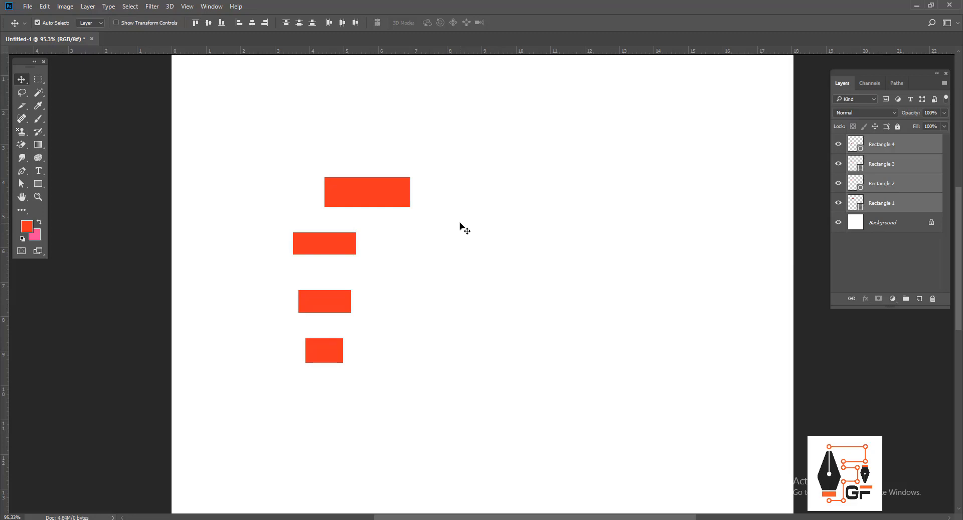
# Toggle the Rectangle 1 layer's visibility and select individual rectangle layers to identify the one that serves as alignment reference
pyautogui.click(855, 207)
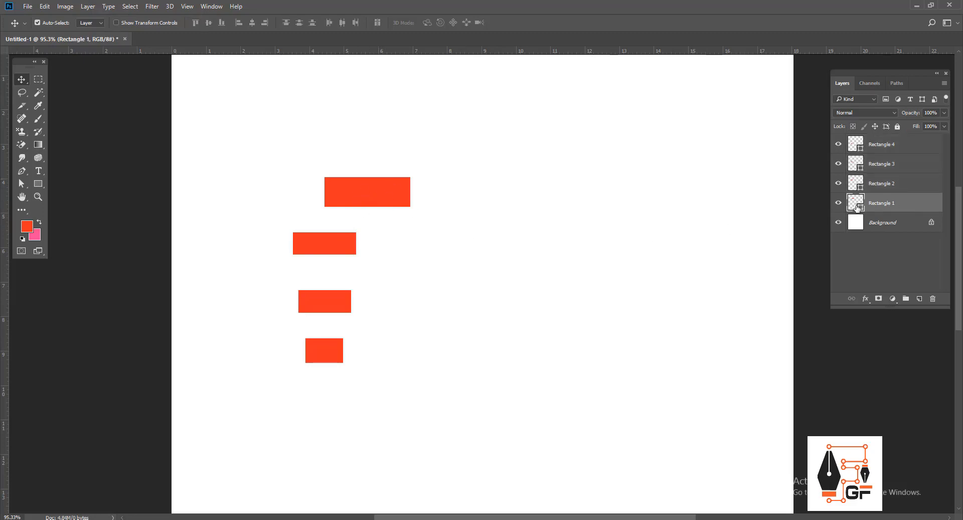
pyautogui.click(839, 203)
pyautogui.click(840, 204)
pyautogui.click(885, 145)
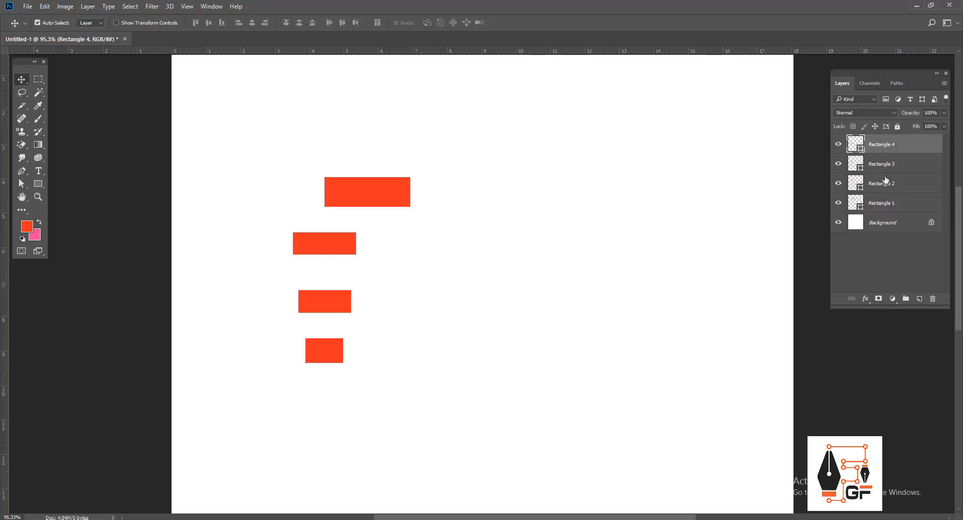
pyautogui.click(892, 178)
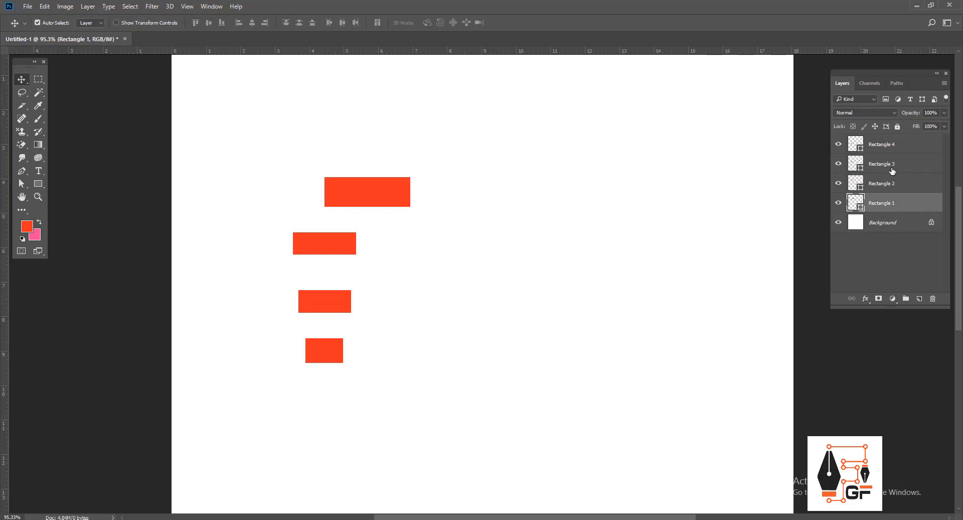
# Select the Rectangle 1 through Rectangle 4 layers, centre them horizontally once more, and undo the alignment
pyautogui.click(892, 150)
pyautogui.keyDown('shift'); pyautogui.click(899, 203); pyautogui.keyUp('shift')
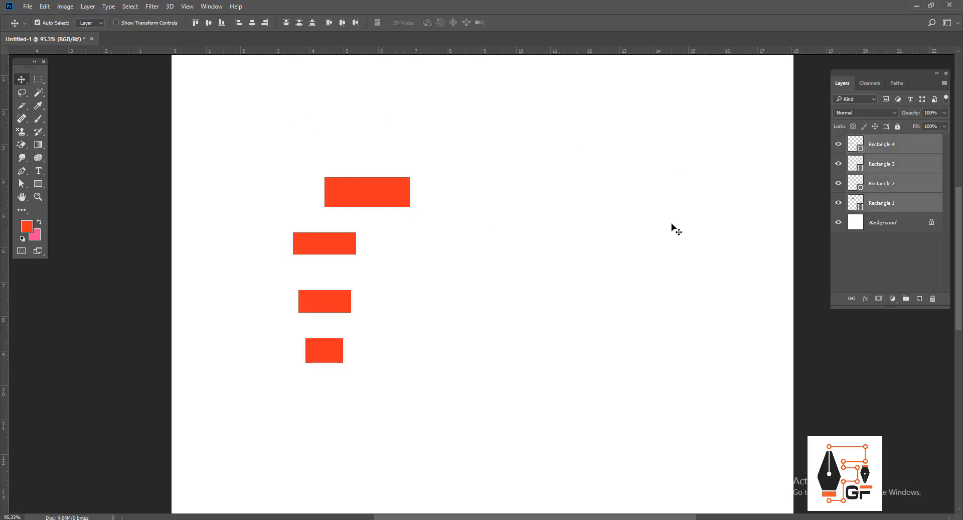
pyautogui.click(252, 22)
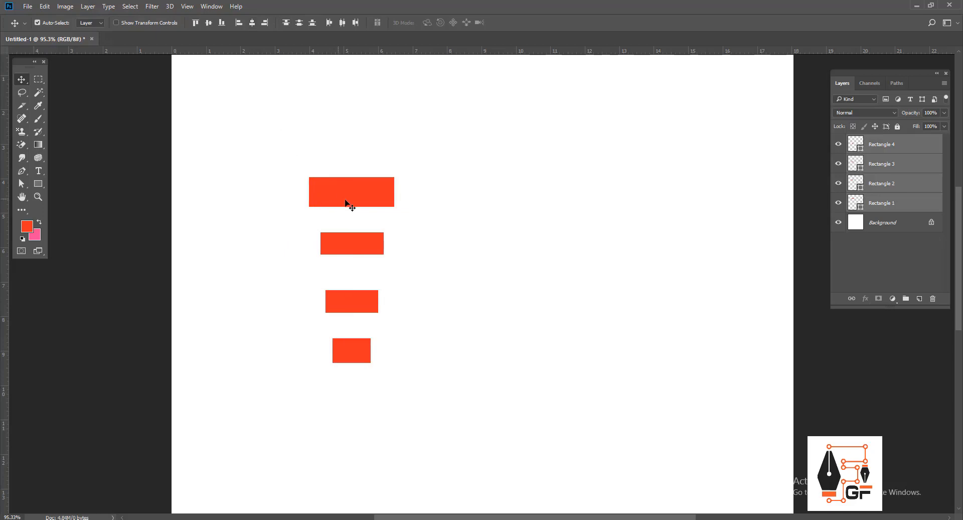
pyautogui.hotkey('ctrl', 'z')
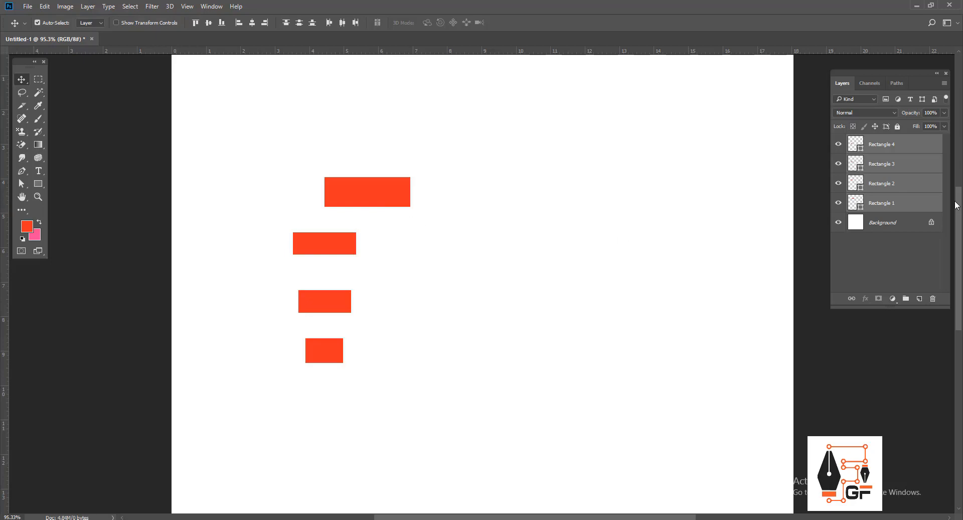
# Load the largest rectangle's outline as a selection, align the other three rectangles to its horizontal centre, and deselect
pyautogui.click(901, 204)
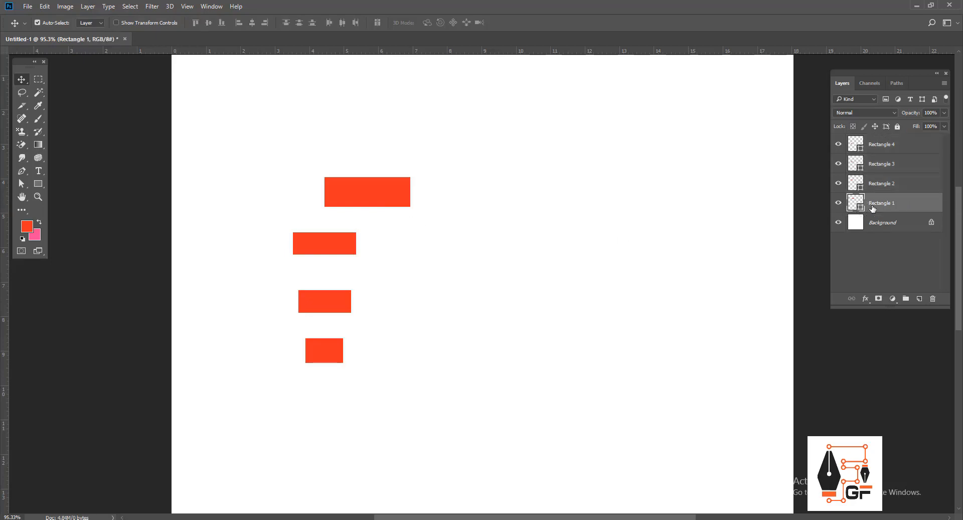
pyautogui.press('ctrl')
pyautogui.keyDown('ctrl'); pyautogui.click(862, 203); pyautogui.keyUp('ctrl')
pyautogui.click(890, 189)
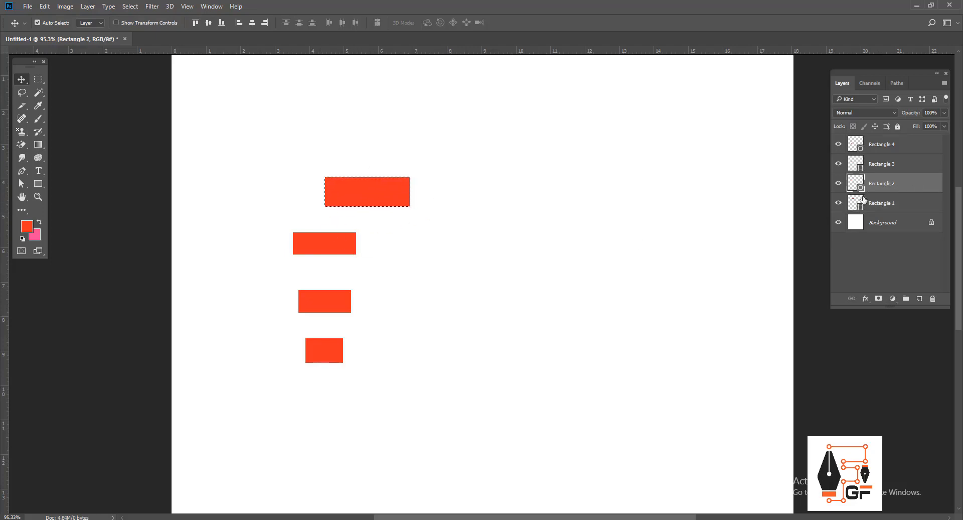
pyautogui.keyDown('shift'); pyautogui.click(903, 145); pyautogui.keyUp('shift')
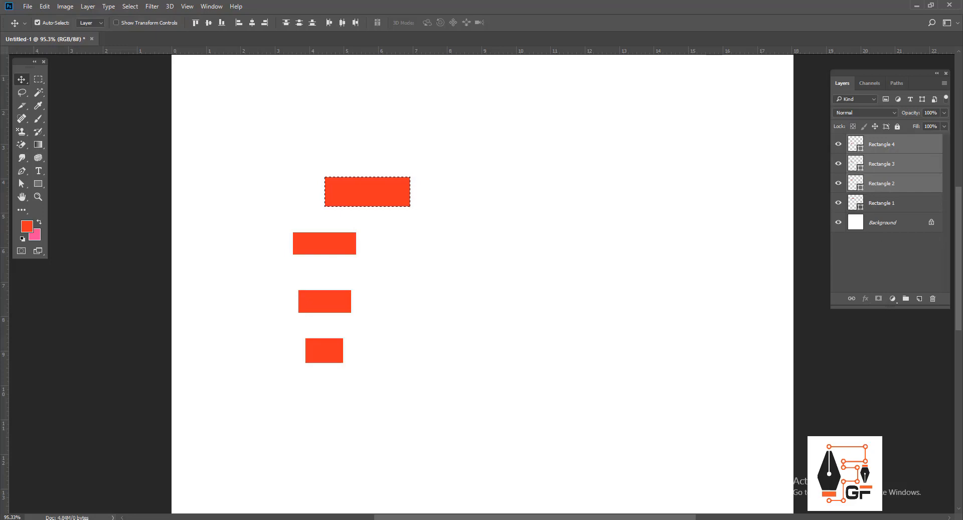
pyautogui.click(252, 22)
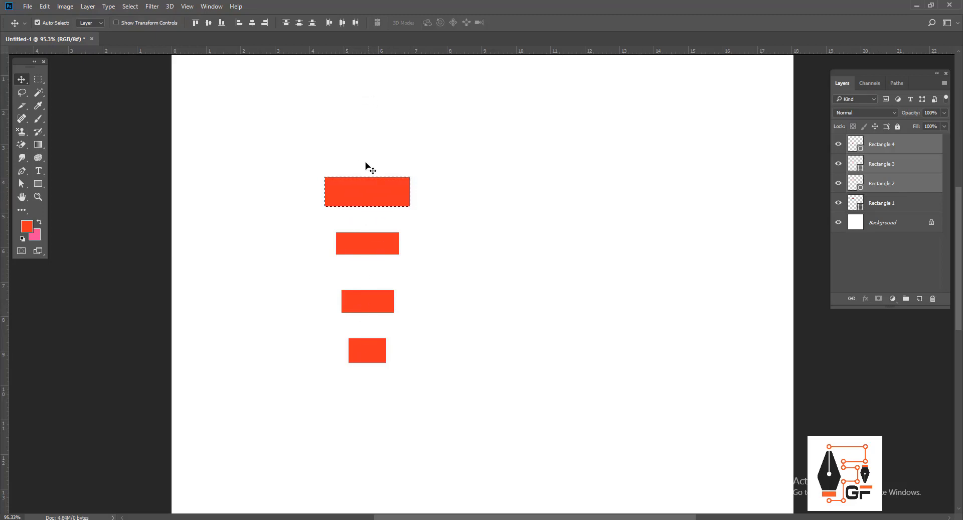
pyautogui.press('ctrl')
pyautogui.hotkey('ctrl', 'd')
# Move Rectangle 2 closer to the top rectangle and Rectangle 4 closer to Rectangle 3, leaving the stack unevenly spaced
pyautogui.click(892, 189)
pyautogui.moveTo(378, 240); pyautogui.dragTo(377, 229)
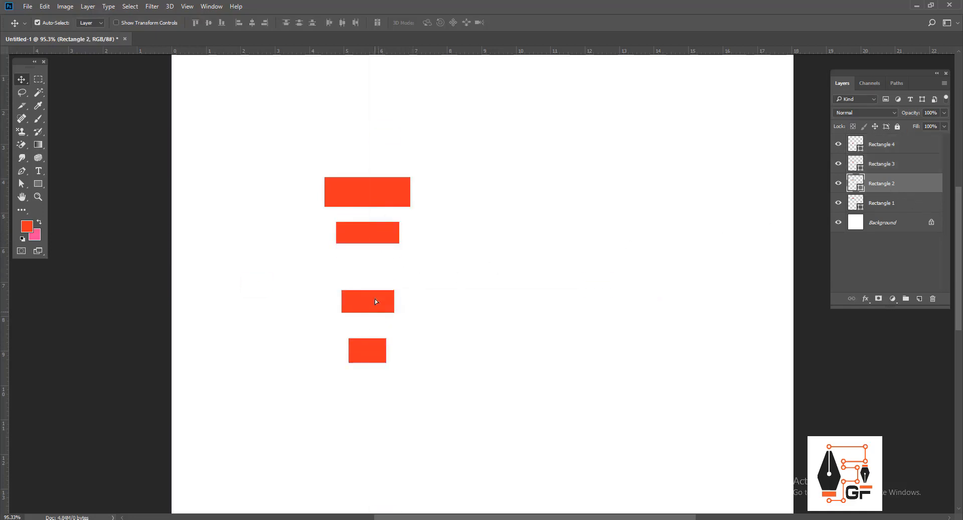
pyautogui.moveTo(378, 314)
pyautogui.mouseDown()
pyautogui.moveTo(378, 377)
pyautogui.moveTo(378, 328)
pyautogui.mouseUp()
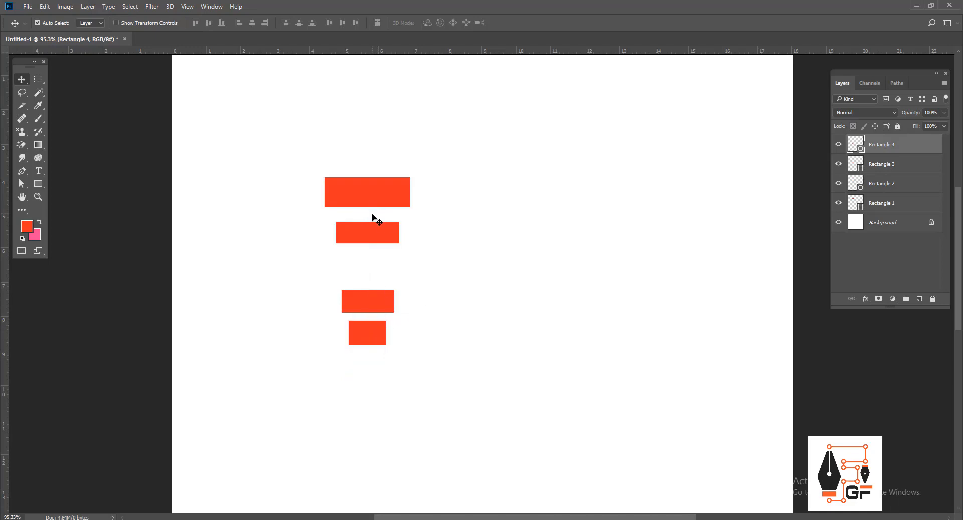
# Check the gap between the two middle rectangles of the stack with a rectangular marquee, and deselect
pyautogui.click(70, 127)
pyautogui.rightClick(39, 79)
pyautogui.click(75, 78)
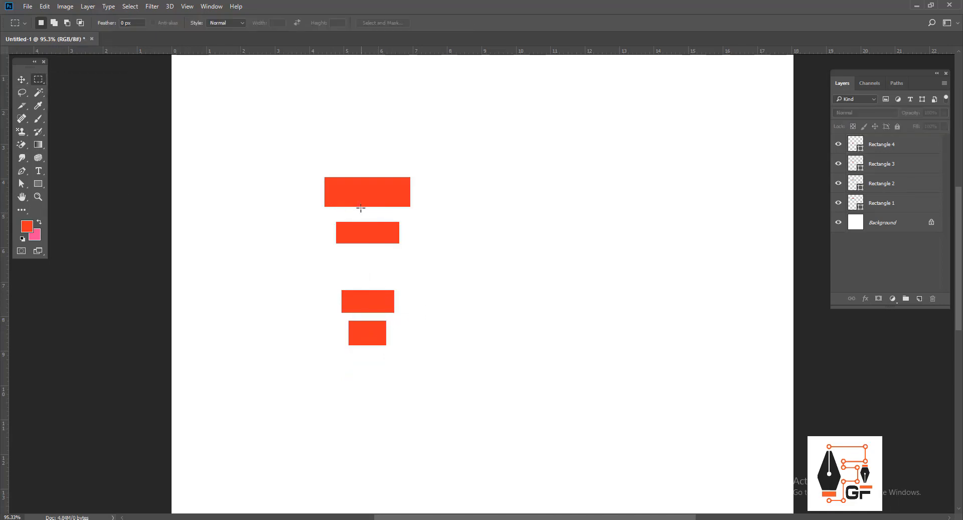
pyautogui.moveTo(359, 207)
pyautogui.mouseDown()
pyautogui.moveTo(378, 222)
pyautogui.moveTo(366, 290)
pyautogui.mouseUp()
pyautogui.hotkey('ctrl', 'd')
pyautogui.hotkey('ctrl', 'd')
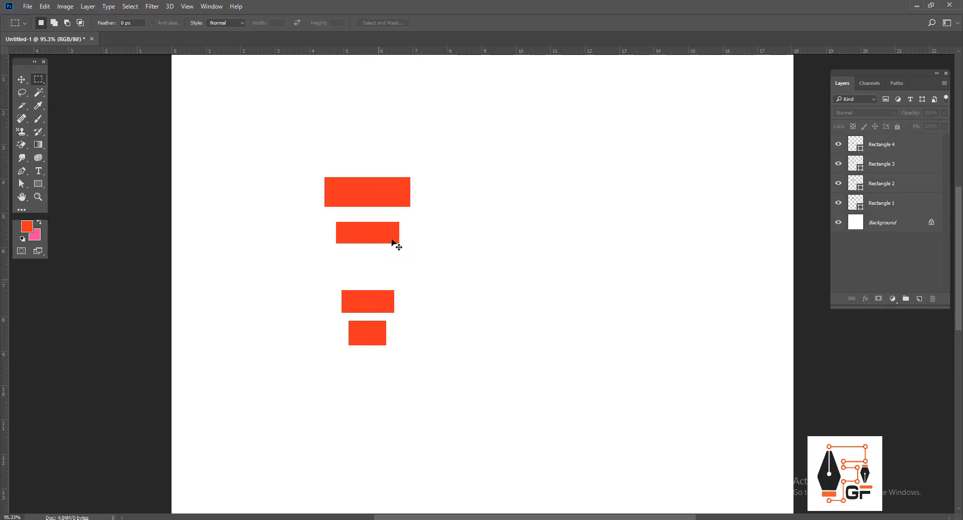
# Select the Rectangle 1 through Rectangle 4 layers and distribute them by their vertical centres
pyautogui.click(893, 205)
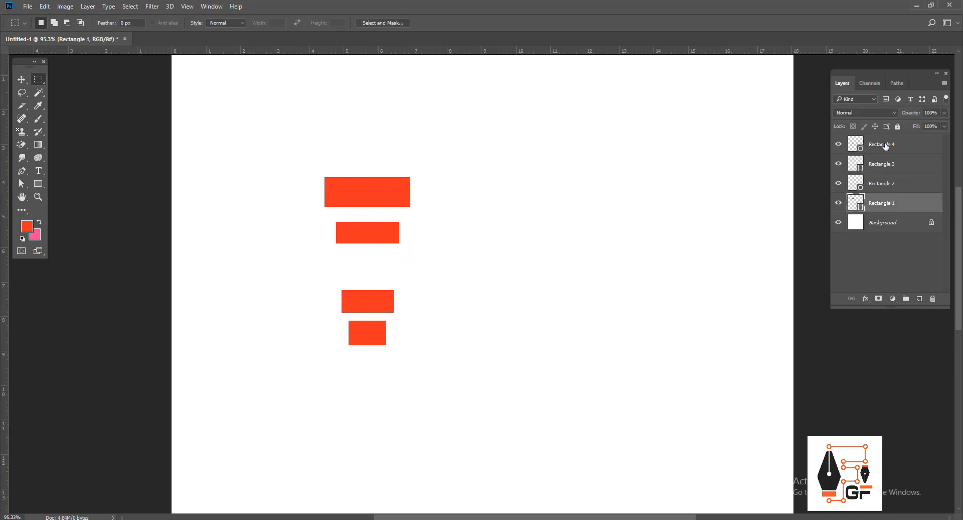
pyautogui.keyDown('shift'); pyautogui.click(886, 146); pyautogui.keyUp('shift')
pyautogui.click(21, 79)
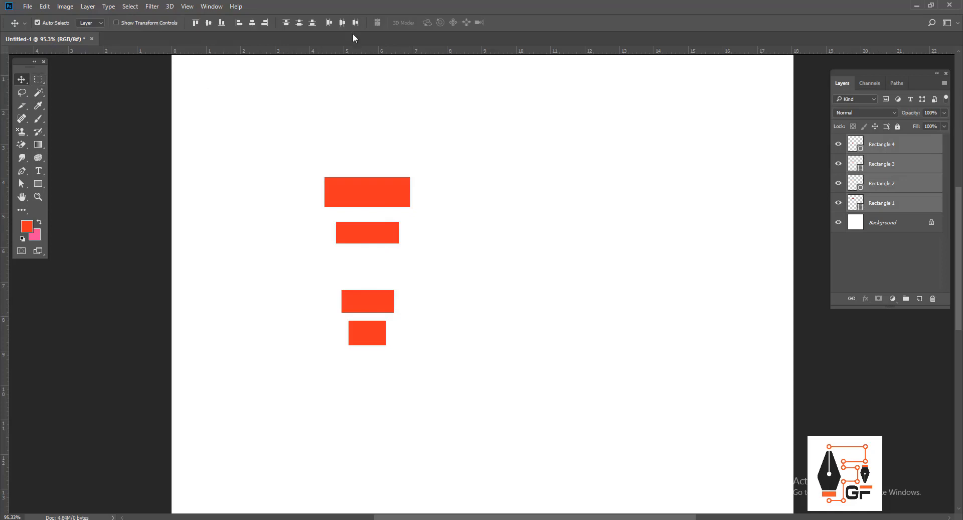
pyautogui.click(299, 23)
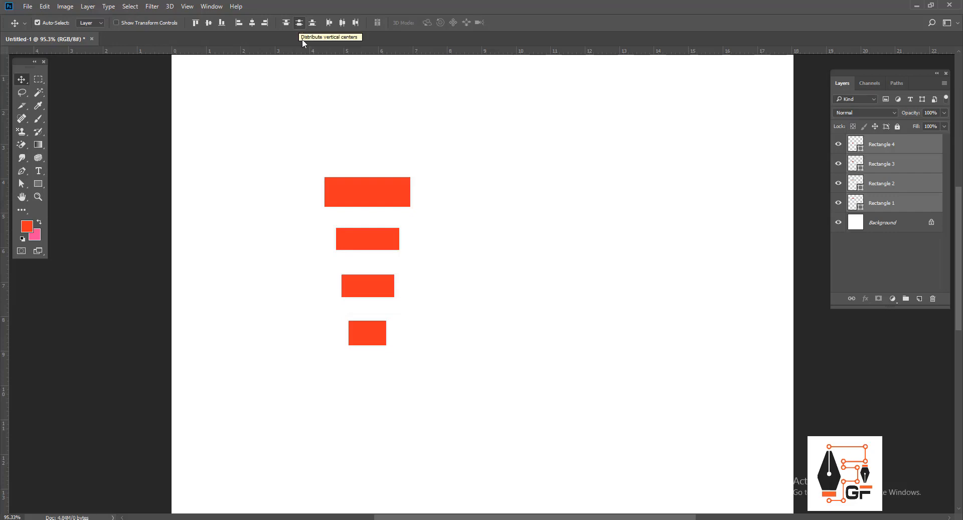
# Compare the spacing below the top rectangle using the Rectangular Marquee tool, and clear the marquee
pyautogui.rightClick(38, 79)
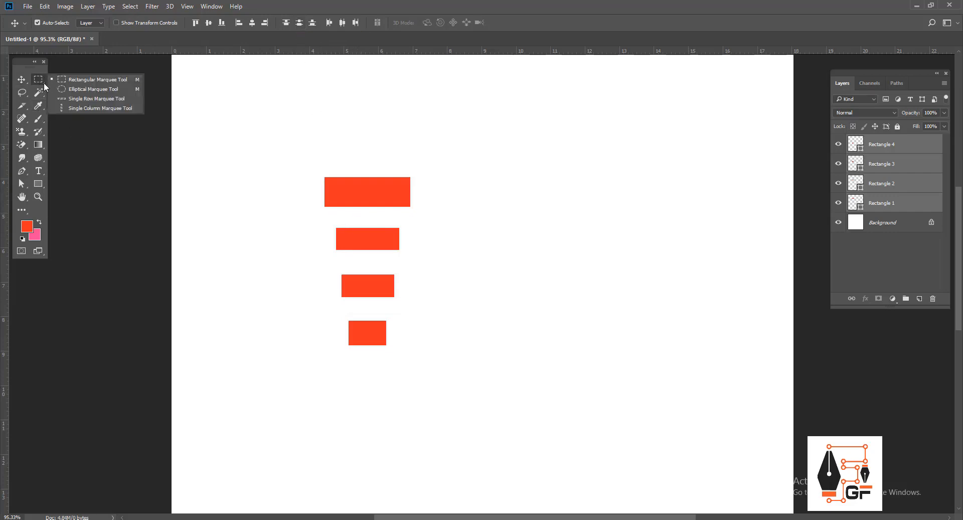
pyautogui.click(80, 78)
pyautogui.moveTo(355, 206); pyautogui.dragTo(400, 228)
pyautogui.click(402, 230)
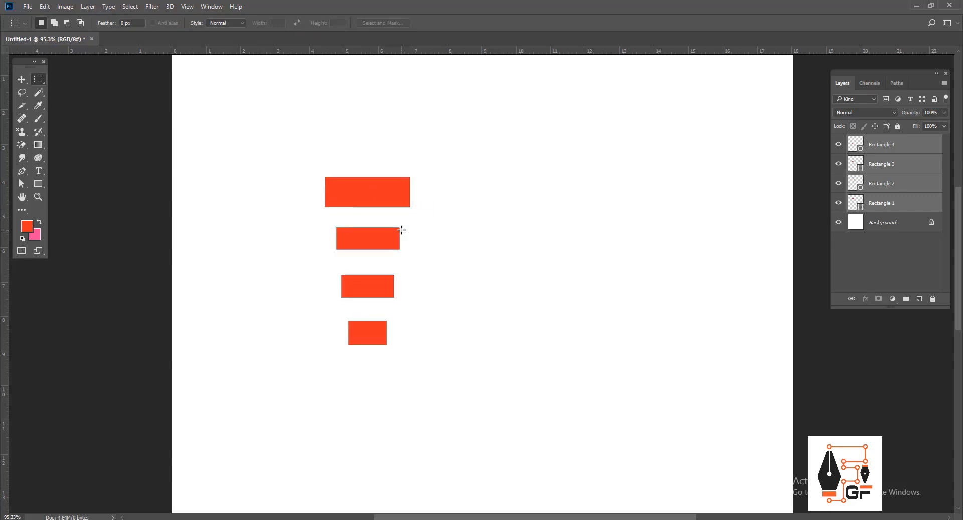
# Delete all four rectangles and draw a new orange-red rectangle shape of about 133 × 70 px in the canvas's upper left area
pyautogui.click(21, 81)
pyautogui.press('Delete')
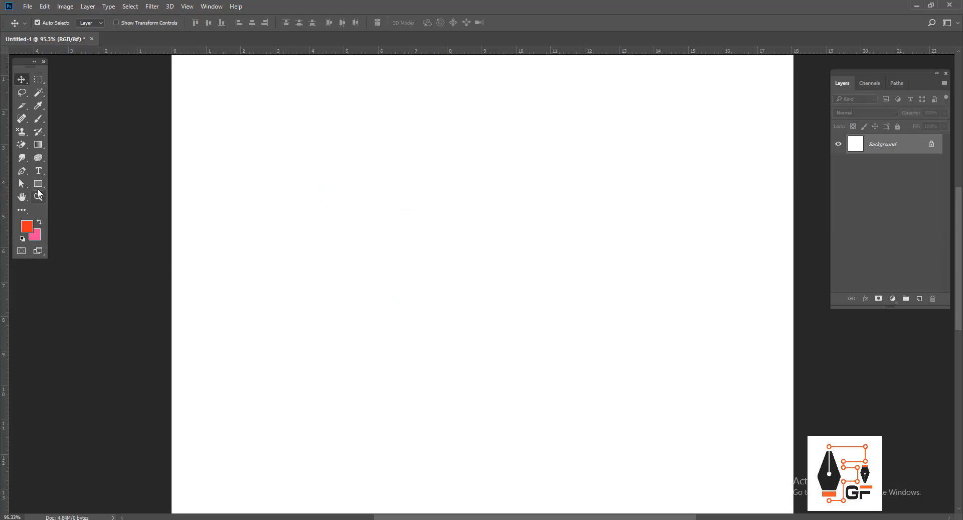
pyautogui.rightClick(38, 184)
pyautogui.click(75, 185)
pyautogui.moveTo(247, 176); pyautogui.dragTo(311, 209)
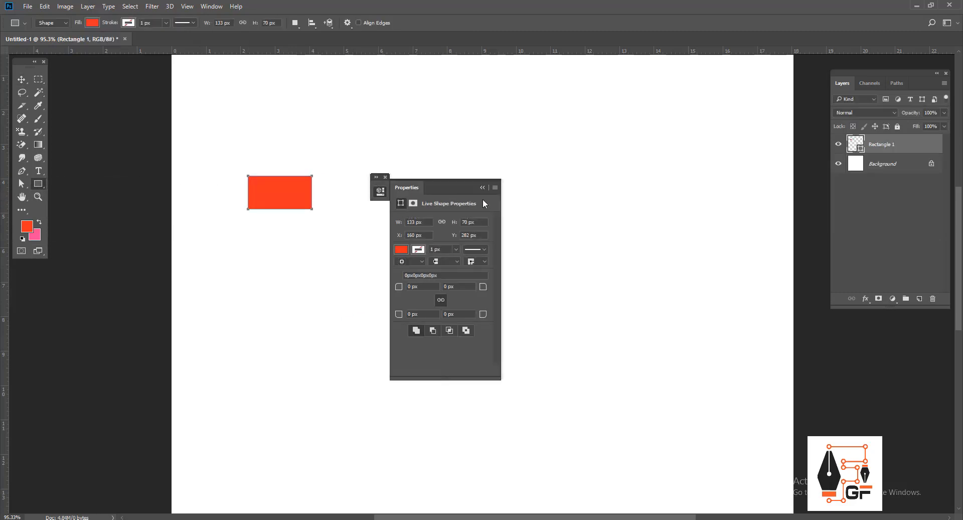
pyautogui.scroll(1, 483, 198)
pyautogui.click(489, 186)
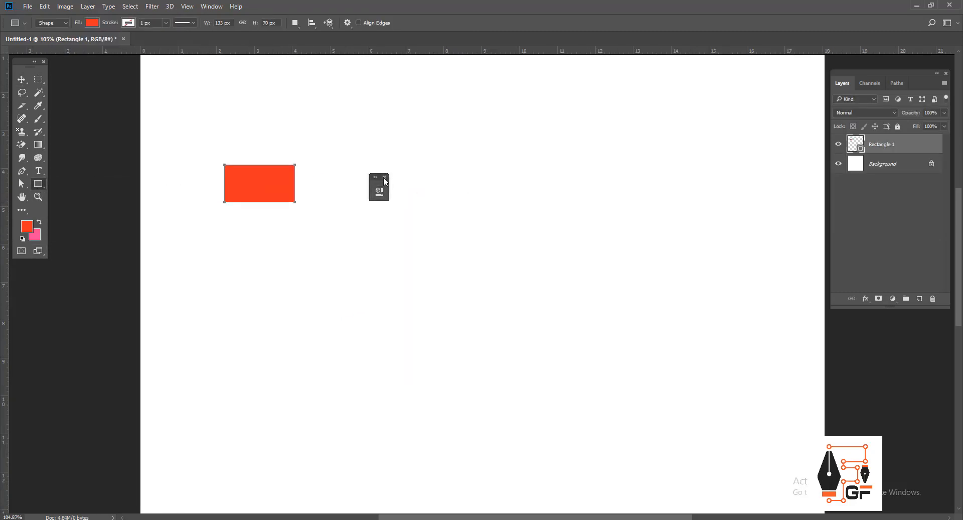
# Draw three more rectangles in a row beside the first: one about 48 × 27 px, a squarish one and a wide one
pyautogui.scroll(1, 321, 189)
pyautogui.moveTo(315, 182); pyautogui.dragTo(344, 198)
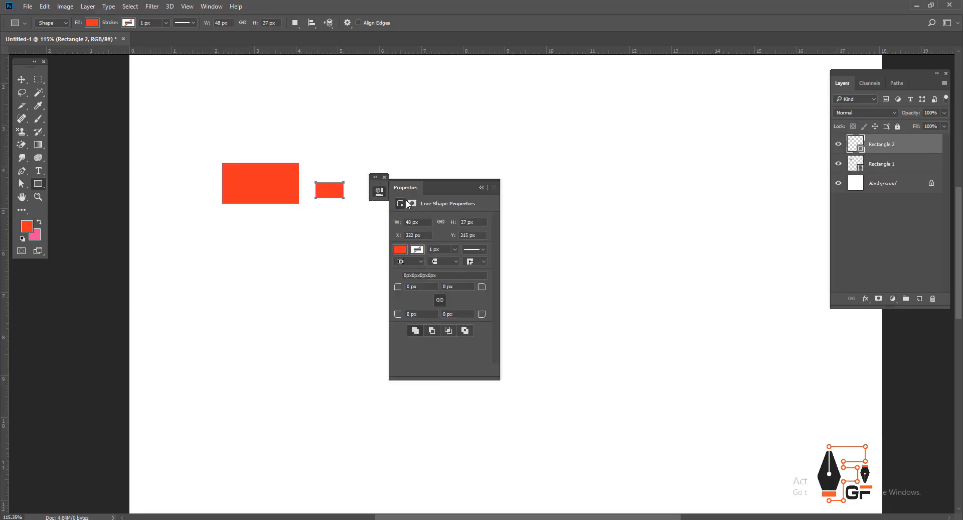
pyautogui.click(482, 188)
pyautogui.moveTo(404, 161); pyautogui.dragTo(442, 201)
pyautogui.moveTo(504, 157); pyautogui.dragTo(606, 194)
pyautogui.press('v')
pyautogui.click(481, 187)
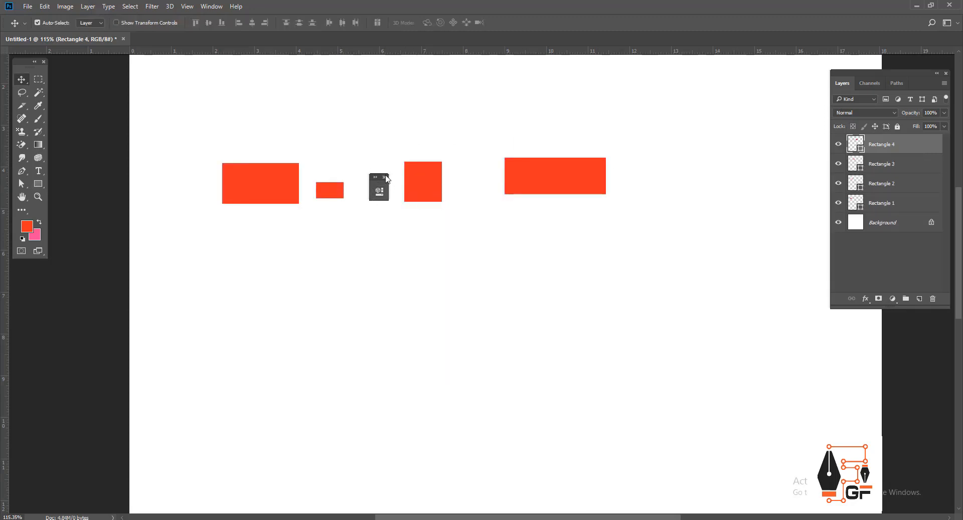
pyautogui.click(385, 177)
# Reduce the height of the squarish Rectangle 3 about its centre with Free Transform, keeping its width
pyautogui.click(415, 173)
pyautogui.click(419, 164)
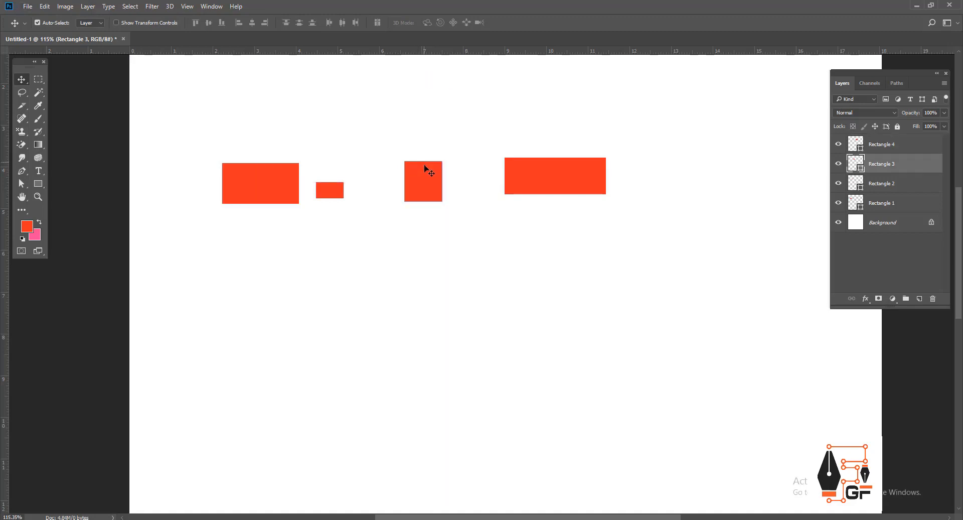
pyautogui.hotkey('ctrl', 't')
pyautogui.moveTo(422, 161); pyautogui.dragTo(424, 170)
pyautogui.press('Return')
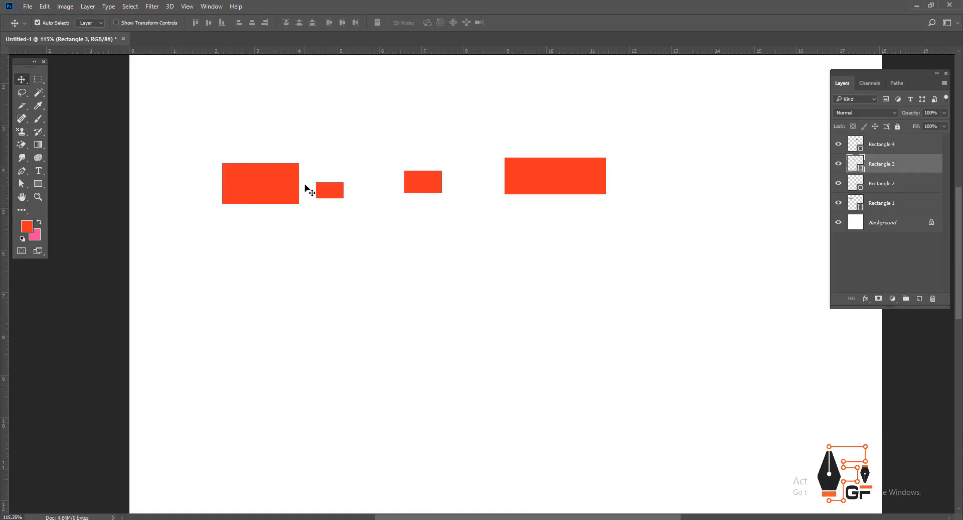
# Select all four rectangle layers and align them in turn by bottom edges, top edges and vertical centres
pyautogui.click(886, 206)
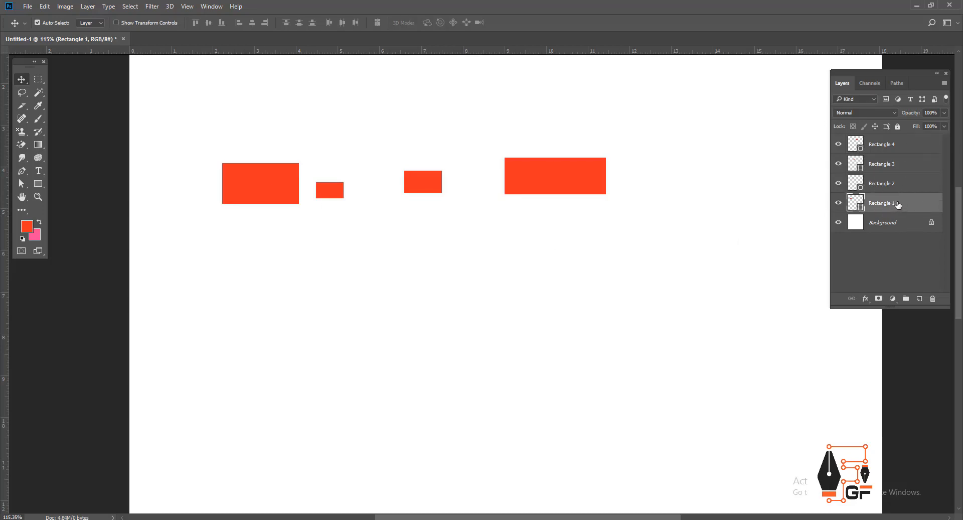
pyautogui.keyDown('shift'); pyautogui.click(896, 146); pyautogui.keyUp('shift')
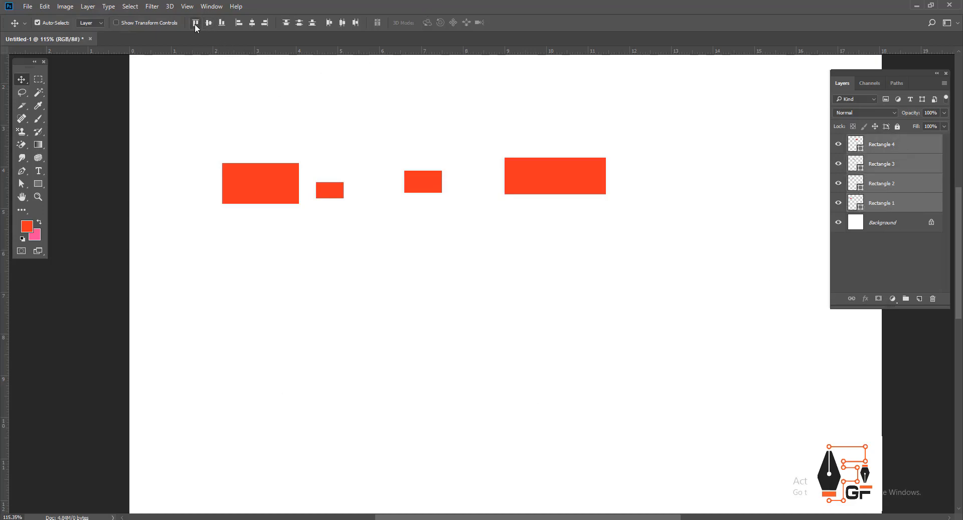
pyautogui.click(221, 23)
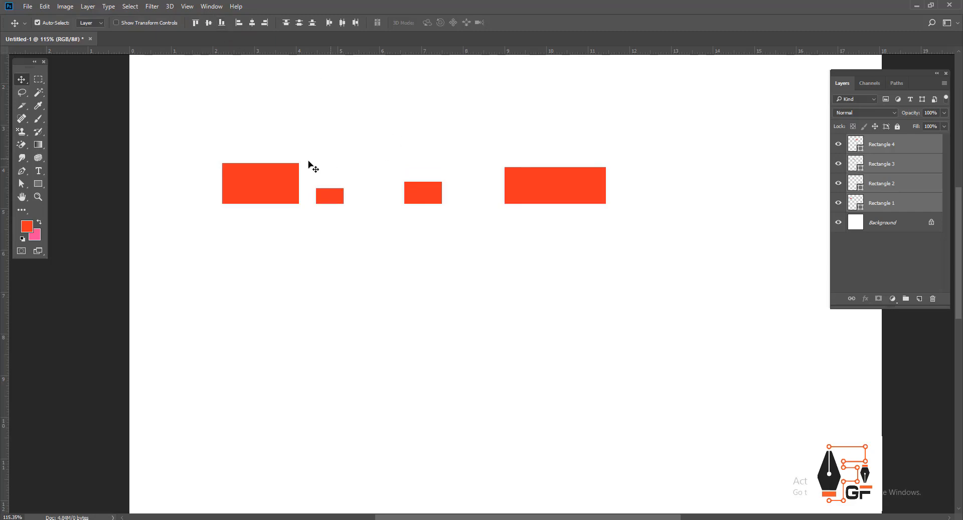
pyautogui.click(196, 23)
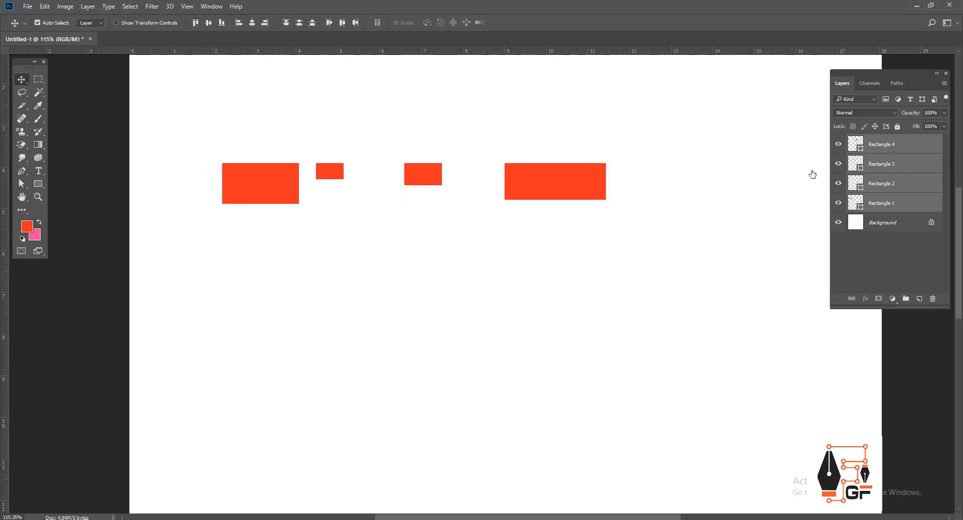
pyautogui.click(204, 23)
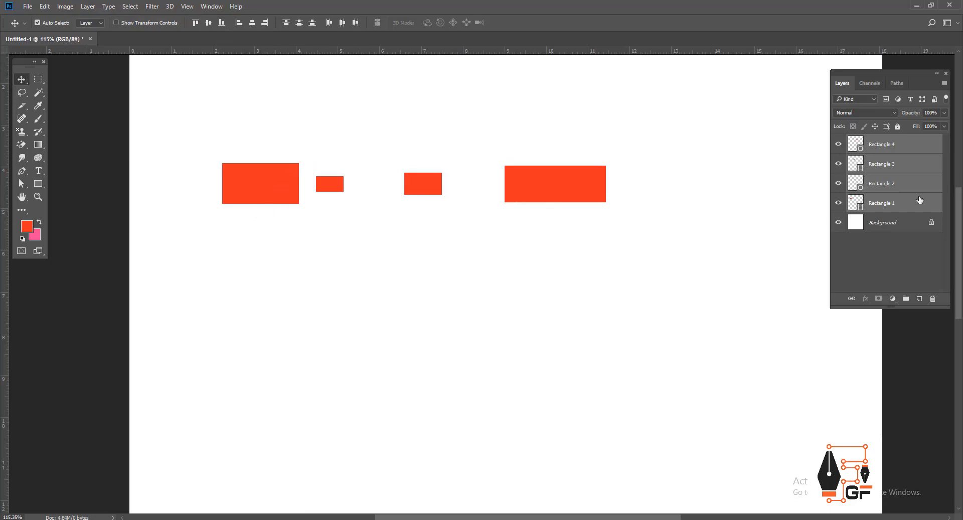
# Move the leftmost rectangle straight down so it sits lower than the other three
pyautogui.click(296, 195)
pyautogui.moveTo(279, 178); pyautogui.dragTo(279, 200)
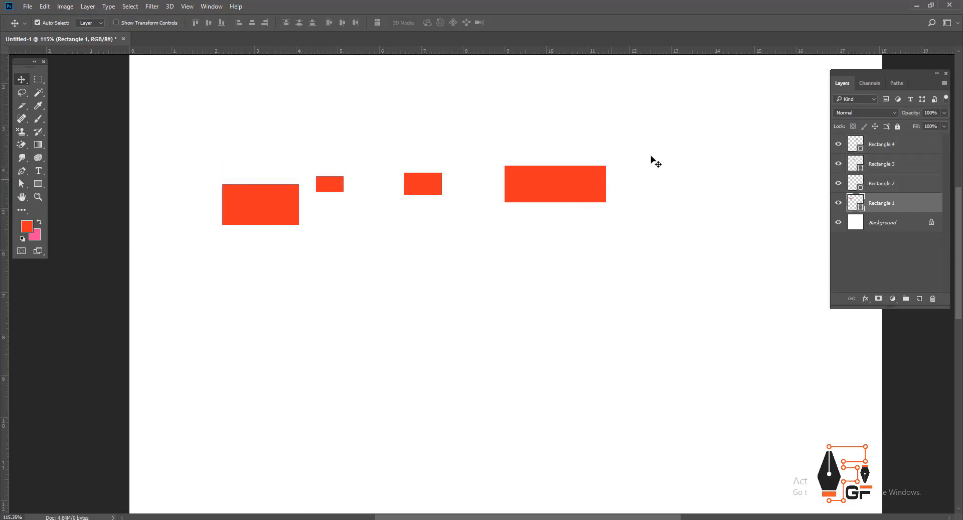
# Try aligning all four rectangles on their vertical centres without a reference selection, and undo the alignment
pyautogui.moveTo(666, 157); pyautogui.dragTo(307, 251)
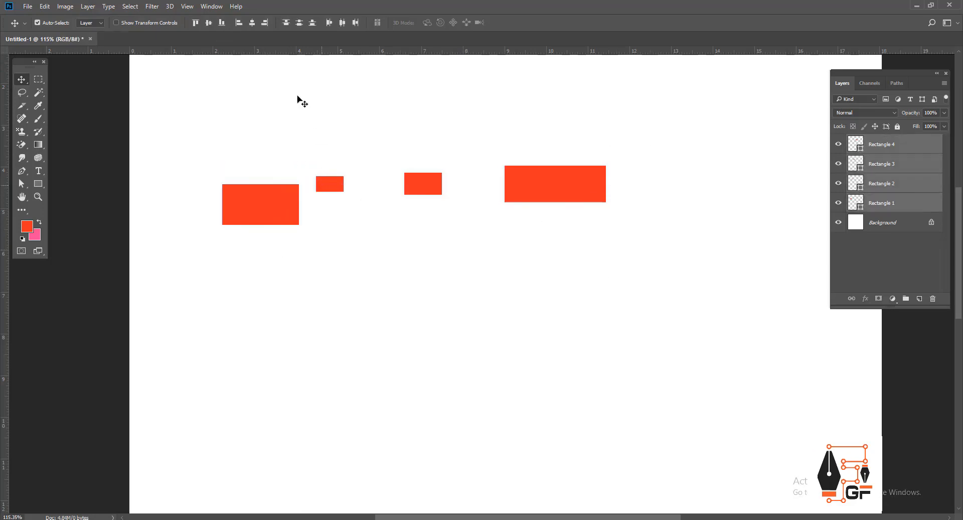
pyautogui.click(207, 23)
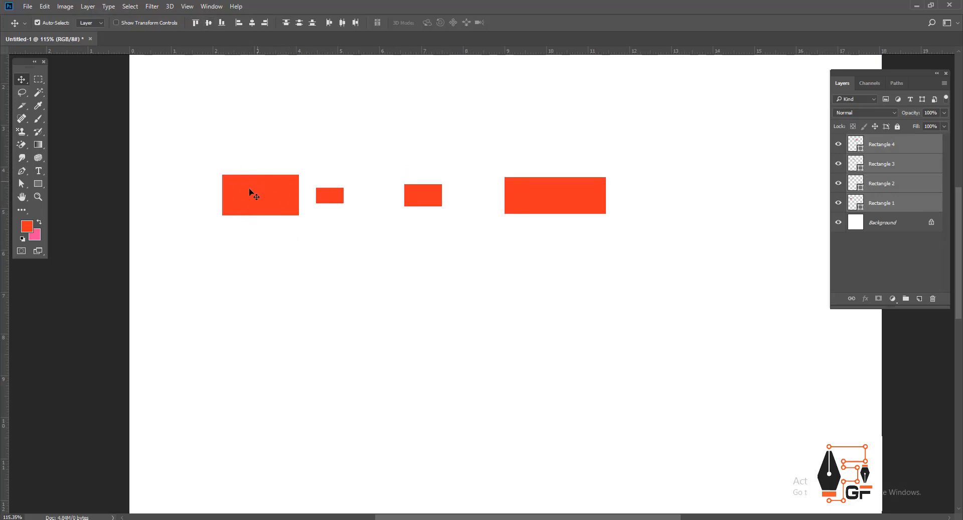
pyautogui.hotkey('ctrl', 'z')
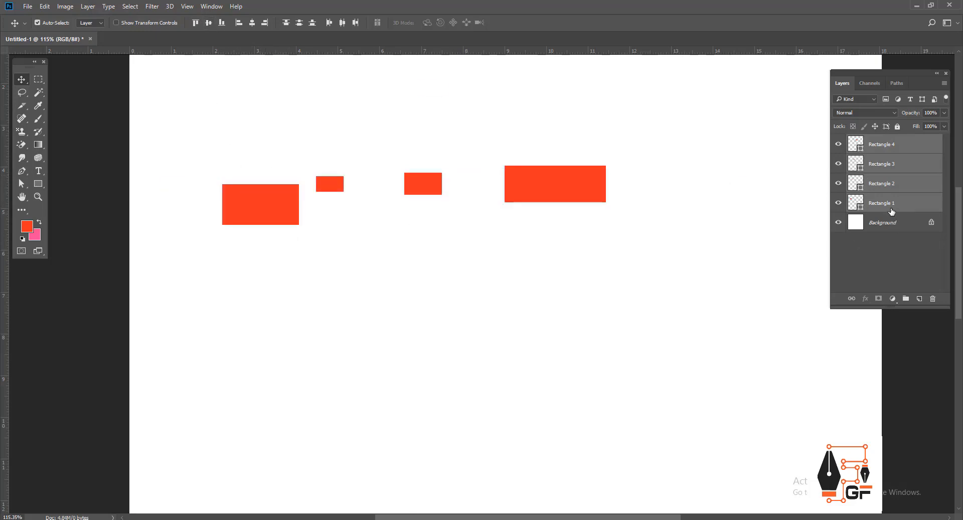
# Load Rectangle 1's outline as a selection, align the other three rectangles to its vertical centre, and deselect
pyautogui.click(259, 206)
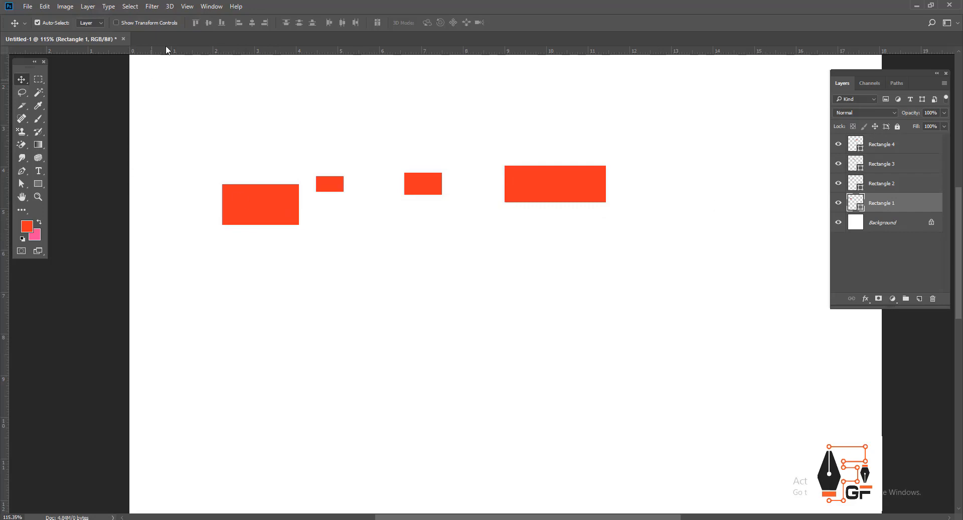
pyautogui.press('ctrl')
pyautogui.keyDown('ctrl'); pyautogui.click(851, 203); pyautogui.keyUp('ctrl')
pyautogui.moveTo(331, 167); pyautogui.dragTo(610, 230)
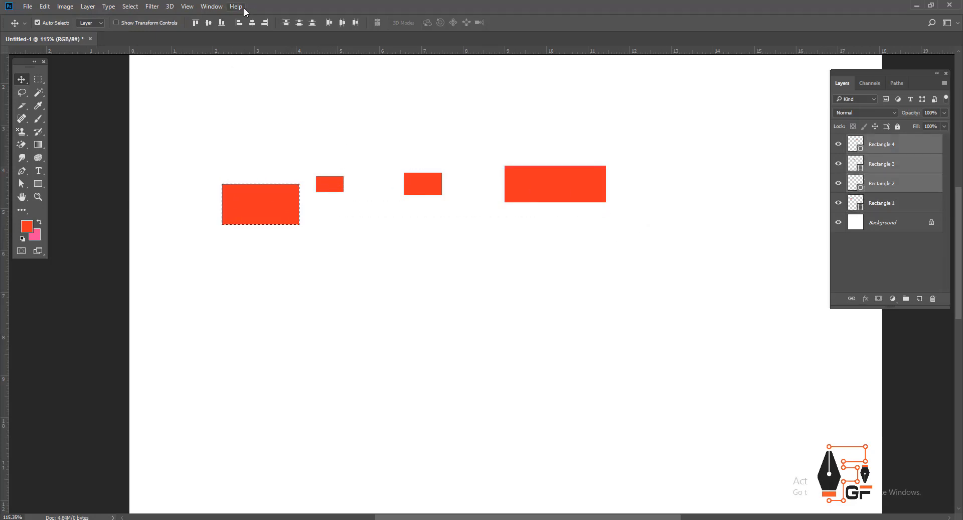
pyautogui.click(212, 25)
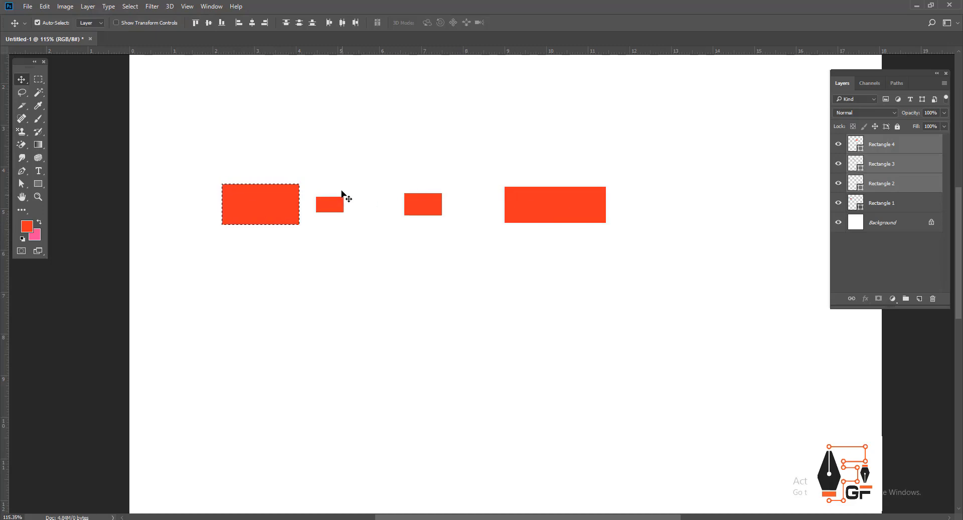
pyautogui.press('ctrl')
pyautogui.hotkey('ctrl', 'd')
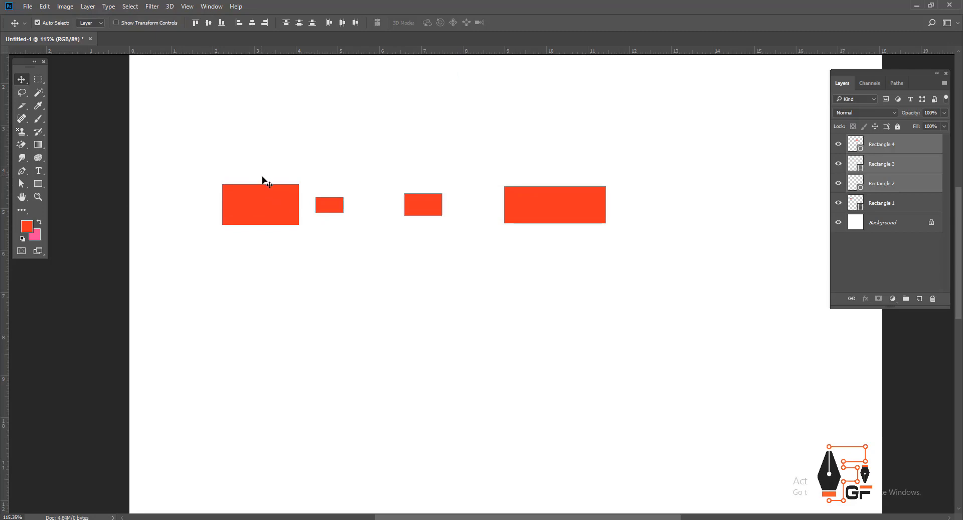
# Select all four rectangles in the row and distribute them by their horizontal centres
pyautogui.moveTo(253, 175); pyautogui.dragTo(634, 251)
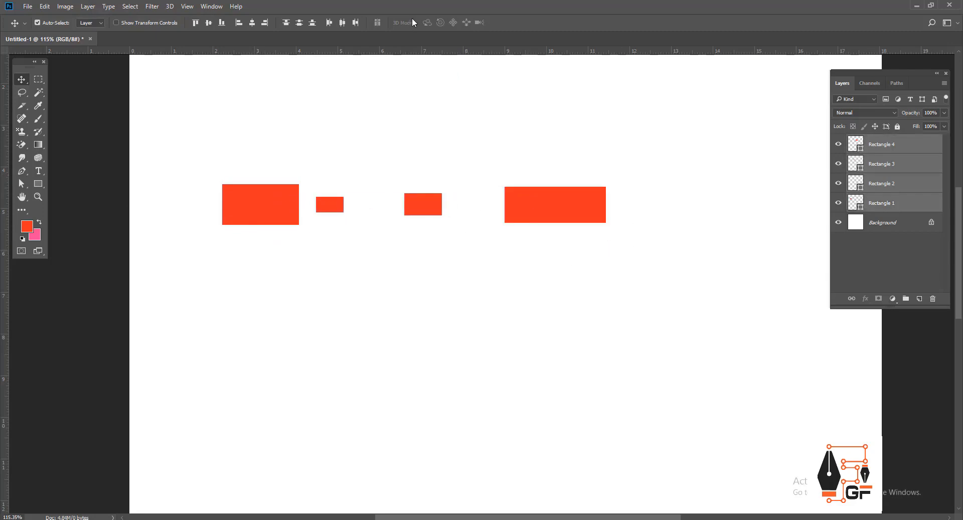
pyautogui.click(341, 23)
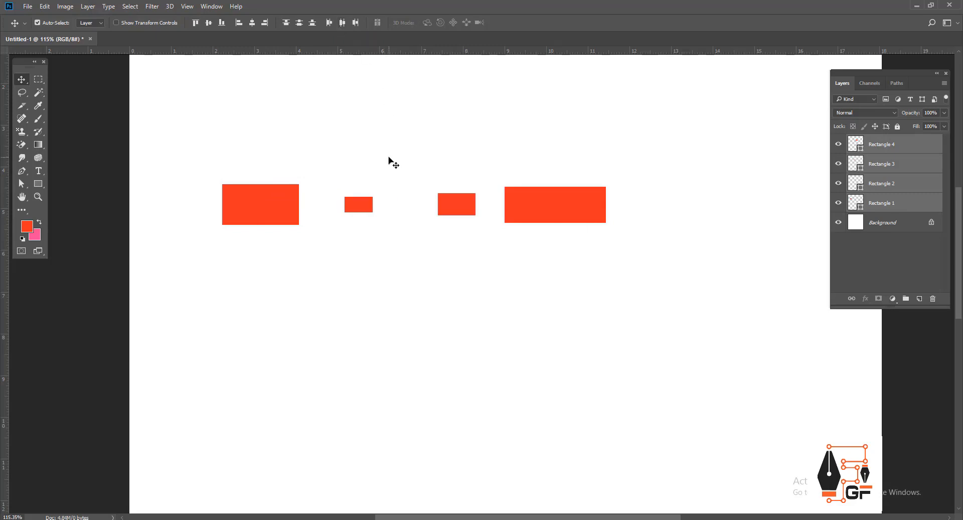
# Check the gaps between the rectangles in the row with the Rectangular Marquee tool
pyautogui.rightClick(38, 79)
pyautogui.click(75, 80)
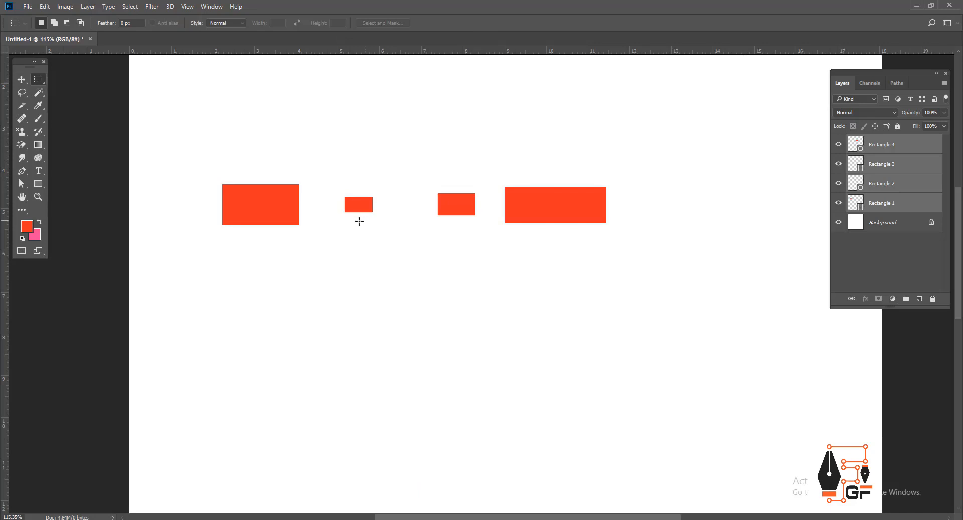